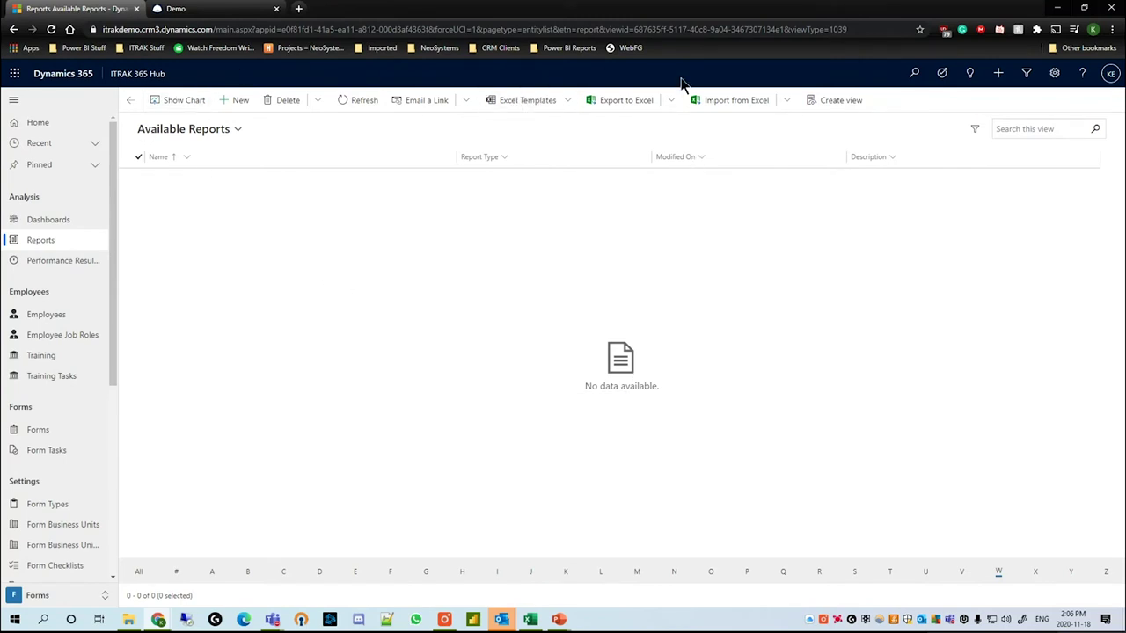
Open Advanced Find and switch Look for from Reports to Forms
left_click(1028, 76)
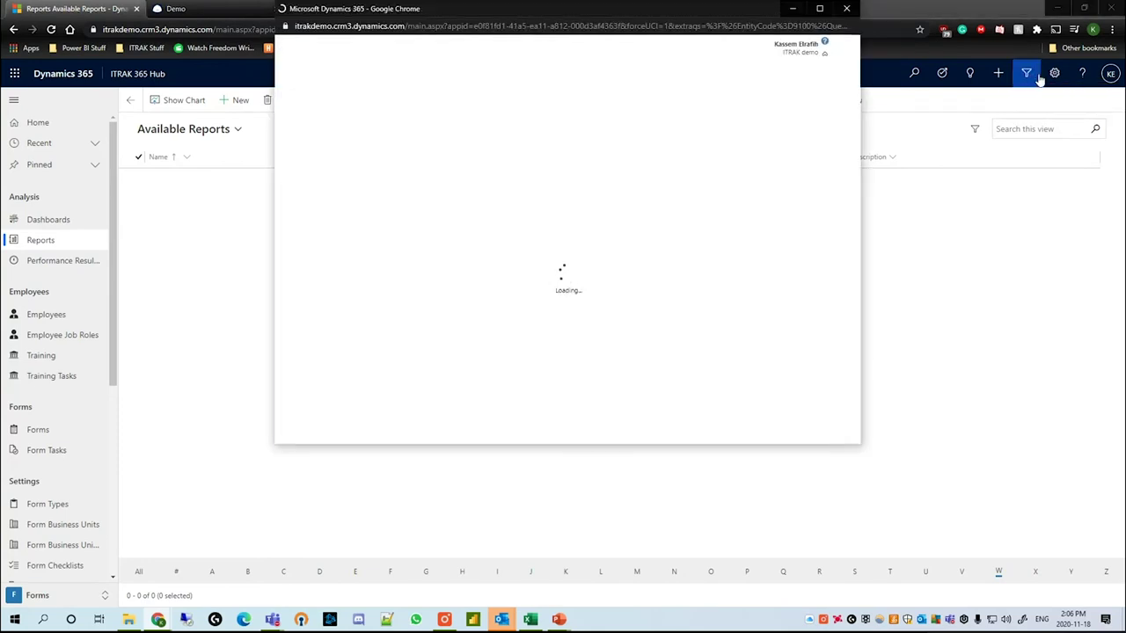
left_click_drag(564, 9, 562, 43)
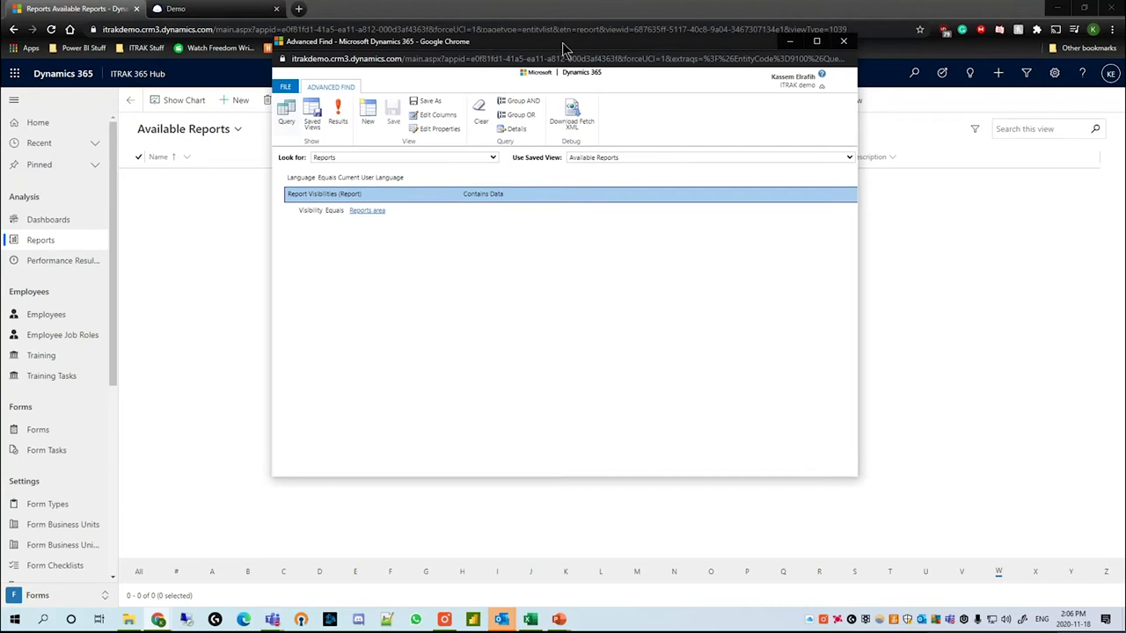
left_click(446, 158)
scroll(445, 197, "up", 3)
scroll(445, 197, "up", 15)
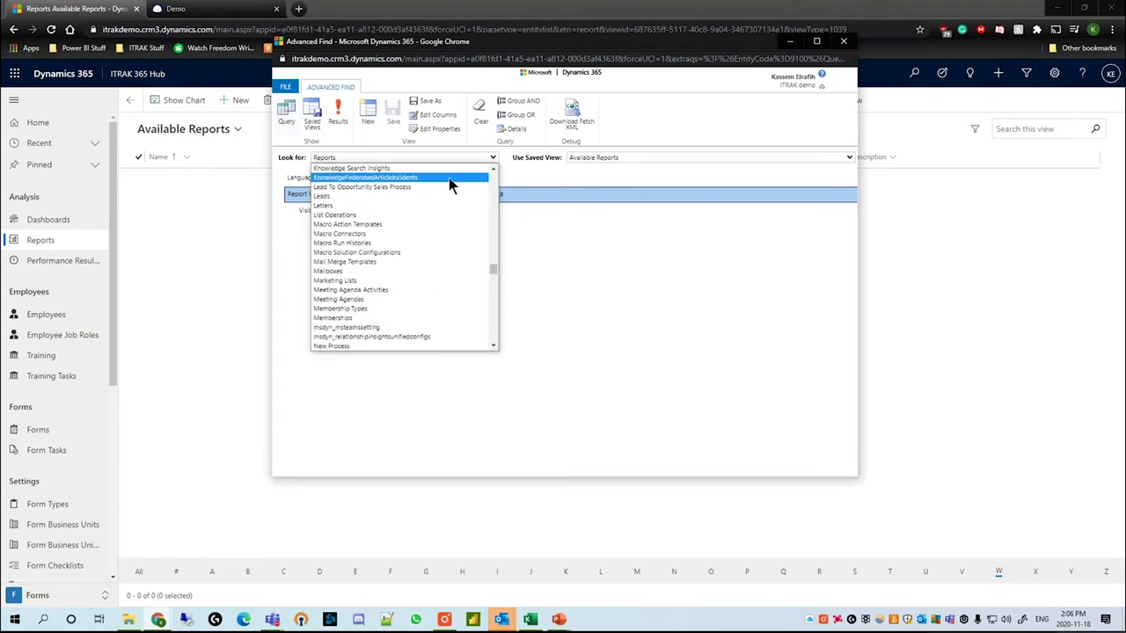
scroll(440, 264, "up", 10)
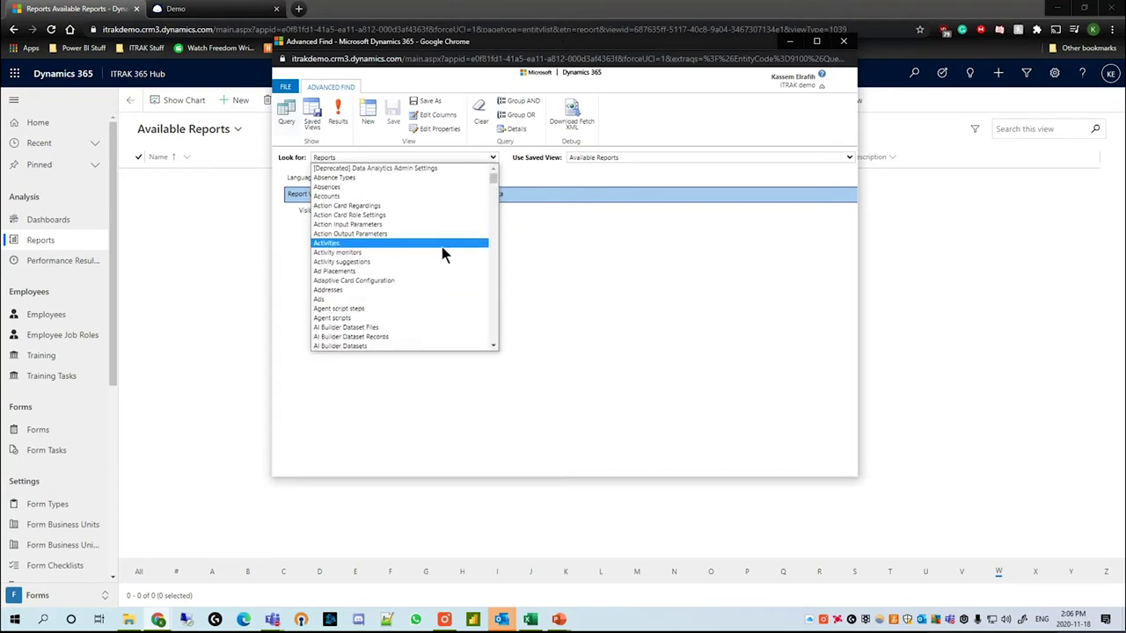
scroll(442, 242, "down", 5)
scroll(440, 233, "down", 10)
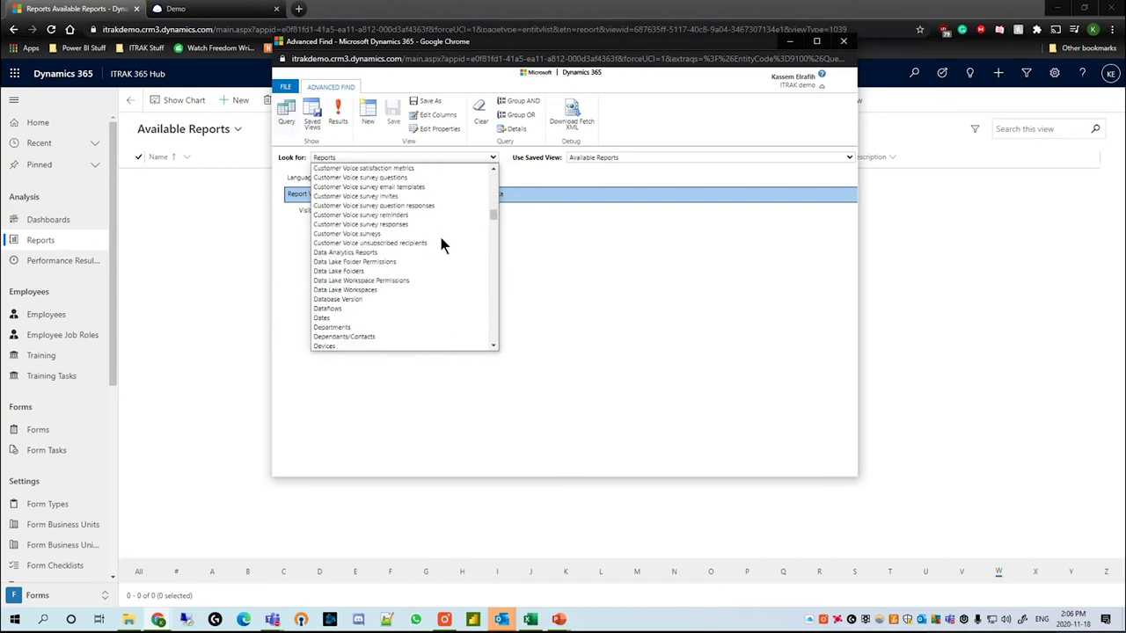
scroll(417, 207, "down", 15)
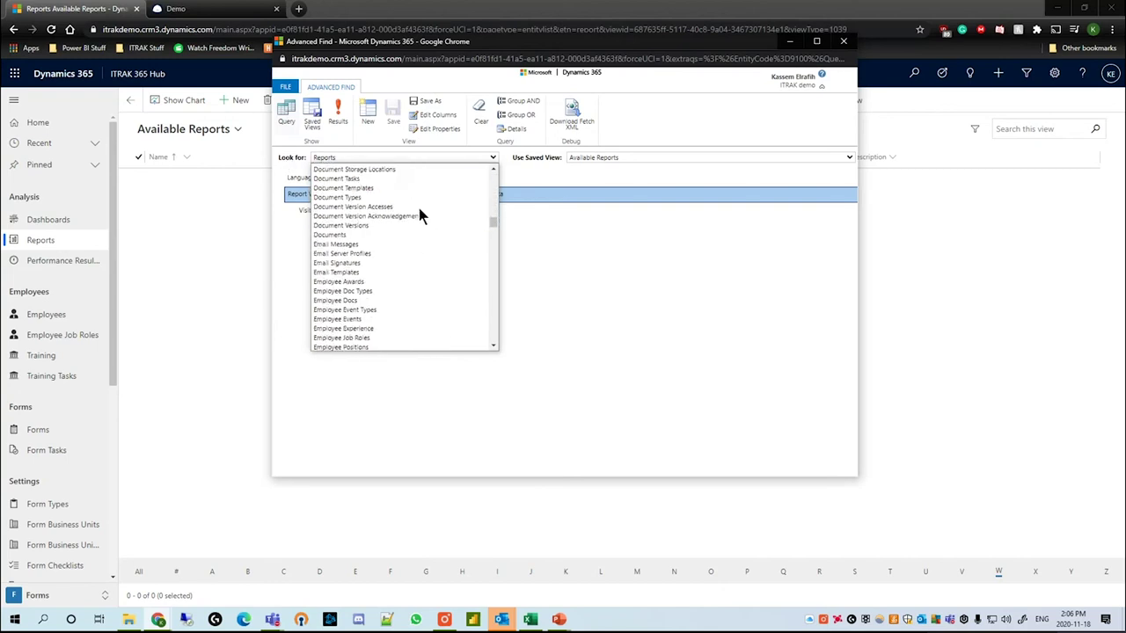
scroll(411, 227, "down", 15)
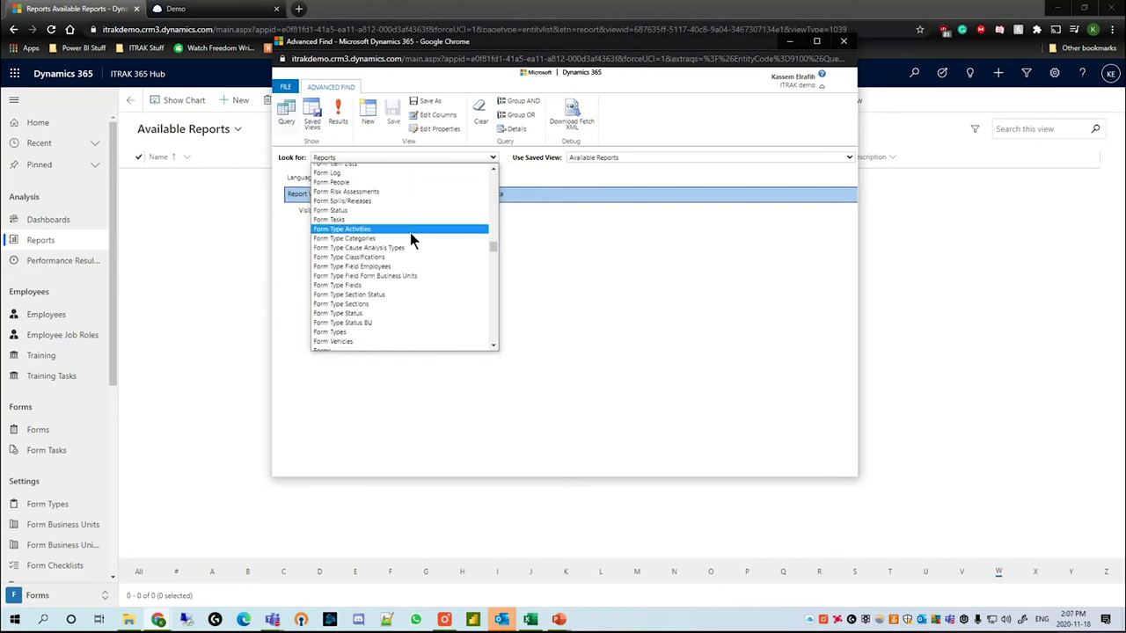
scroll(406, 237, "up", 1)
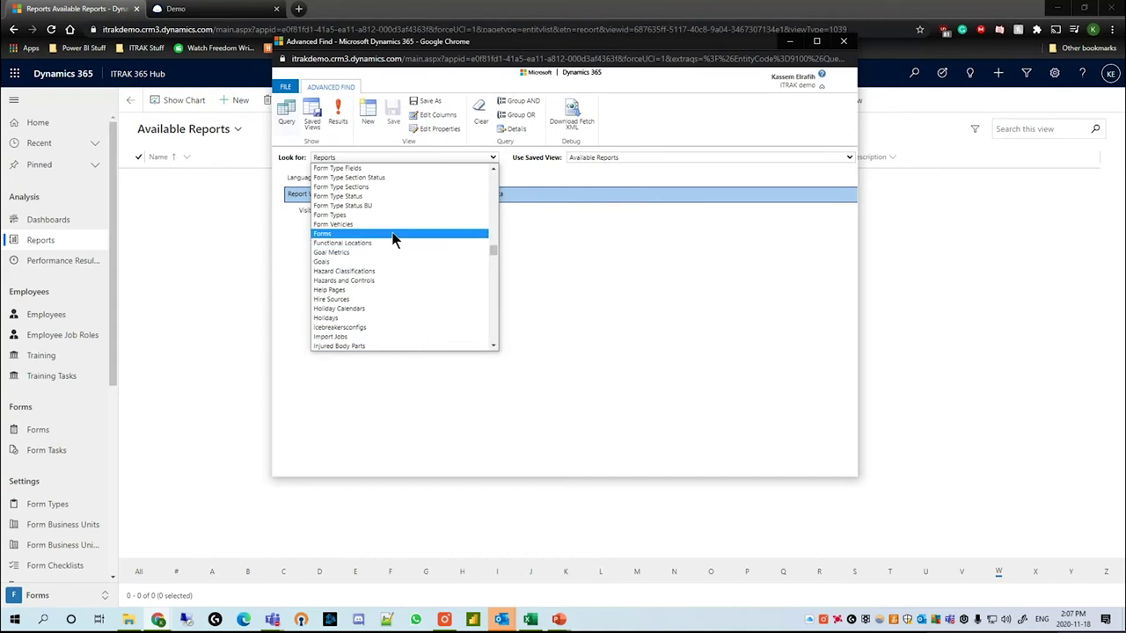
left_click(400, 231)
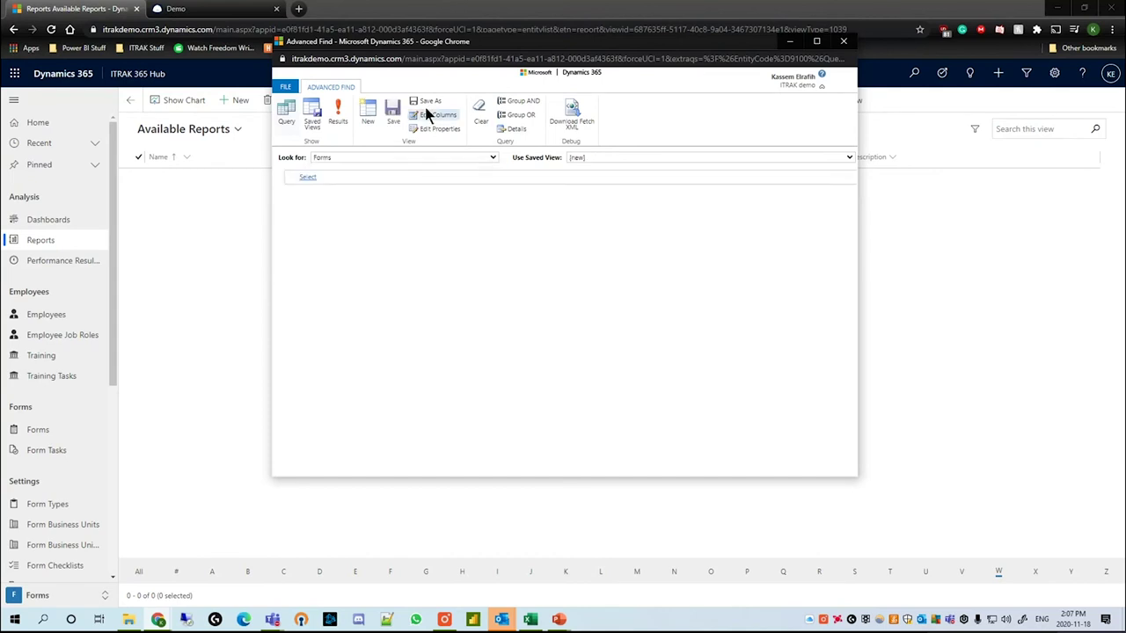
Load the Webinar View saved query, check it in Saved Views, and return to the builder
left_click(595, 157)
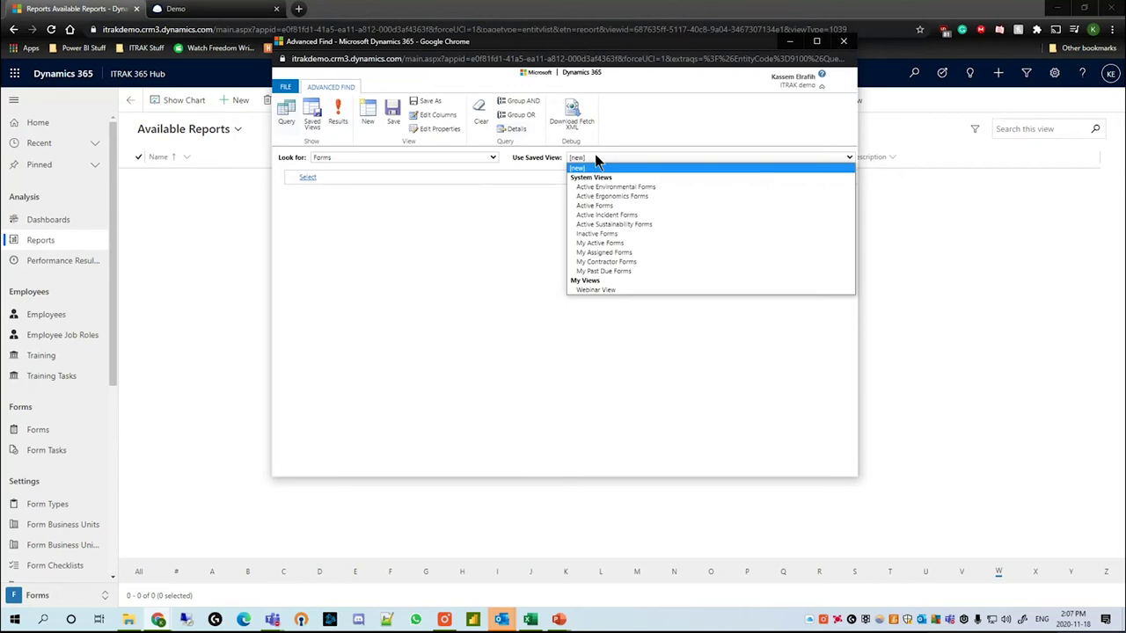
left_click(625, 291)
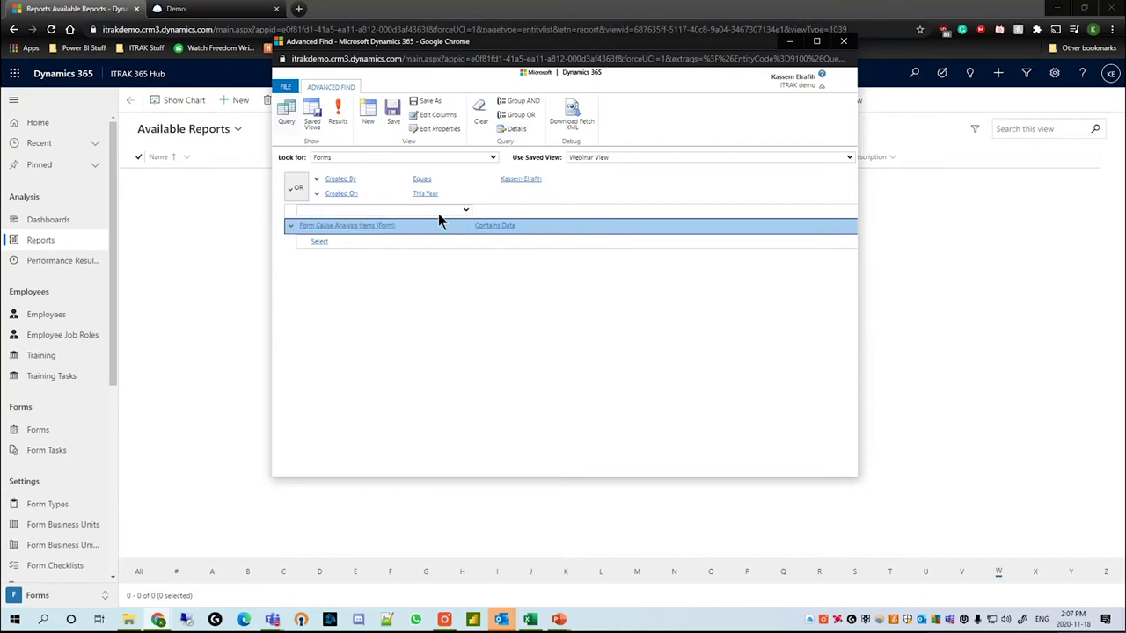
left_click(314, 126)
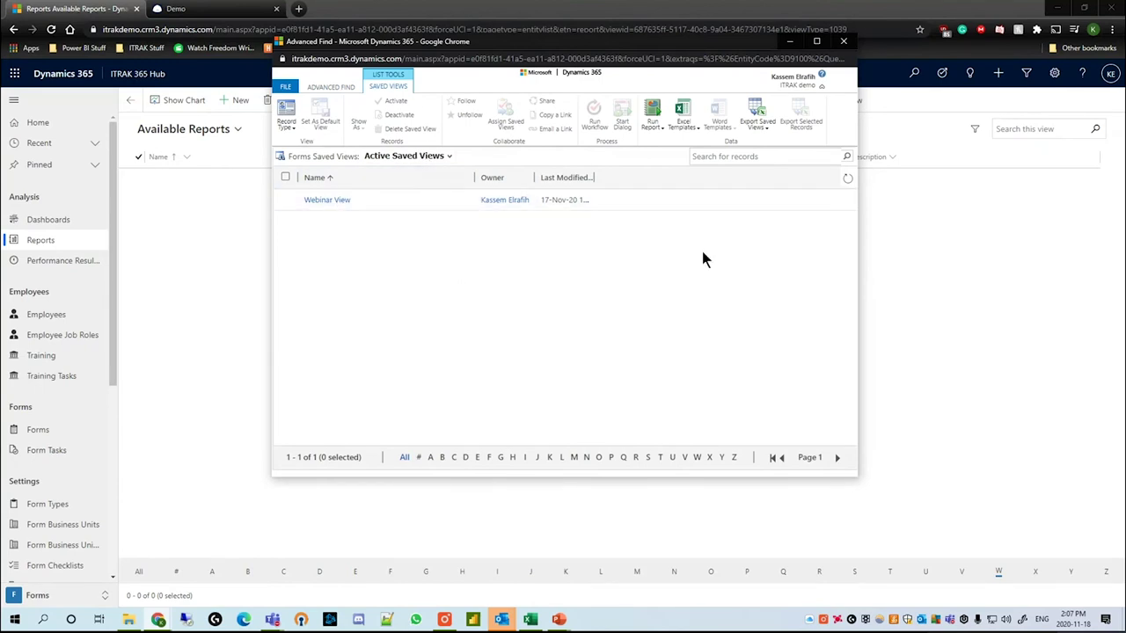
left_click(332, 86)
Switch Use Saved View to Active Ergonomics Forms and open Edit Columns
left_click(689, 158)
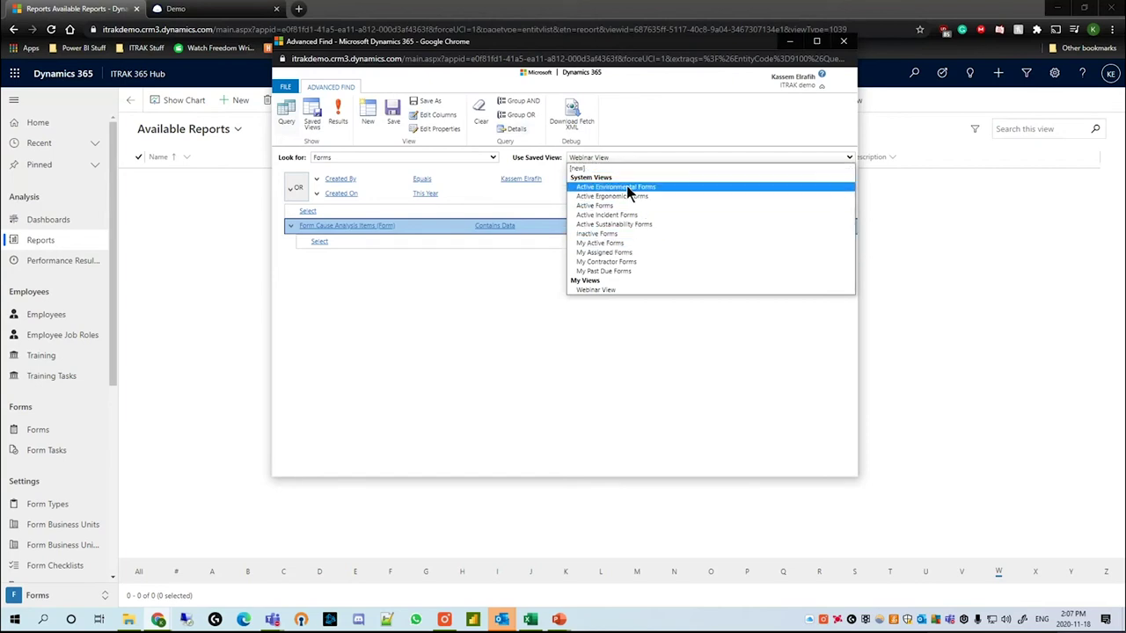
left_click(616, 186)
left_click(622, 157)
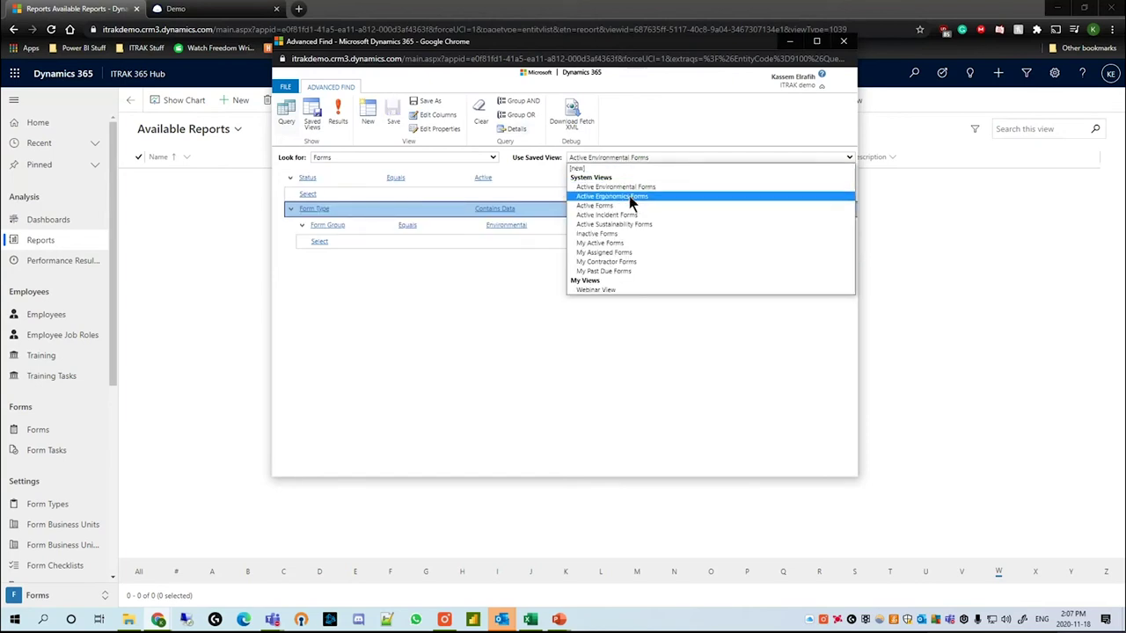
left_click(629, 198)
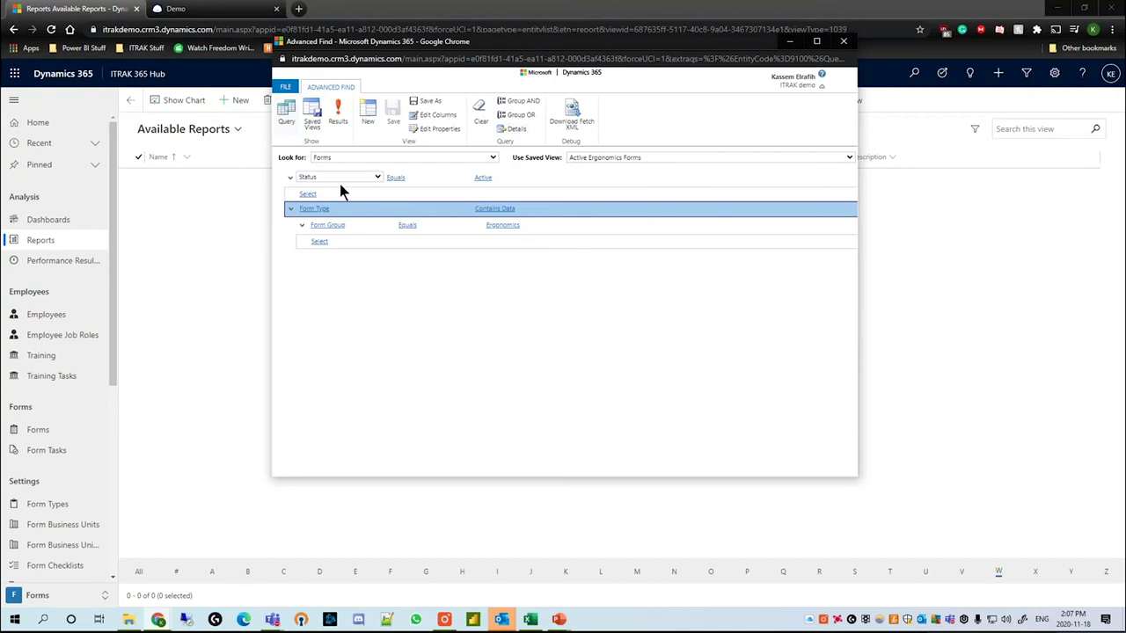
left_click(435, 118)
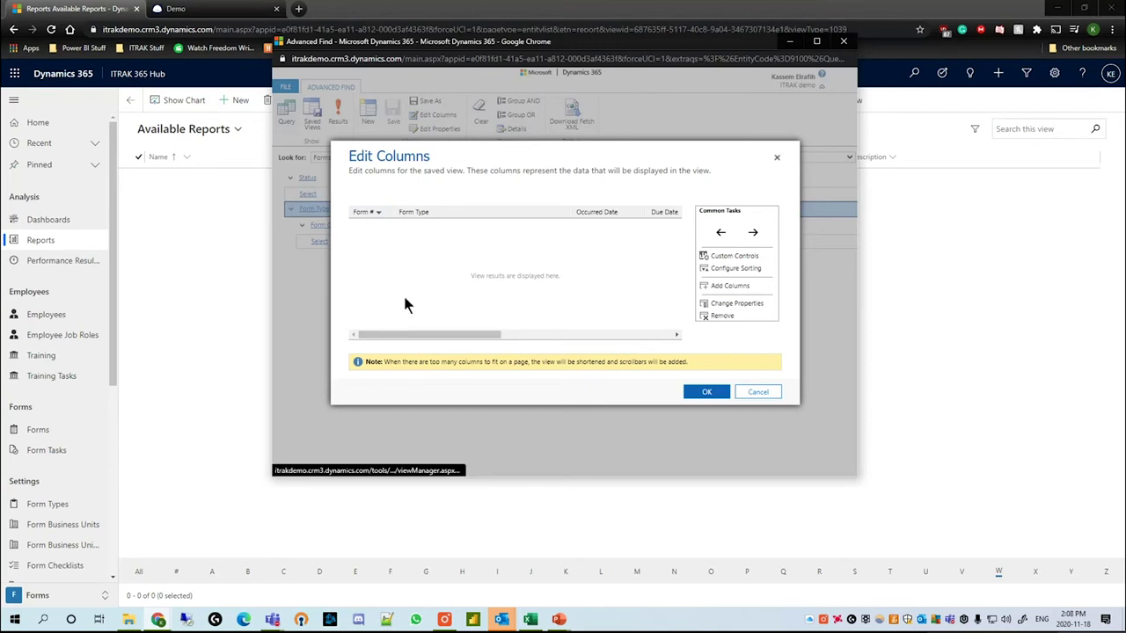
Sort the view by Form # descending, then by Form Type ascending
left_click_drag(420, 335, 460, 329)
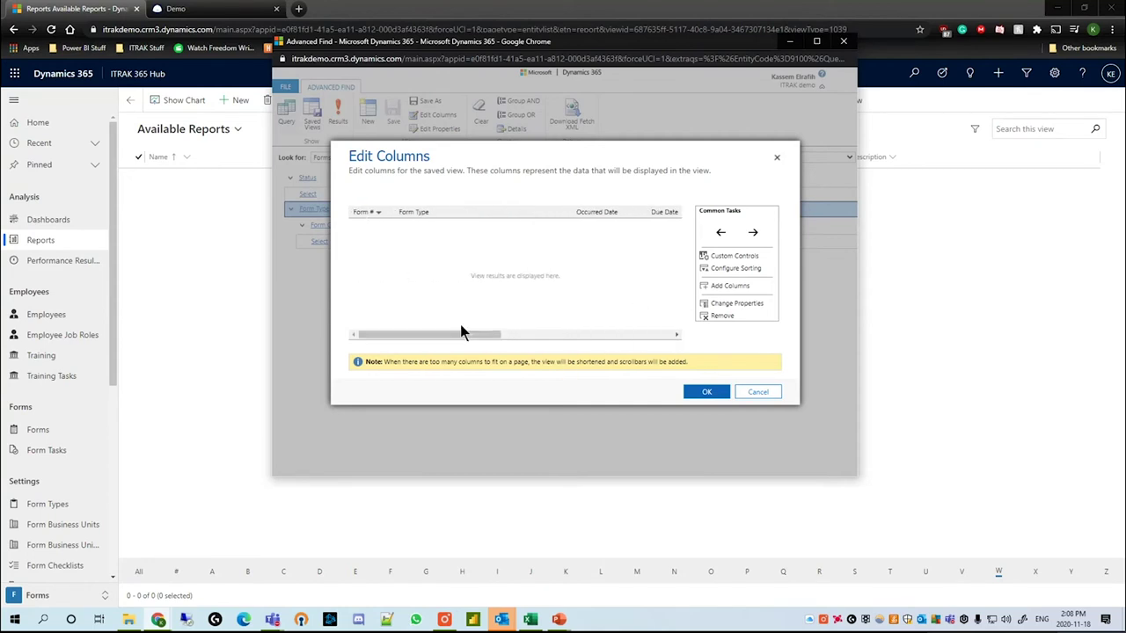
left_click(471, 215)
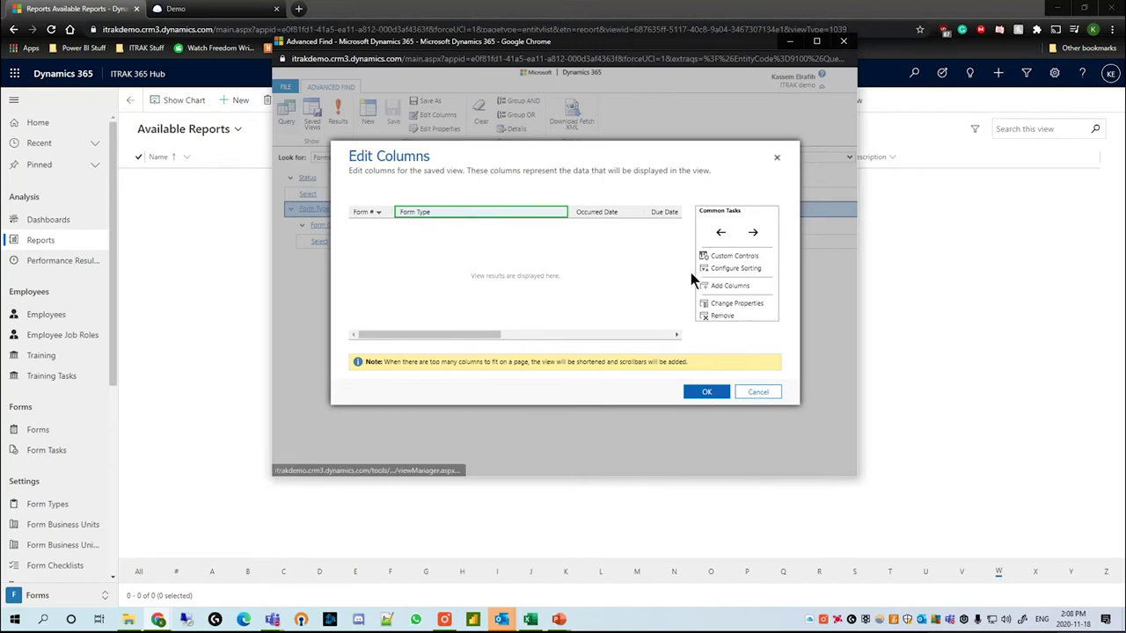
left_click(754, 269)
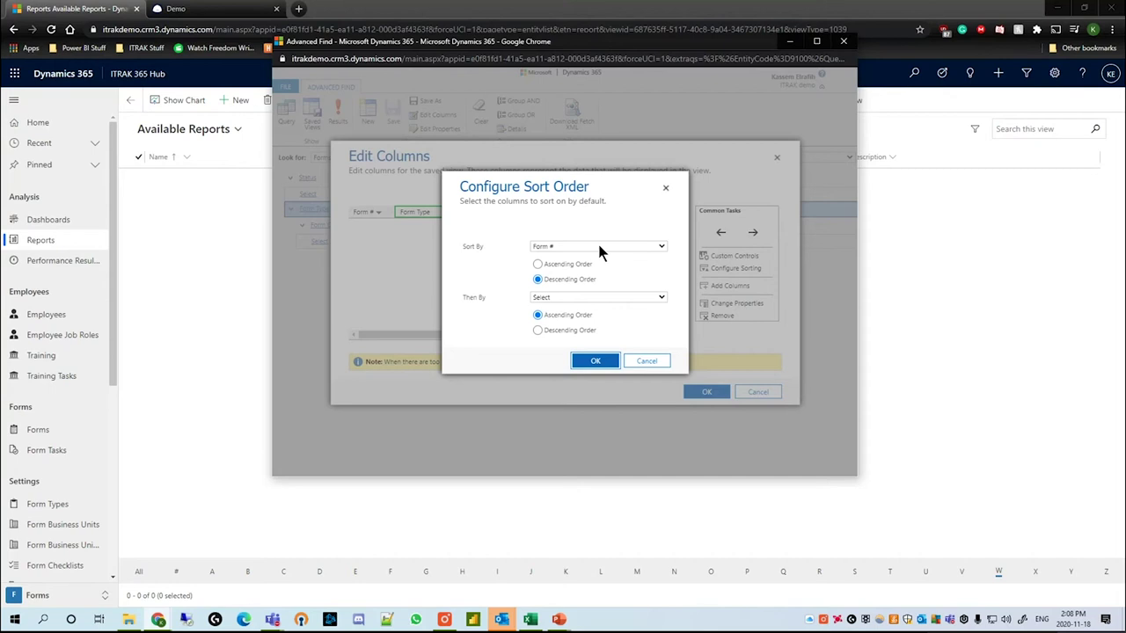
left_click(577, 297)
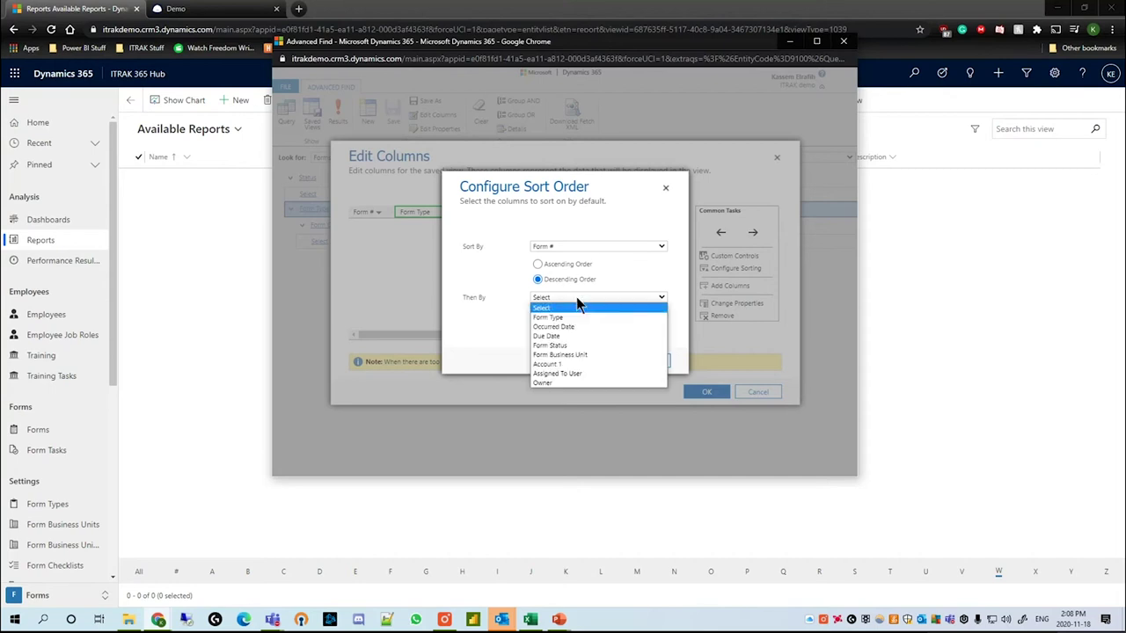
left_click(563, 318)
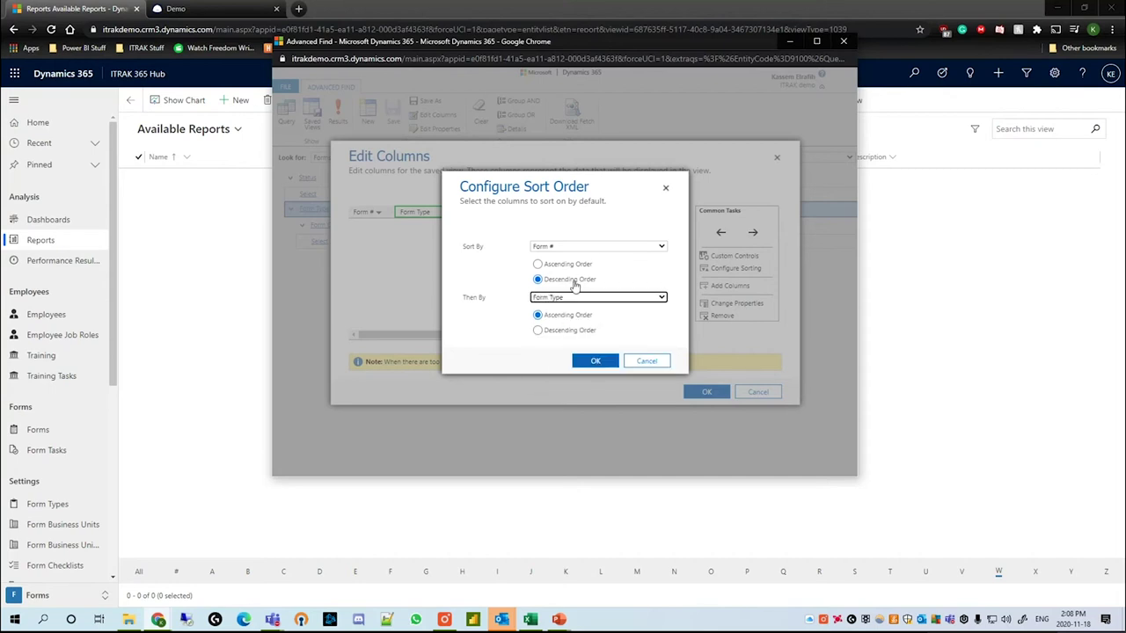
left_click(592, 361)
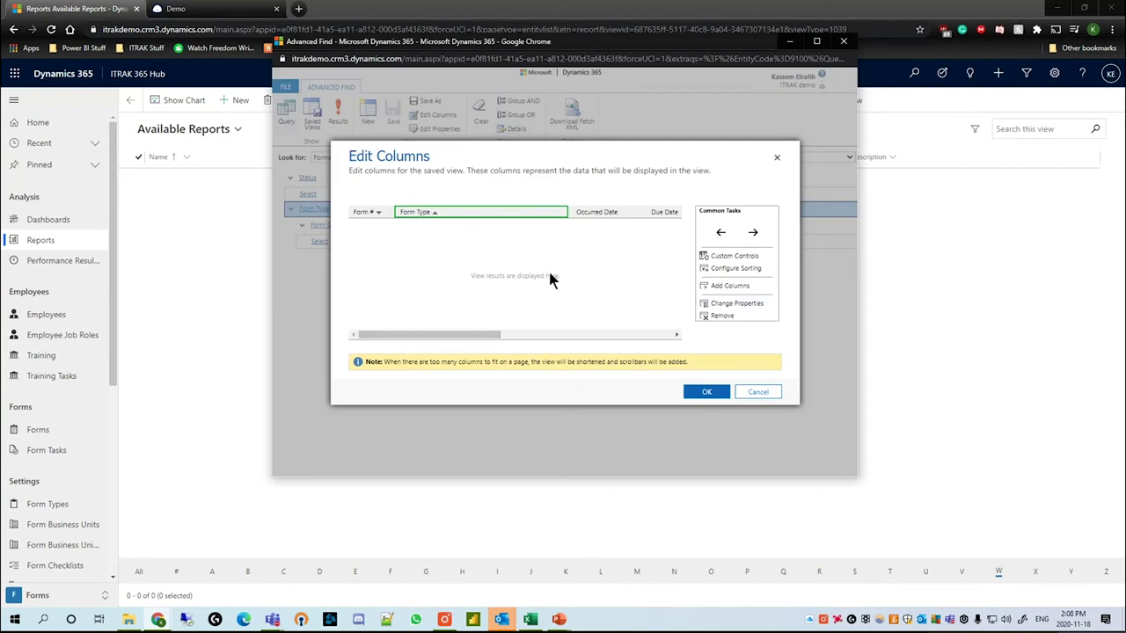
left_click(730, 286)
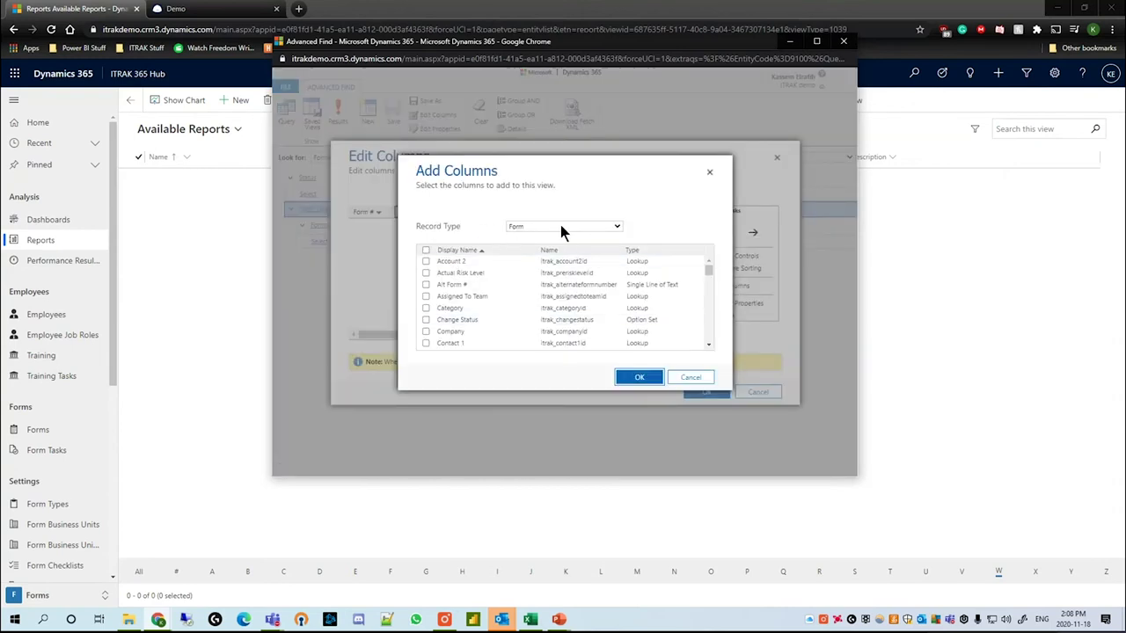
Add the Employee 1 column from the Form record type to the view
left_click(563, 227)
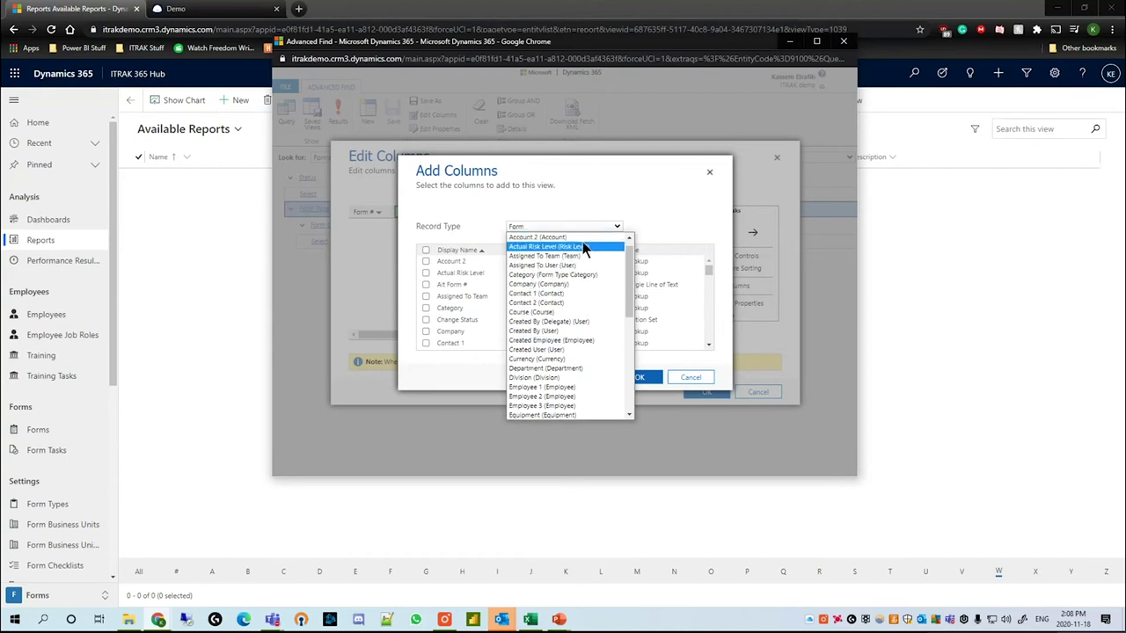
left_click(582, 226)
scroll(475, 272, "down", 1)
scroll(462, 274, "down", 5)
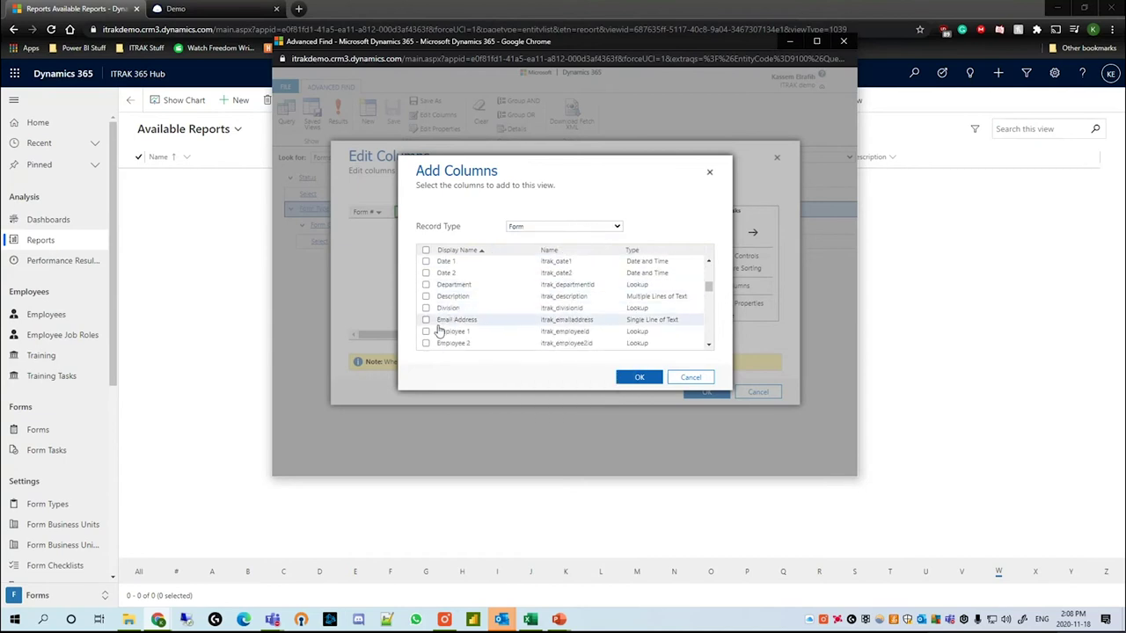
left_click(427, 333)
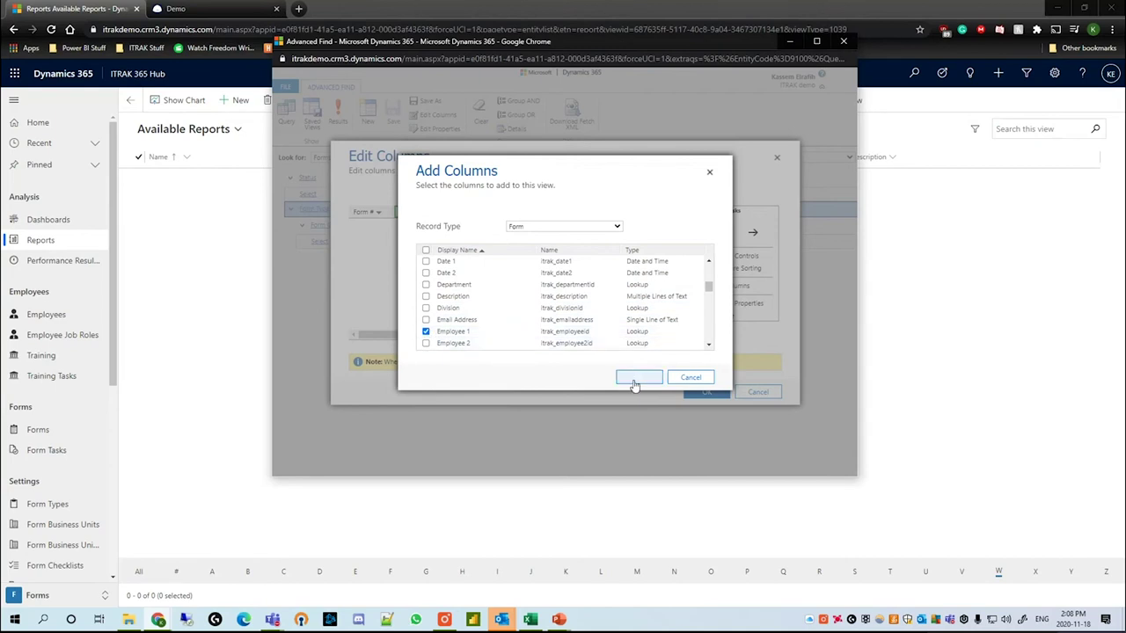
left_click(633, 384)
mouse_move(479, 334)
left_mouse_down()
mouse_move(572, 335)
mouse_move(485, 339)
left_mouse_up()
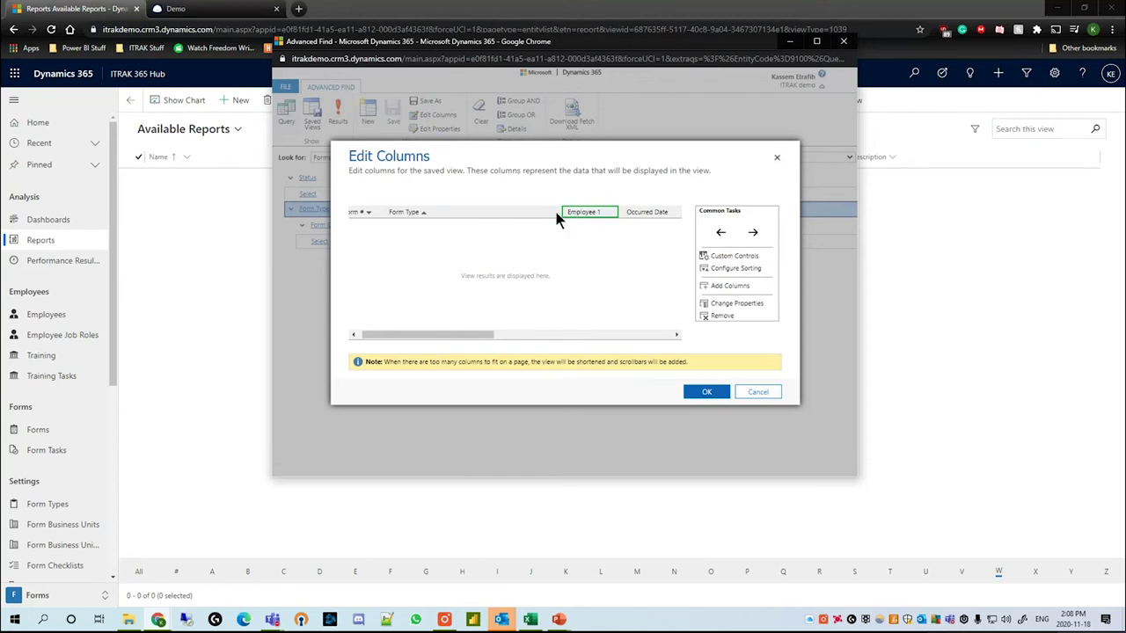
Shift the Employee 1 column right and left among the view's columns
left_click(484, 214)
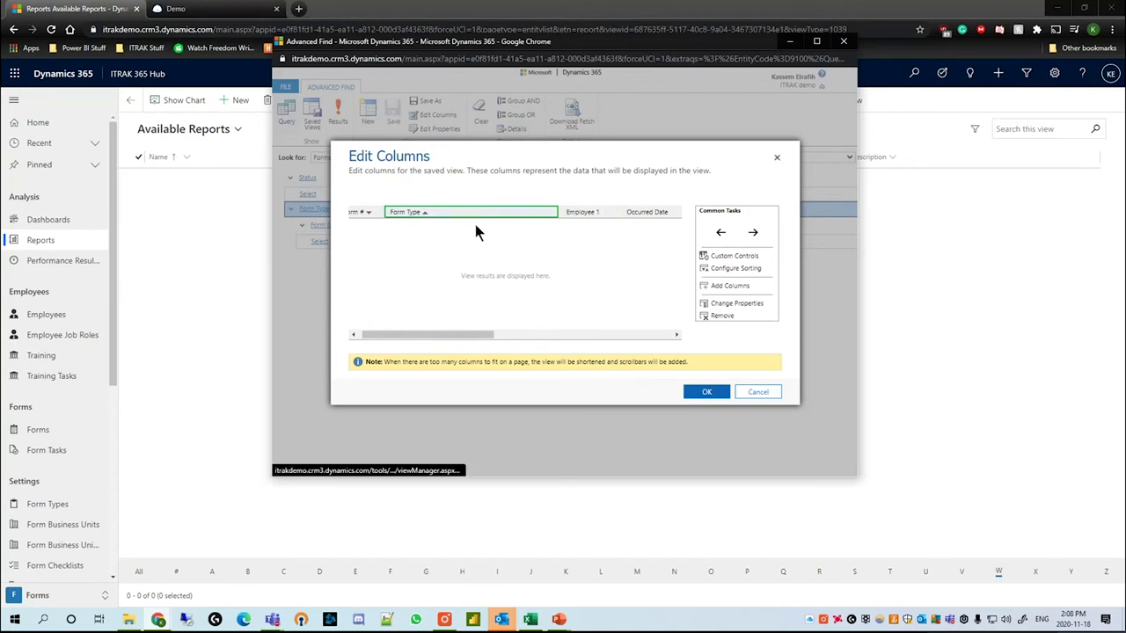
left_click(579, 213)
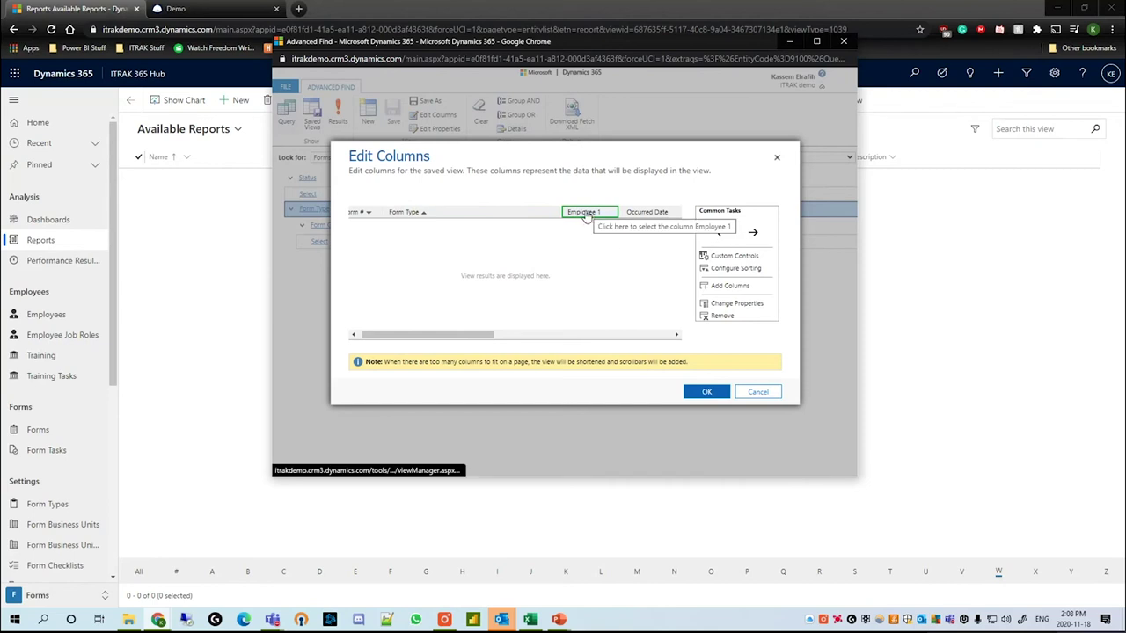
left_click(753, 232)
left_click(753, 232)
left_click(753, 232)
left_click(753, 232)
left_click(719, 234)
left_click(720, 233)
left_click(719, 233)
left_click(753, 233)
left_click(753, 233)
left_click(753, 233)
left_click(753, 233)
left_click(753, 233)
left_click(753, 233)
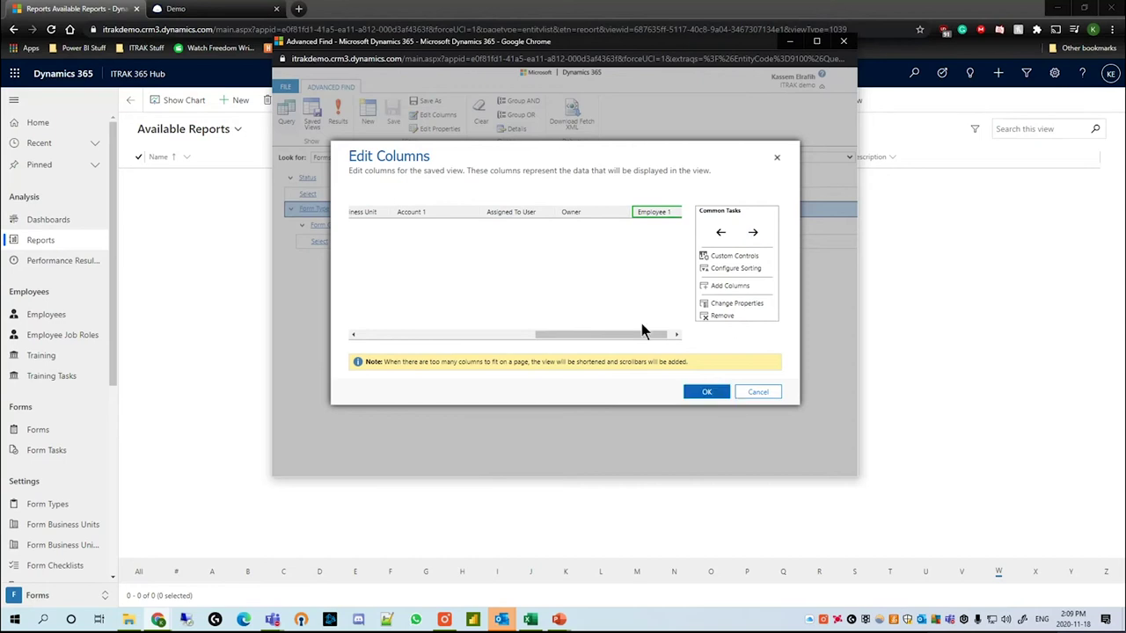
Remove the Employee 1 column and accept the changed result columns
left_click(745, 317)
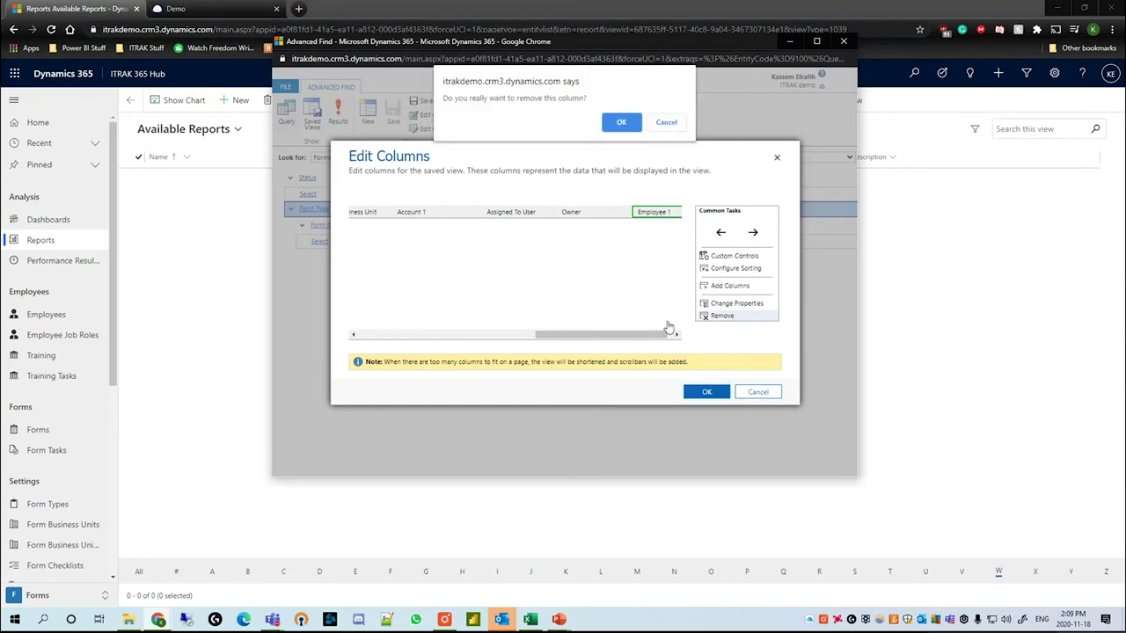
left_click(619, 121)
left_click_drag(629, 334, 417, 326)
left_click(704, 394)
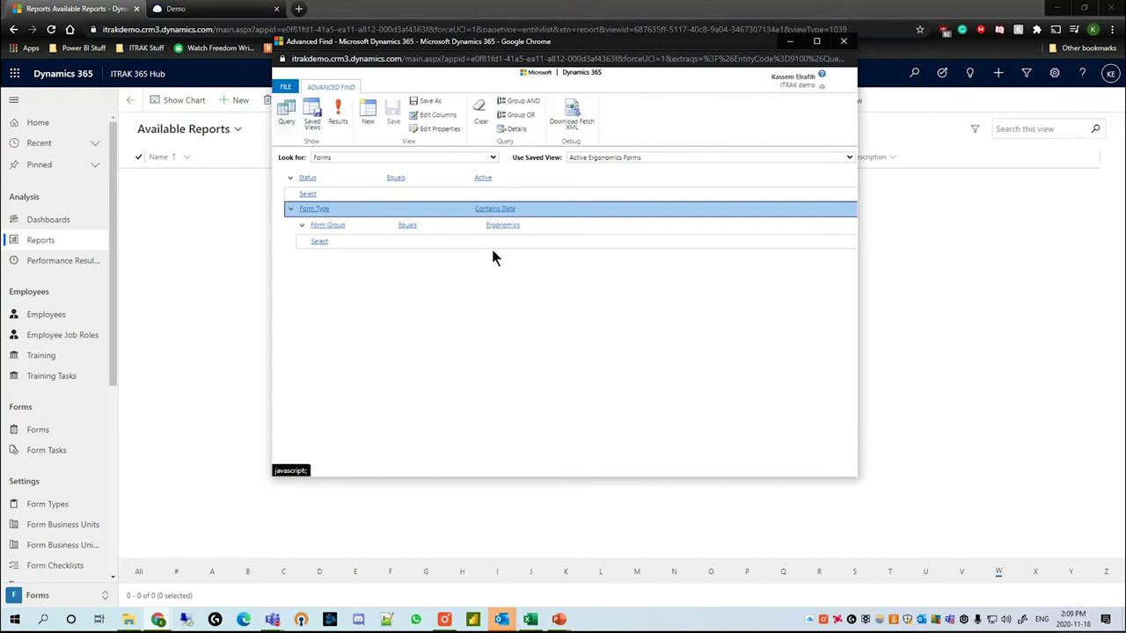
Start a new Forms query, discarding the old one, and filter on Created By
left_click(365, 123)
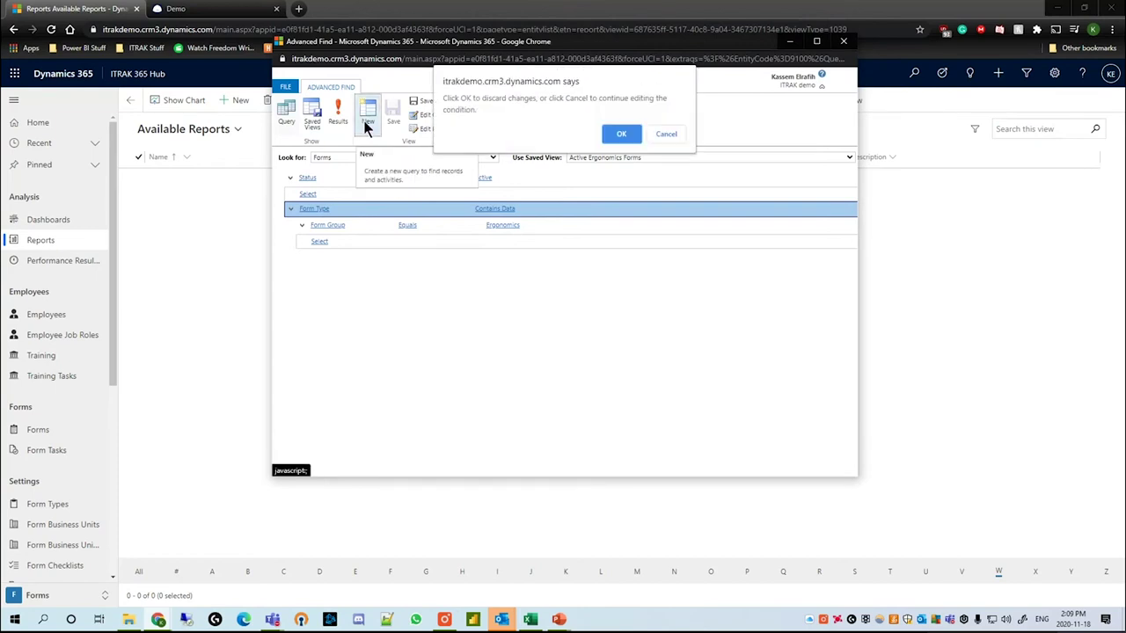
left_click(623, 135)
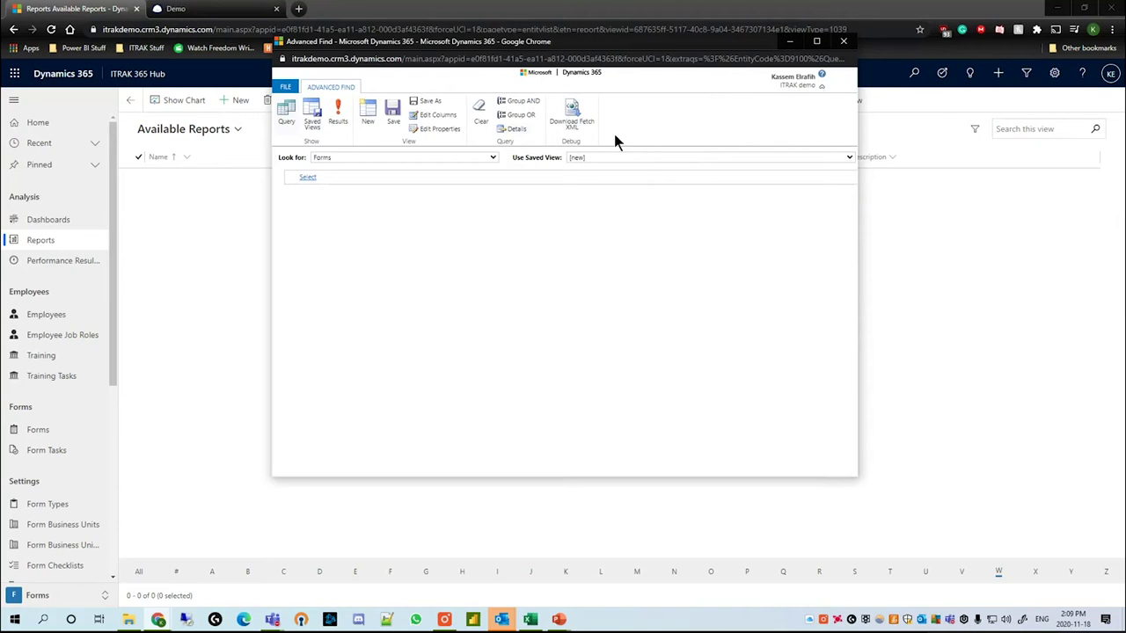
left_click(312, 177)
left_click(333, 178)
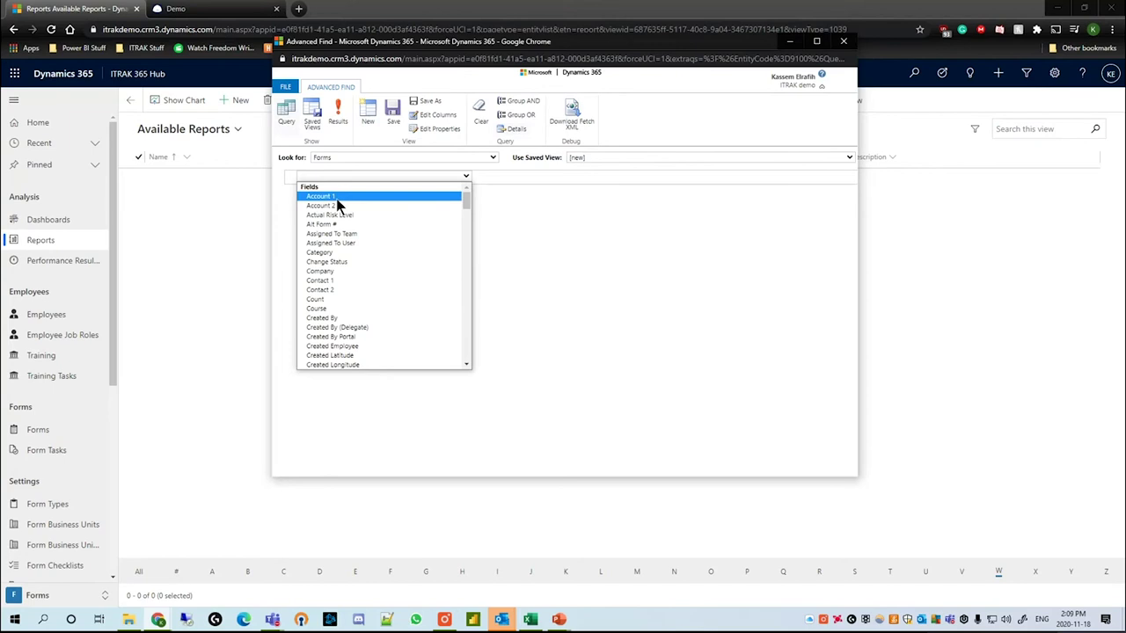
scroll(331, 211, "down", 3)
scroll(340, 232, "down", 1)
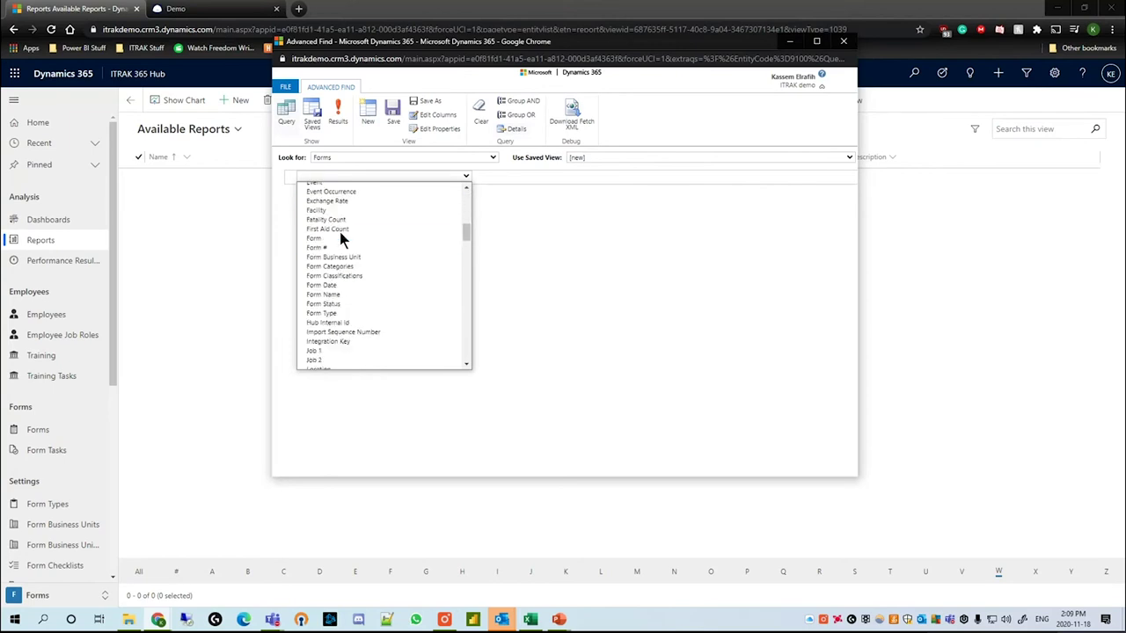
scroll(340, 232, "up", 1)
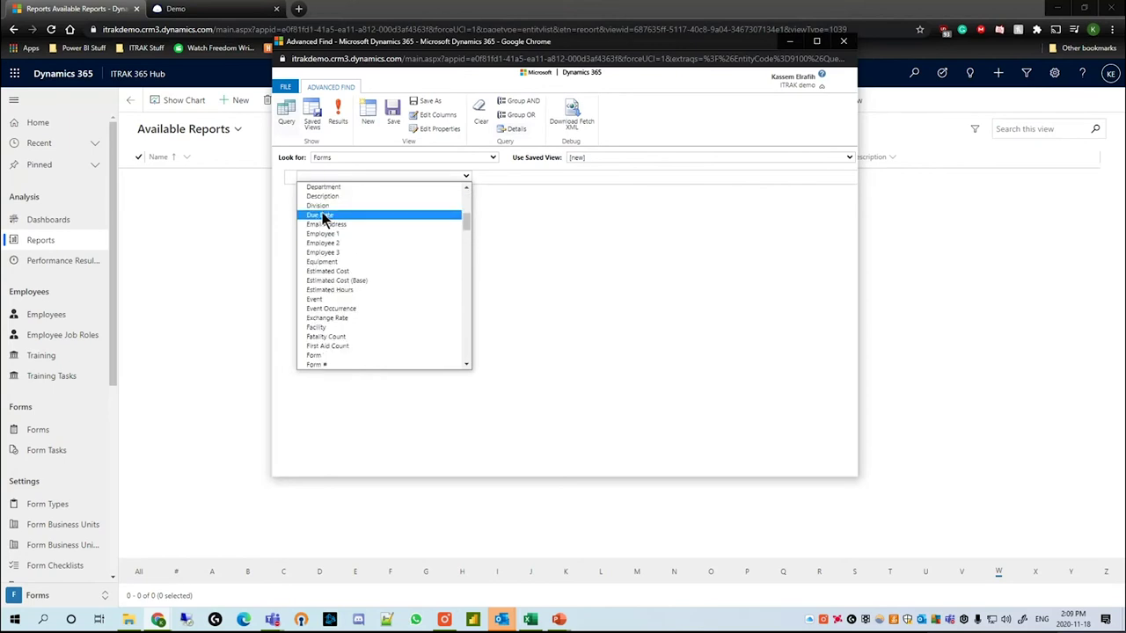
scroll(330, 236, "down", 4)
scroll(337, 300, "down", 6)
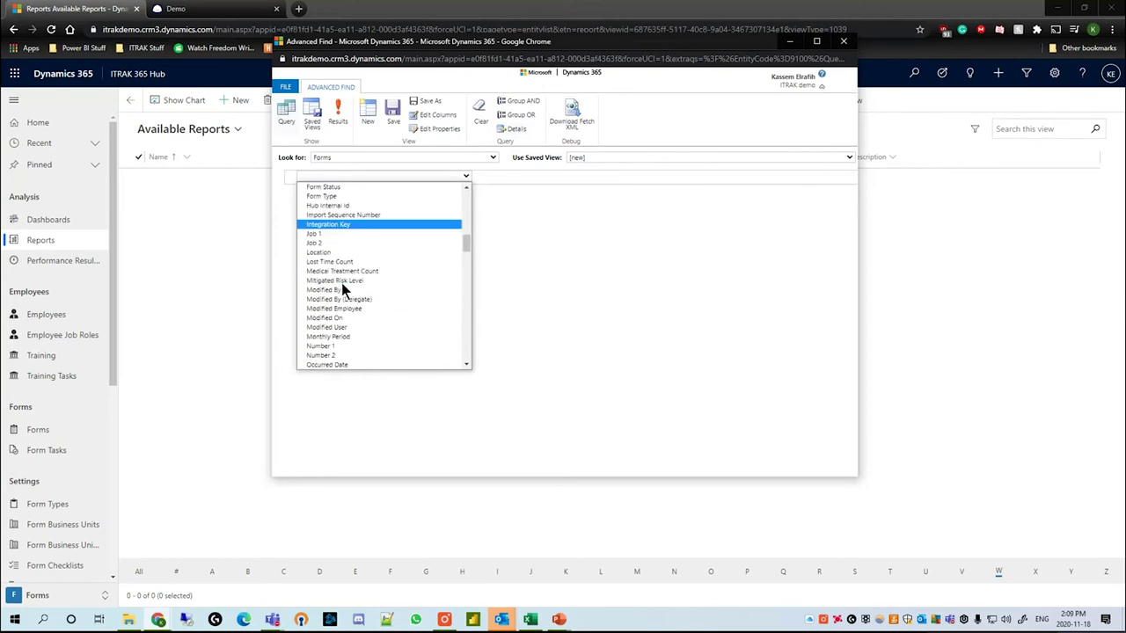
scroll(426, 322, "up", 14)
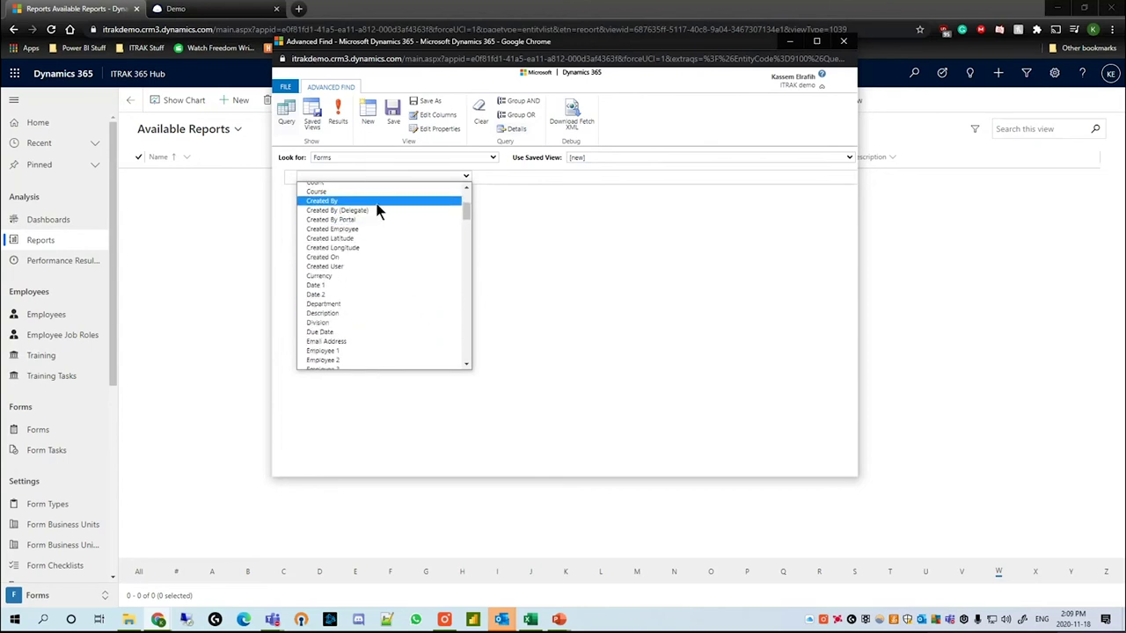
left_click(375, 203)
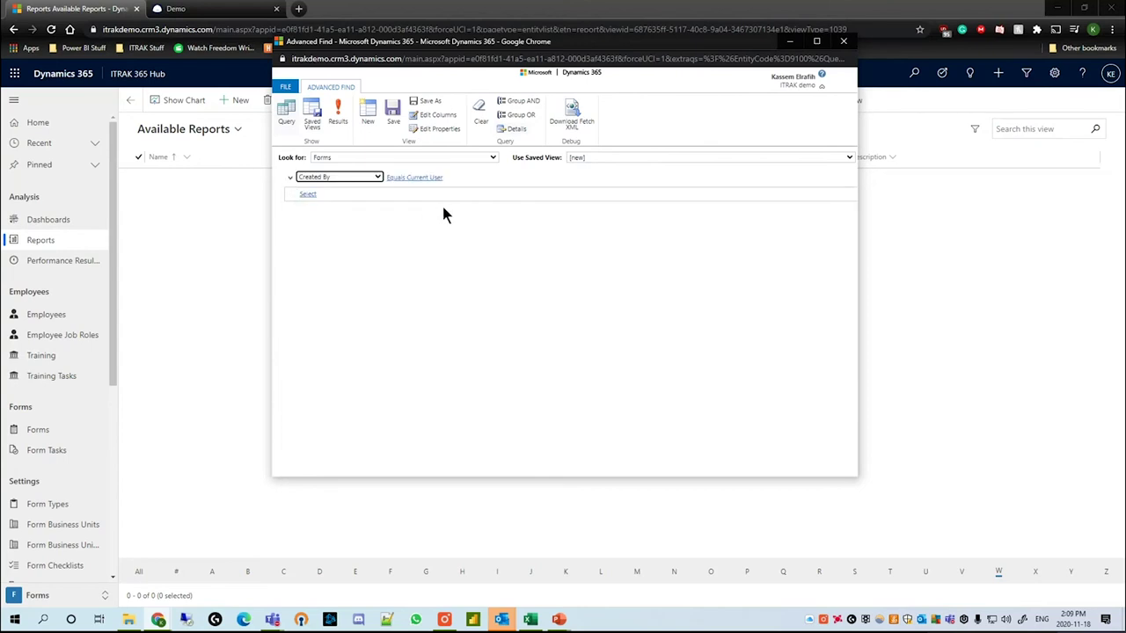
Set the Created By operator to Equals and enter the user's name
left_click(431, 177)
left_click(465, 177)
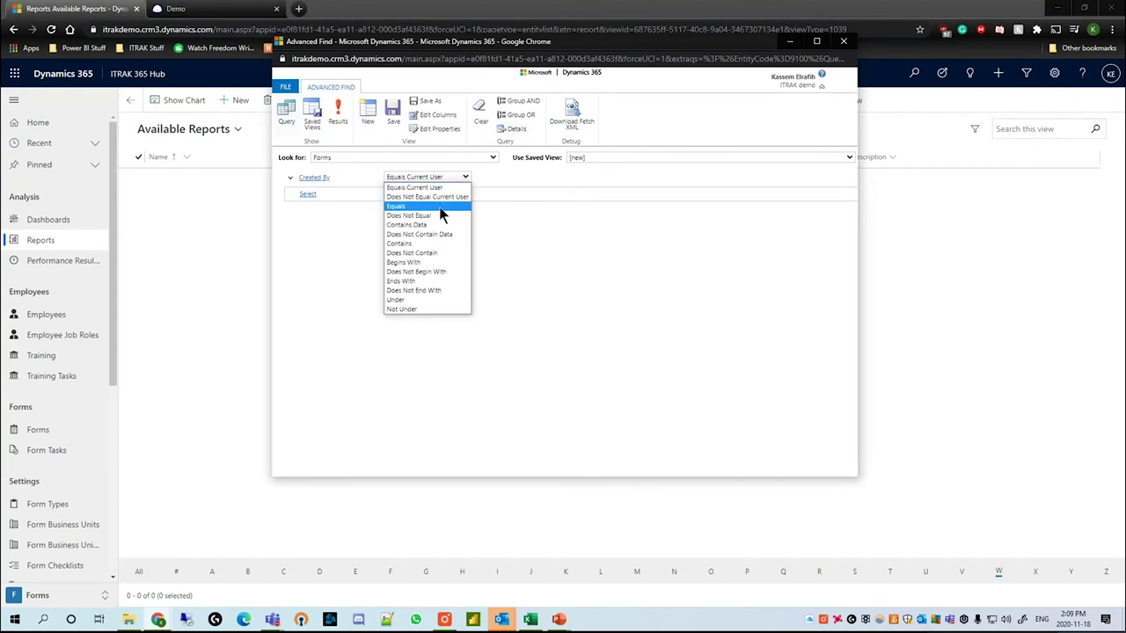
left_click(441, 207)
left_click(487, 177)
type("kassem elf")
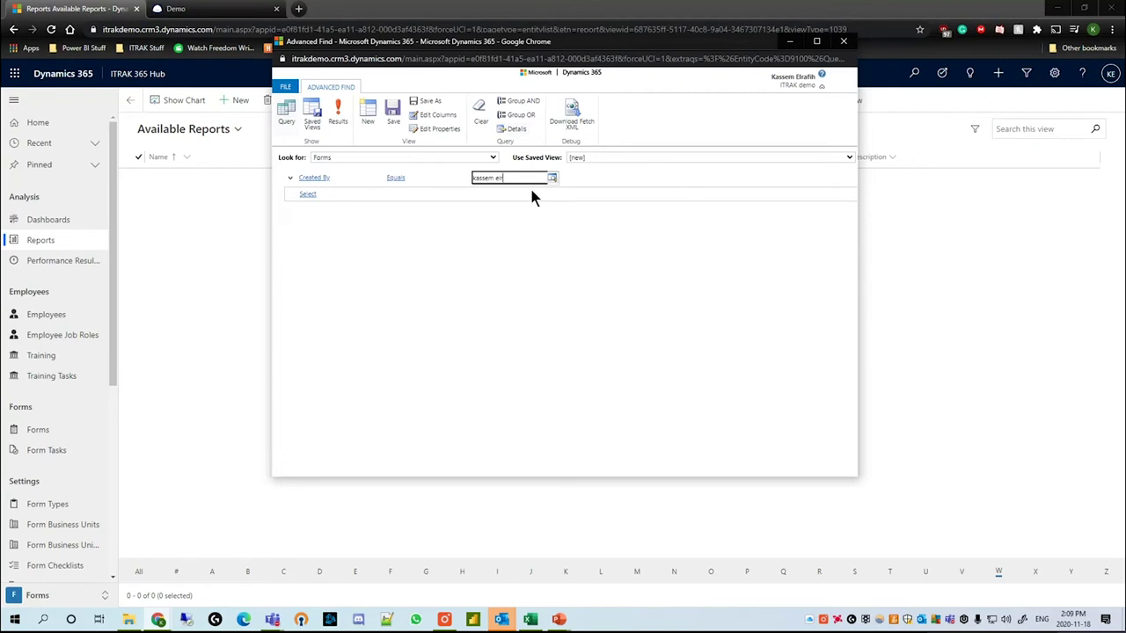
key("Return")
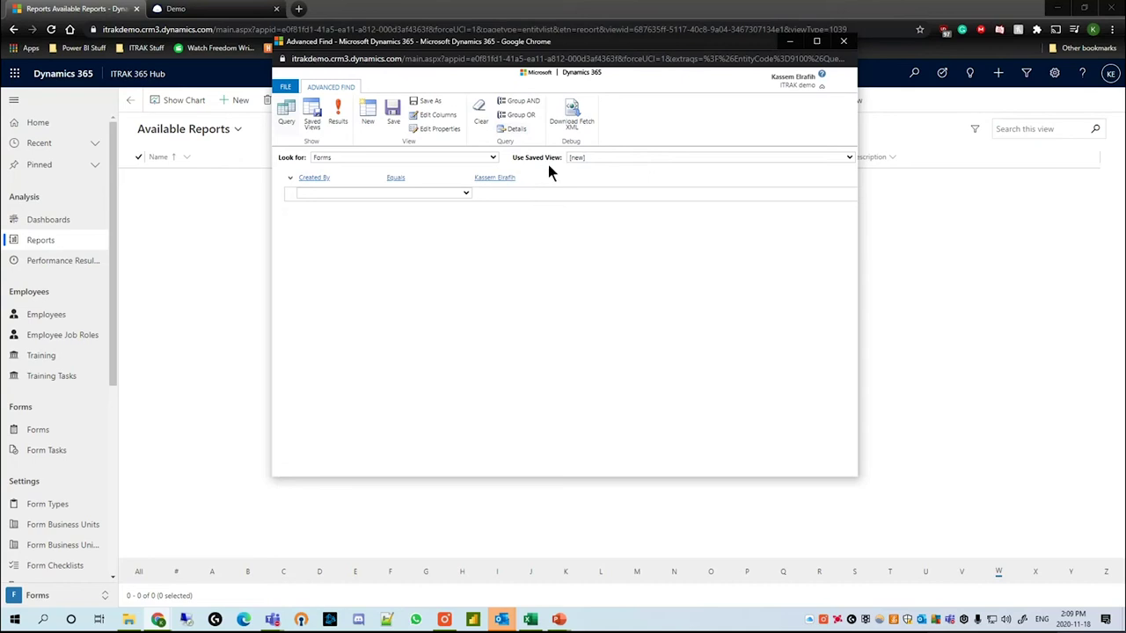
left_click(551, 178)
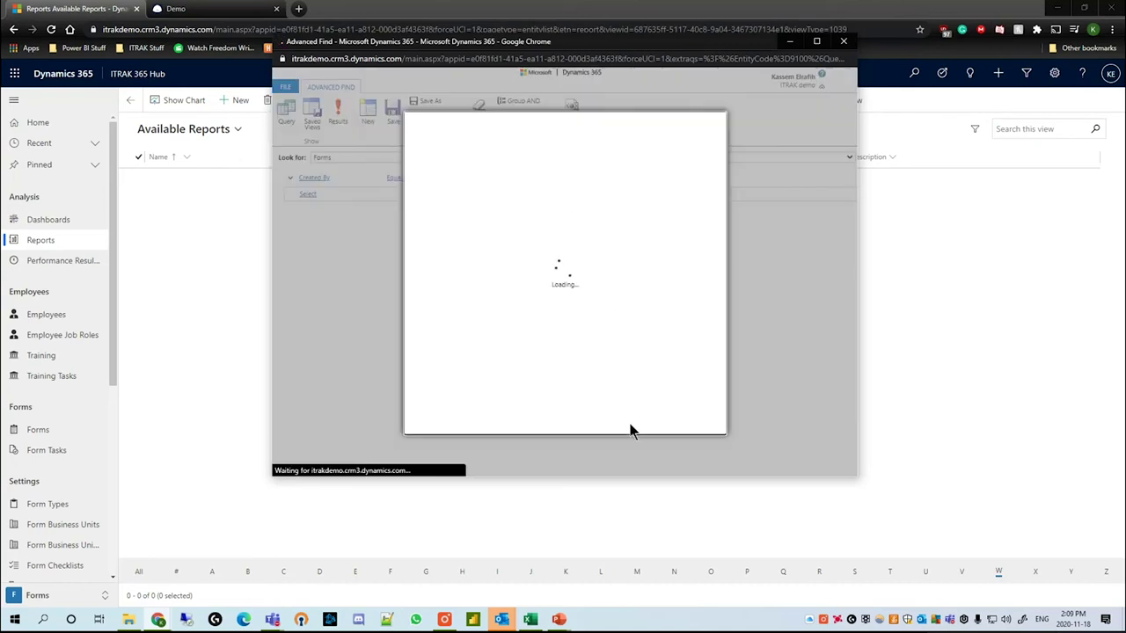
Clear the previously chosen user and close the lookup empty
left_click(519, 389)
left_click(447, 421)
left_click(627, 447)
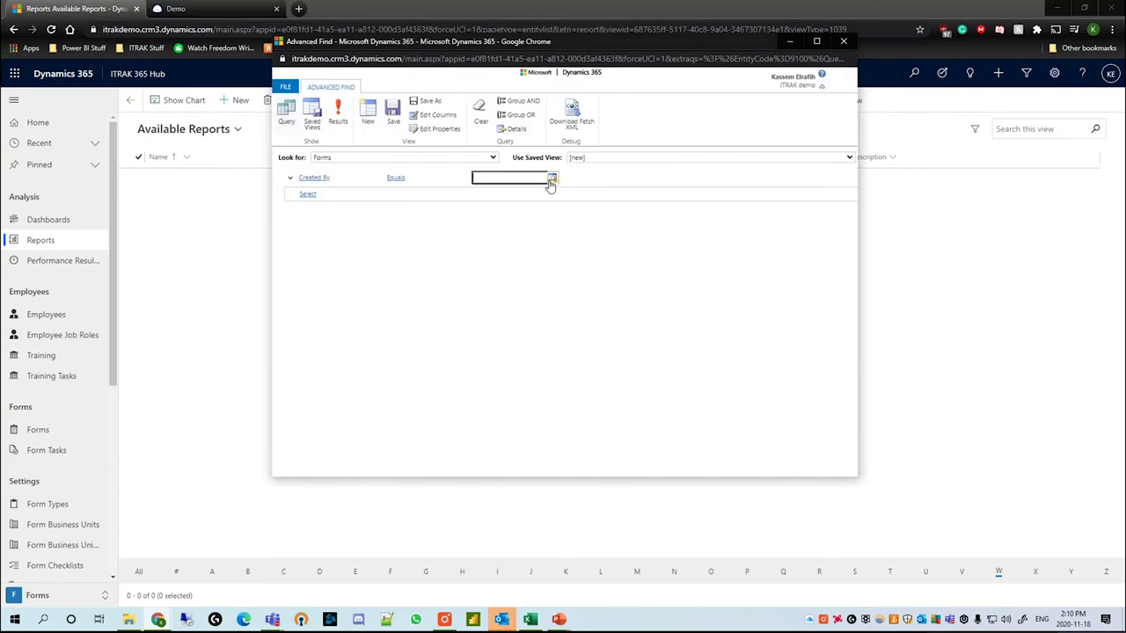
Search user records for the demo user and set them as the Created By value
left_click(552, 179)
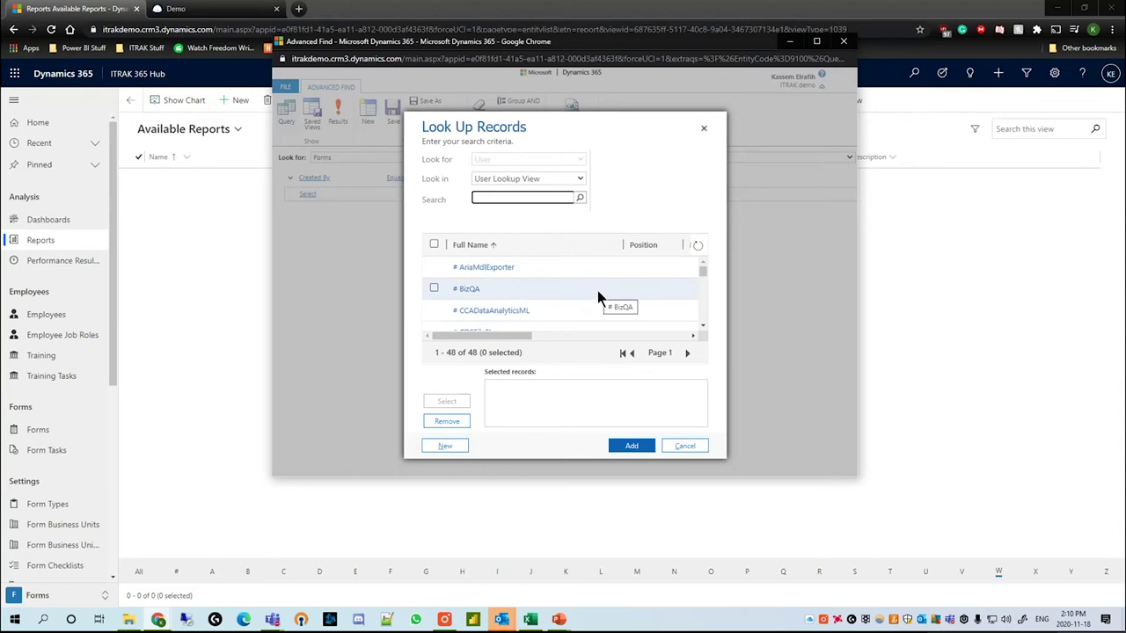
left_click(541, 199)
type("kassem")
key("Return")
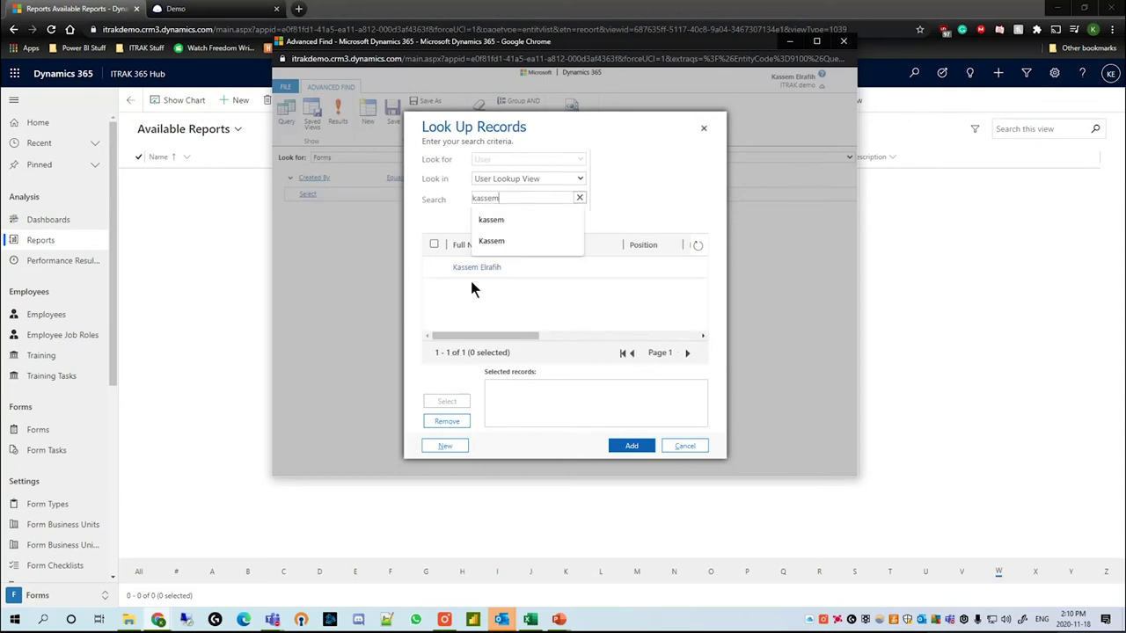
left_click(434, 267)
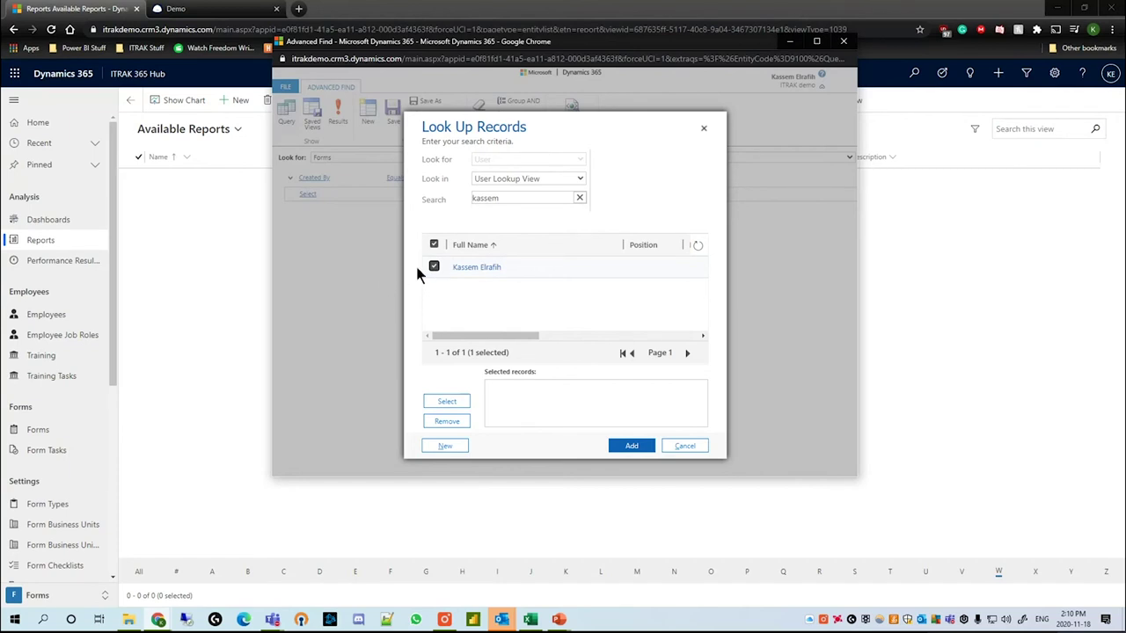
left_click(429, 403)
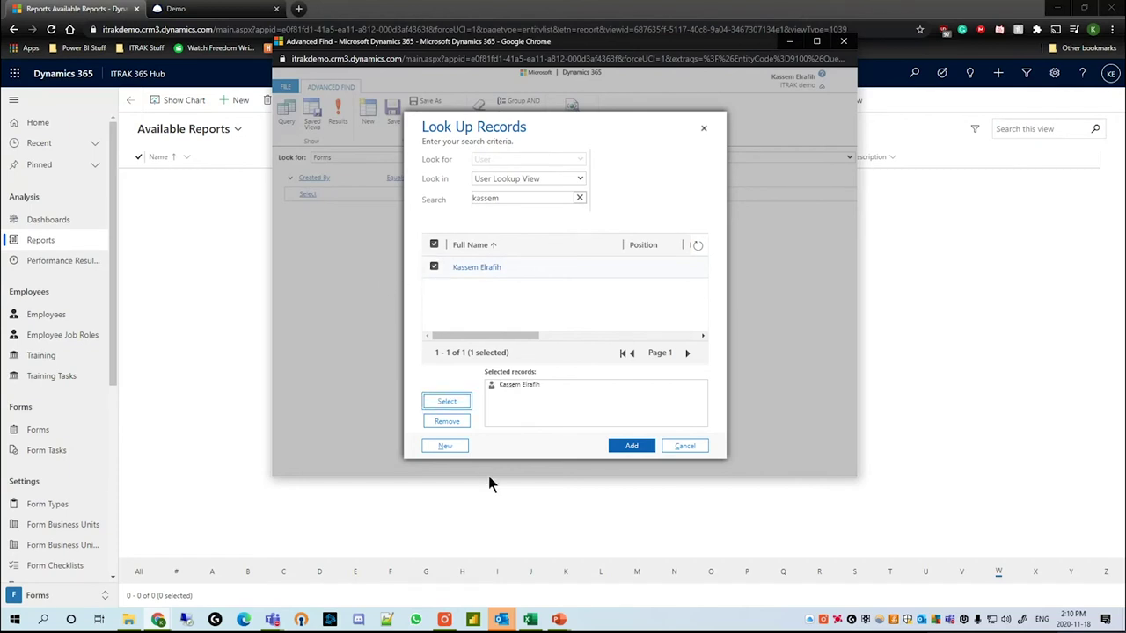
left_click(521, 386)
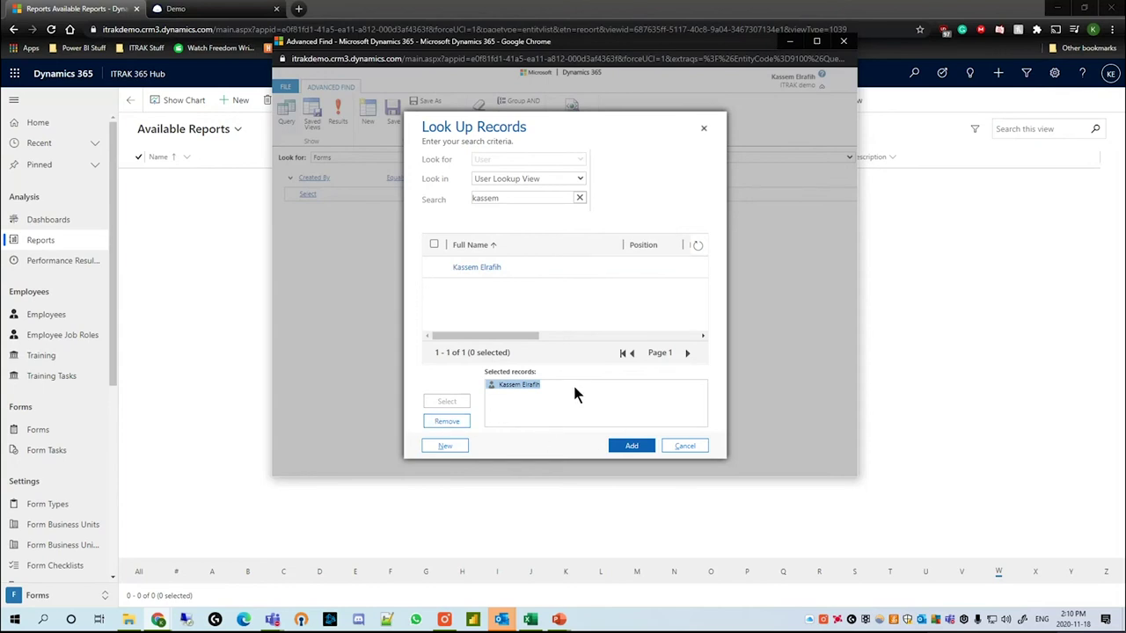
left_click(628, 446)
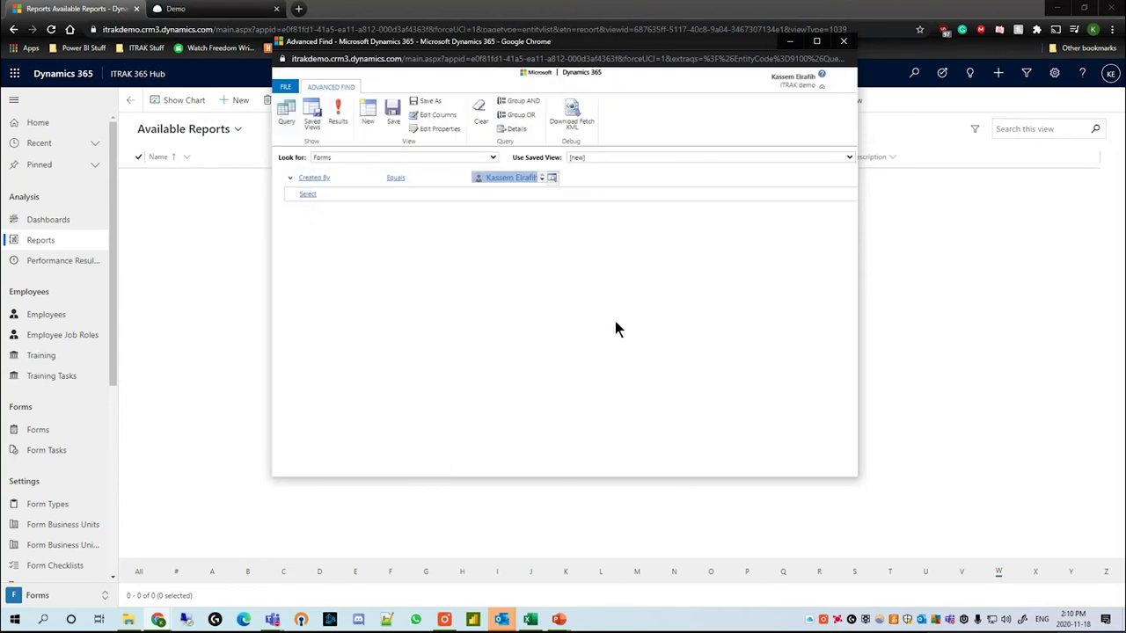
Run the Created By query, review the 17 forms, and return to the criteria
left_click(338, 112)
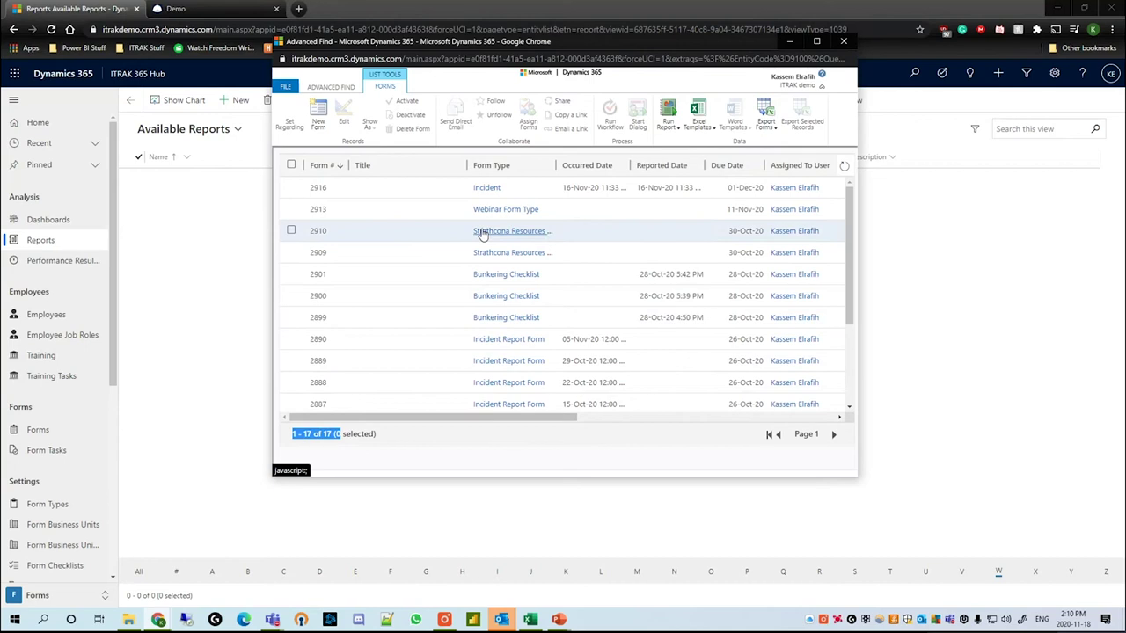
left_click(347, 88)
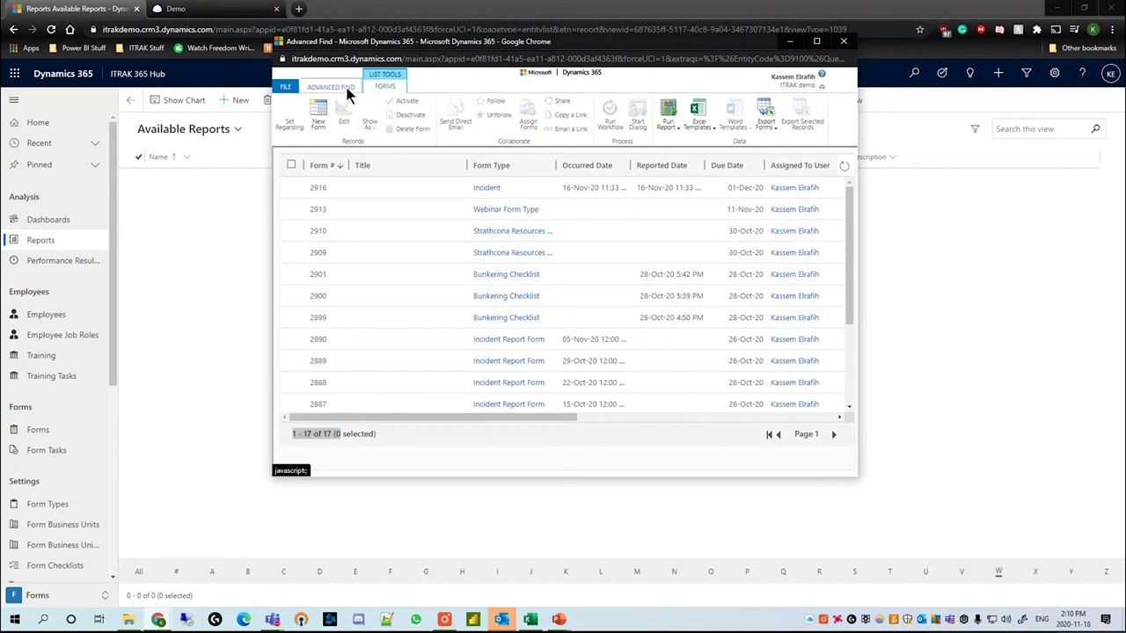
left_click(376, 192)
Add a Created On This Year condition and run the query, still returning 17 forms
left_click(384, 192)
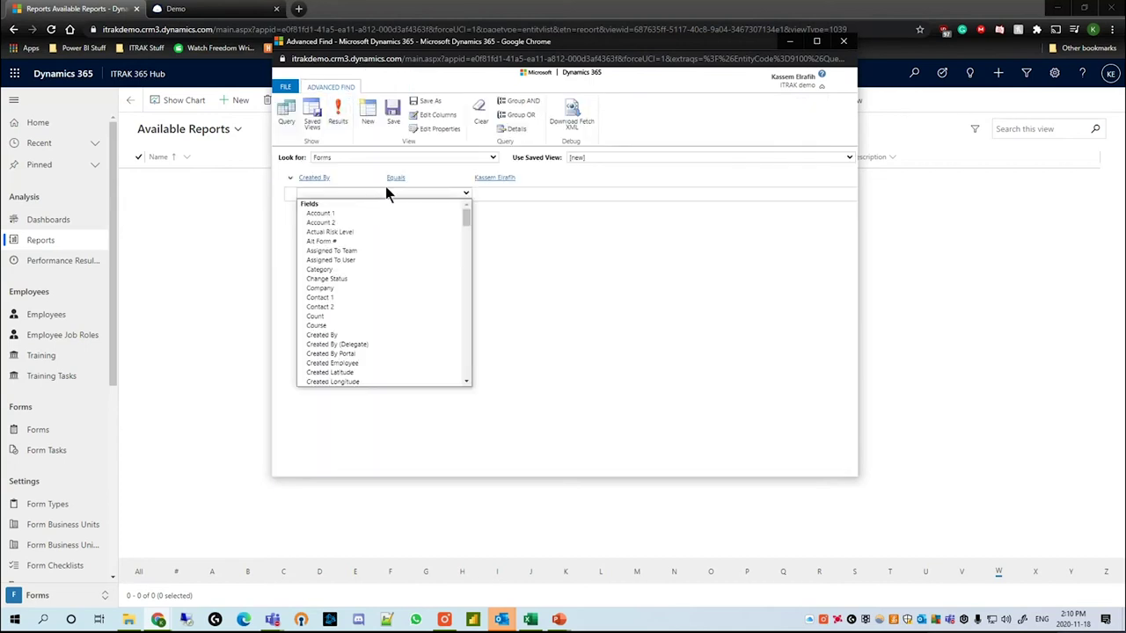
scroll(376, 273, "down", 4)
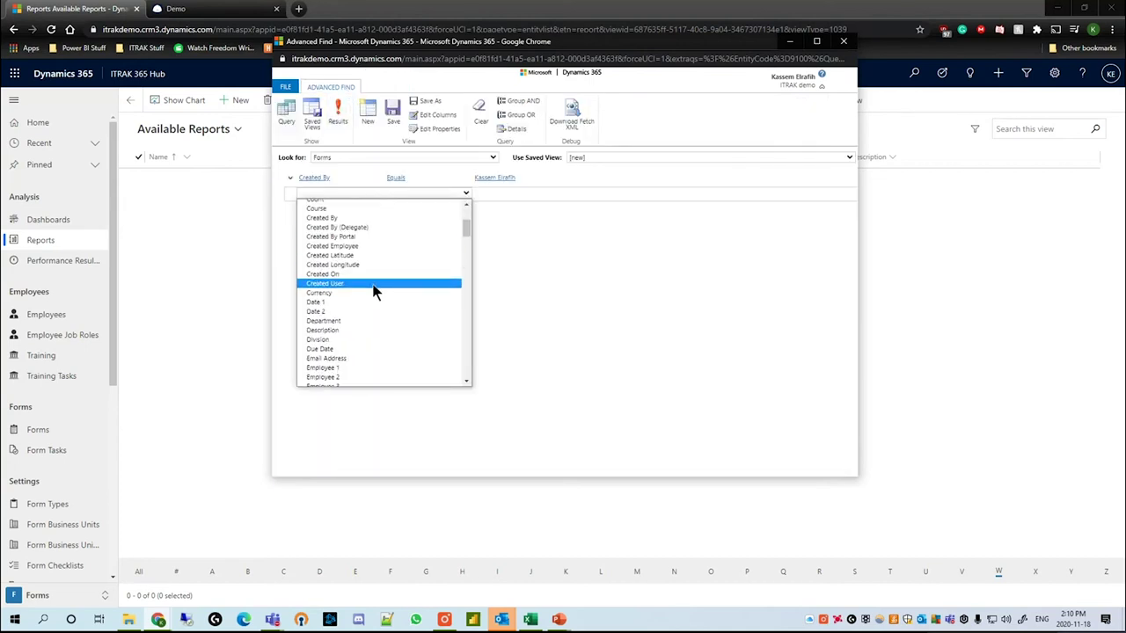
left_click(370, 277)
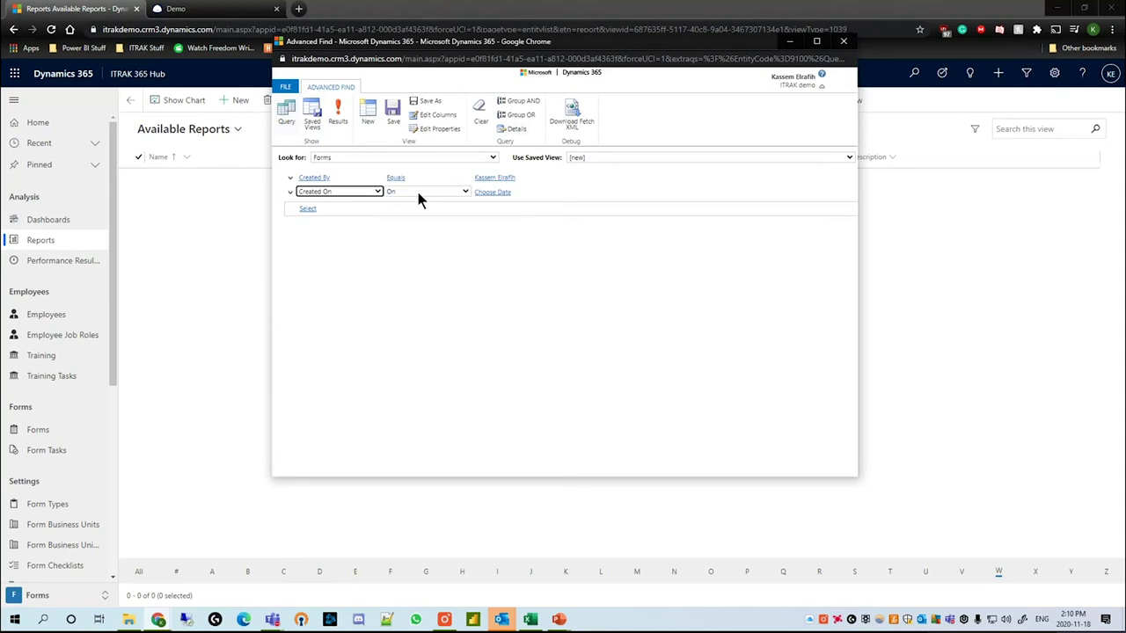
left_click(418, 192)
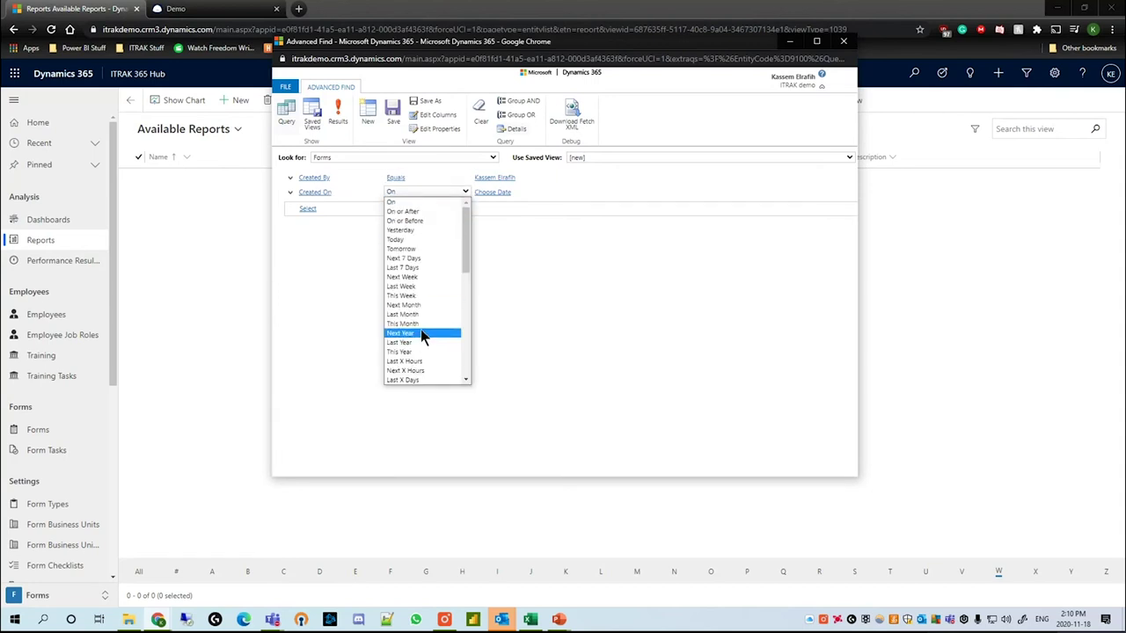
left_click(428, 352)
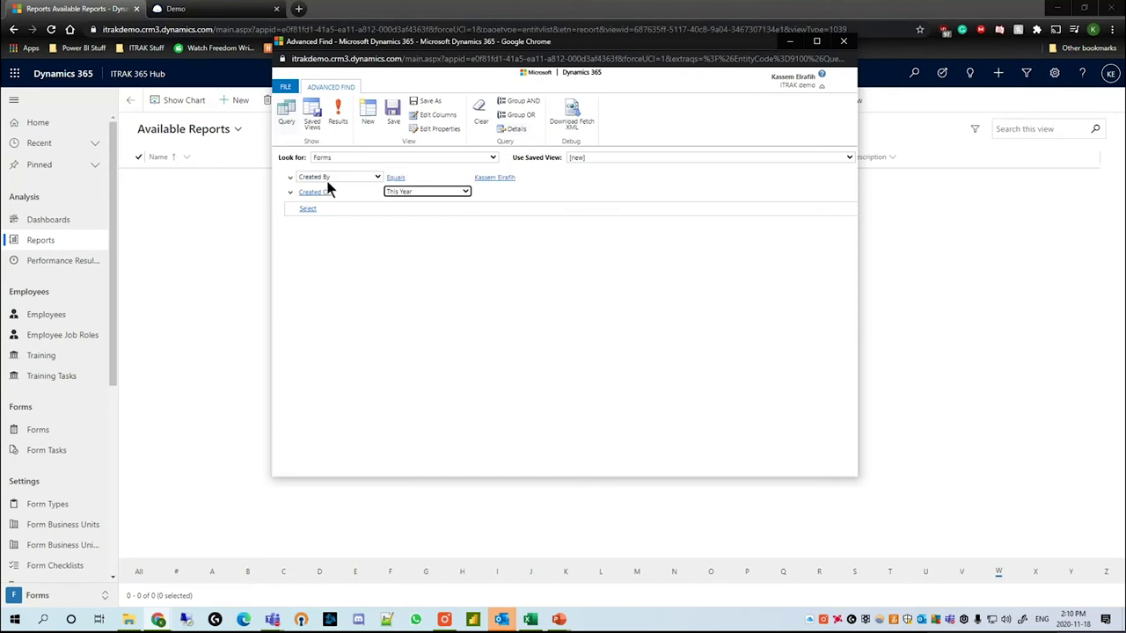
left_click(429, 191)
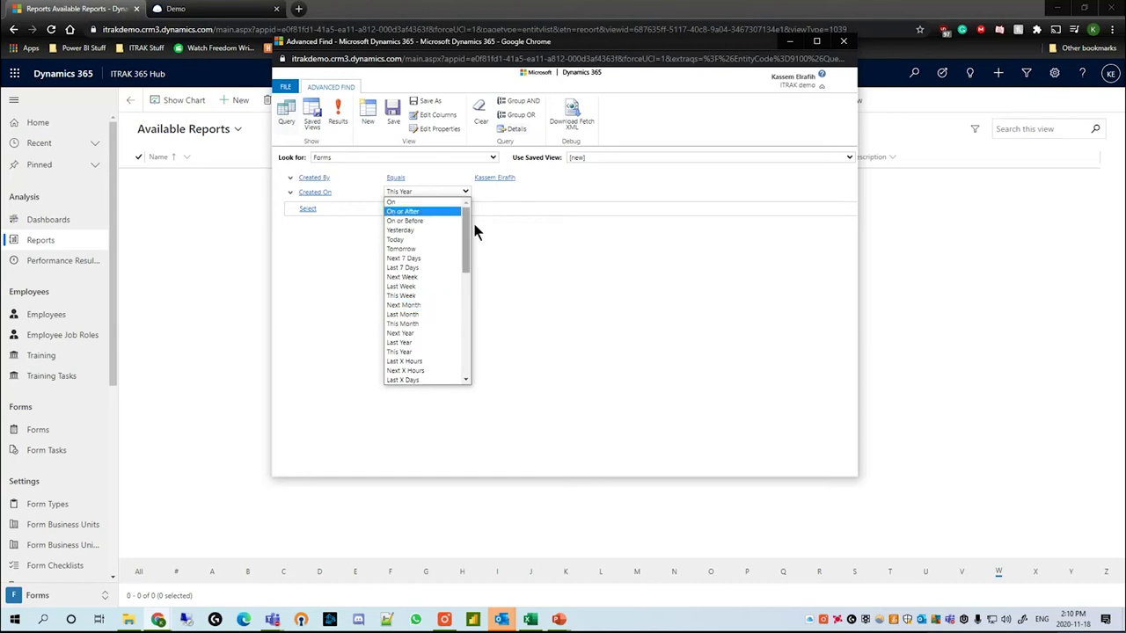
left_click(541, 301)
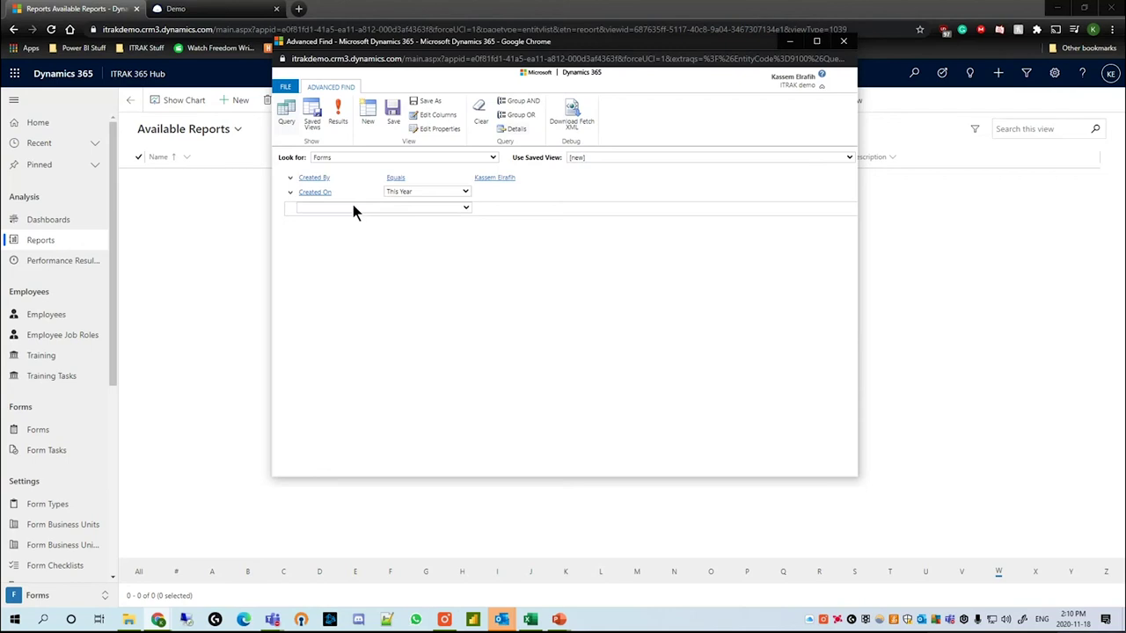
left_click(340, 118)
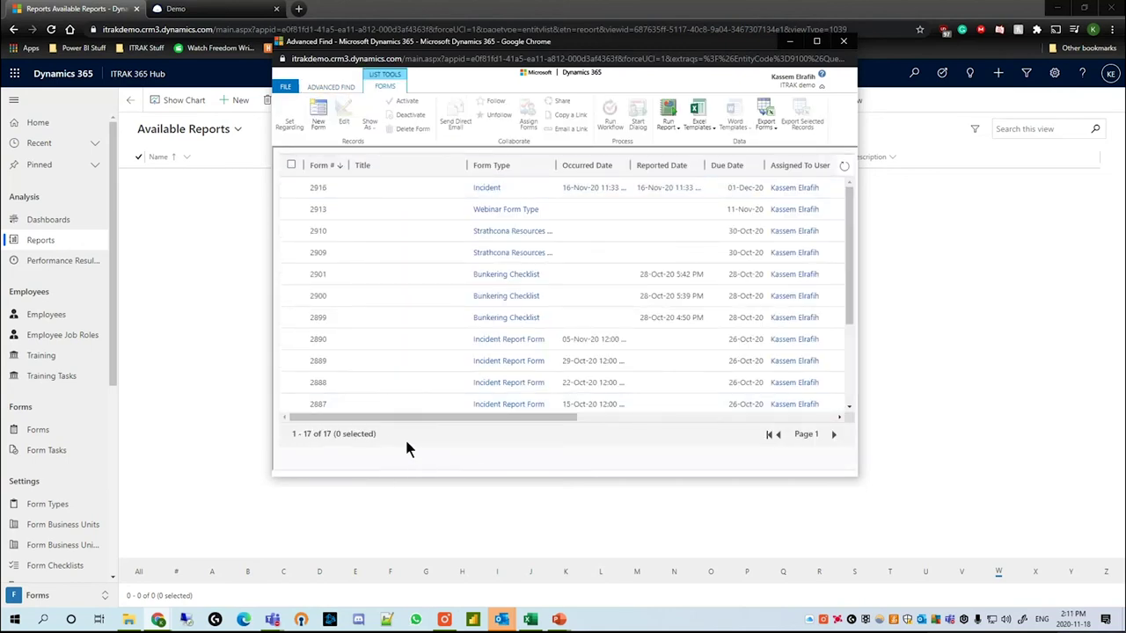
left_click(343, 89)
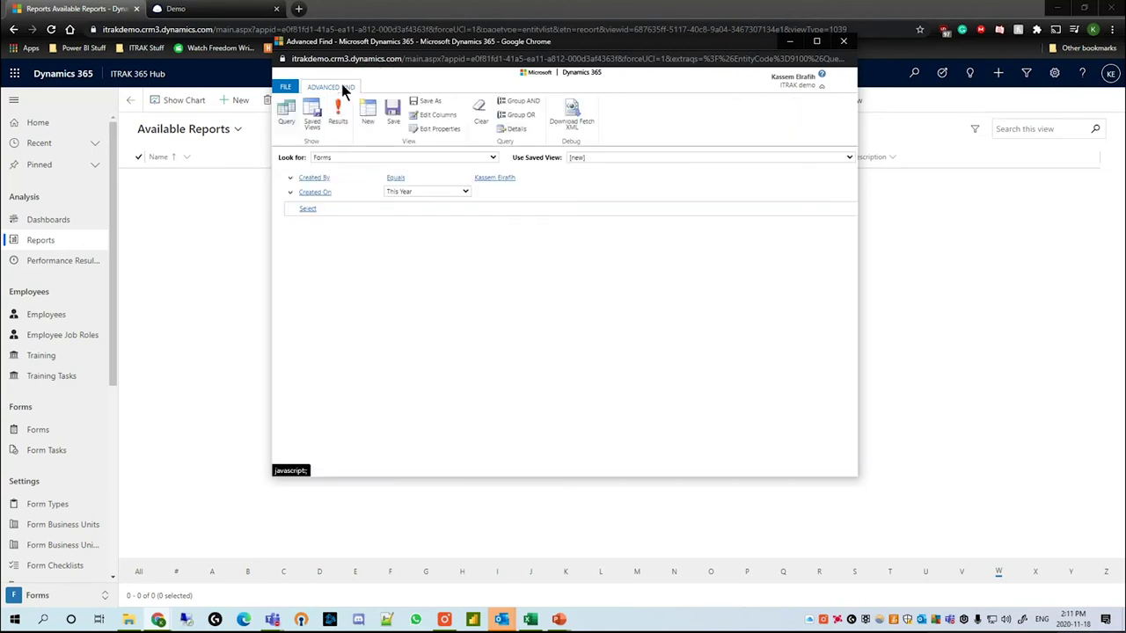
Select the Created By and Created On condition rows and group them with Group OR
left_click(290, 177)
left_click(292, 179)
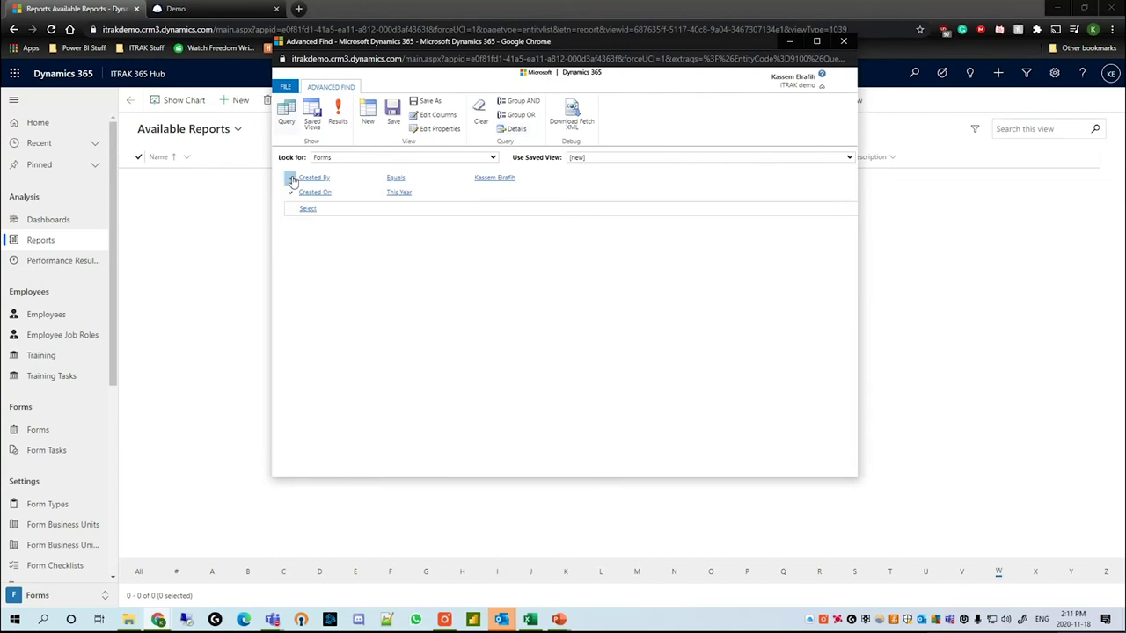
left_click(292, 179)
left_click(314, 191)
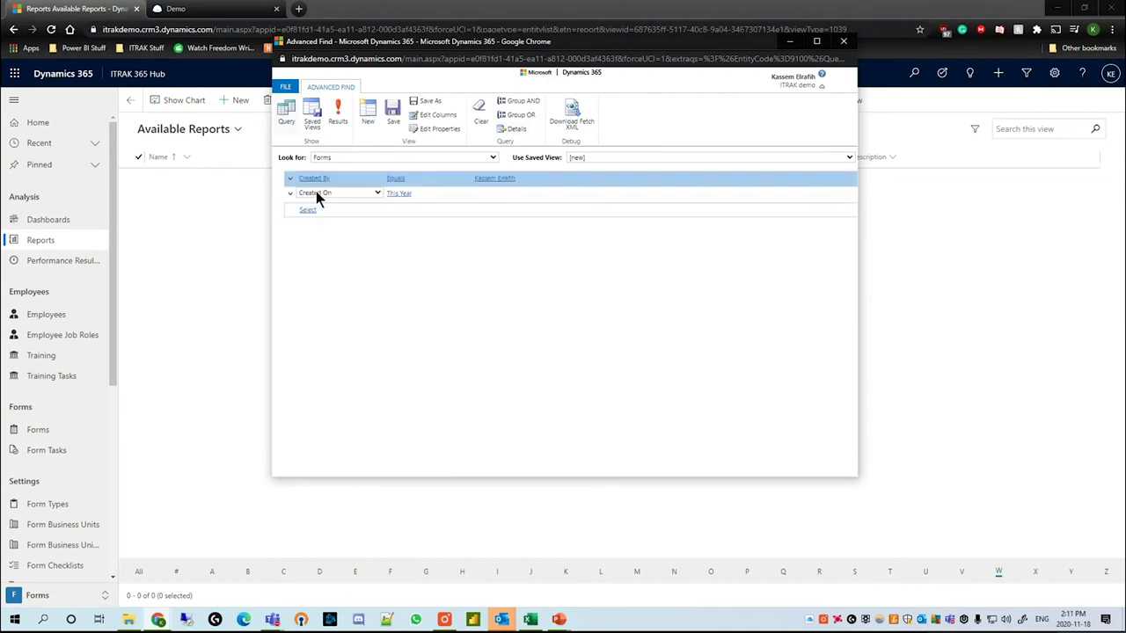
left_click(291, 194)
left_click(313, 206)
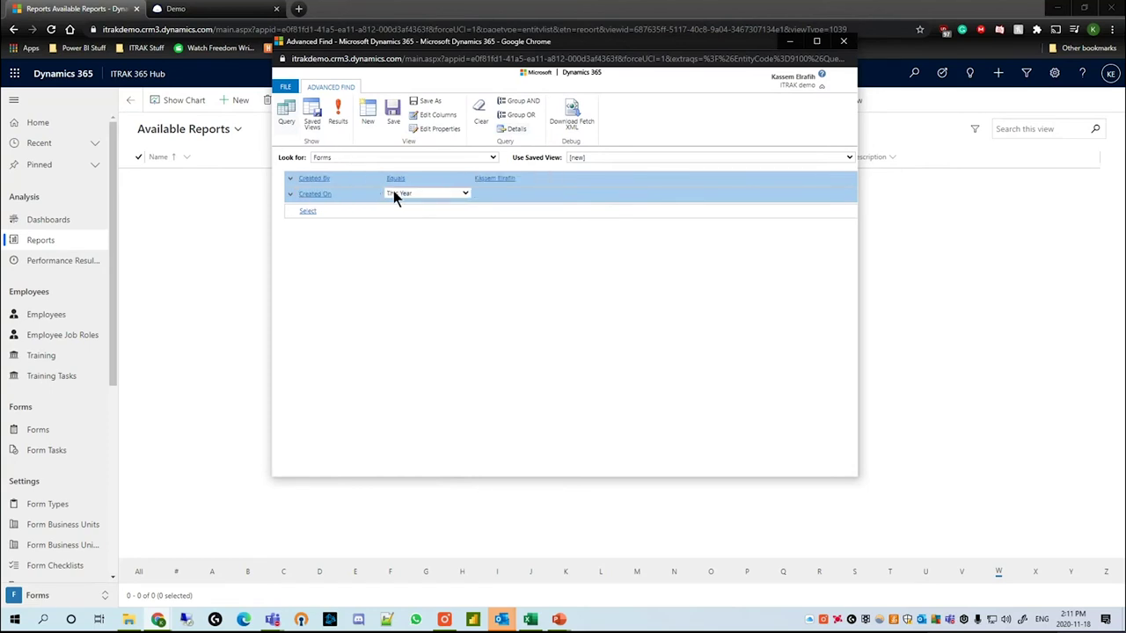
left_click(532, 114)
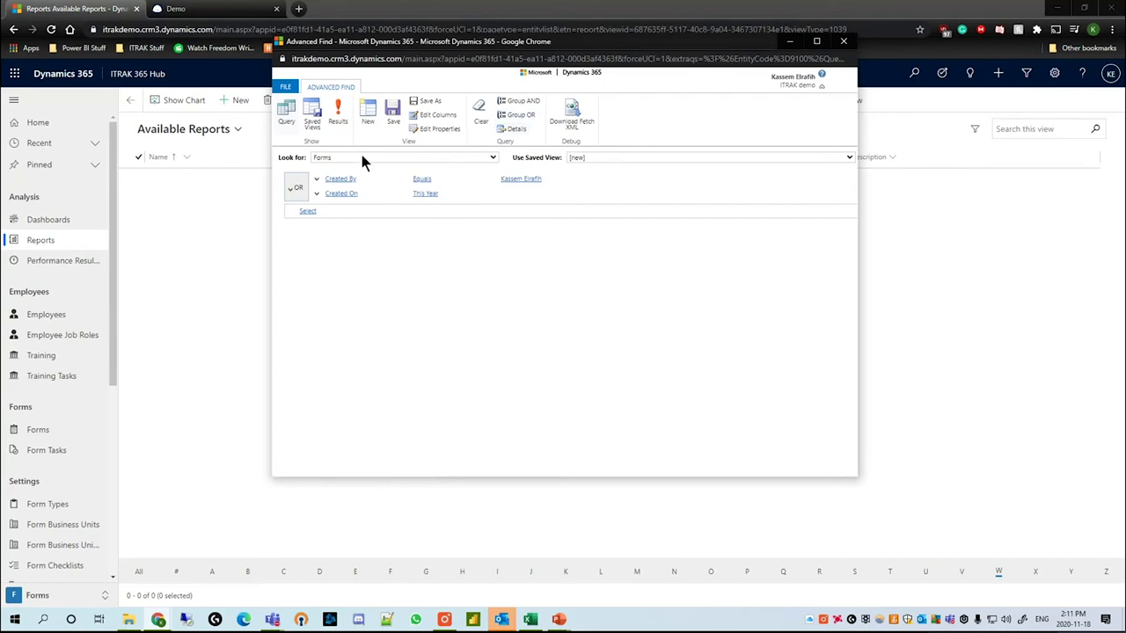
left_click(339, 116)
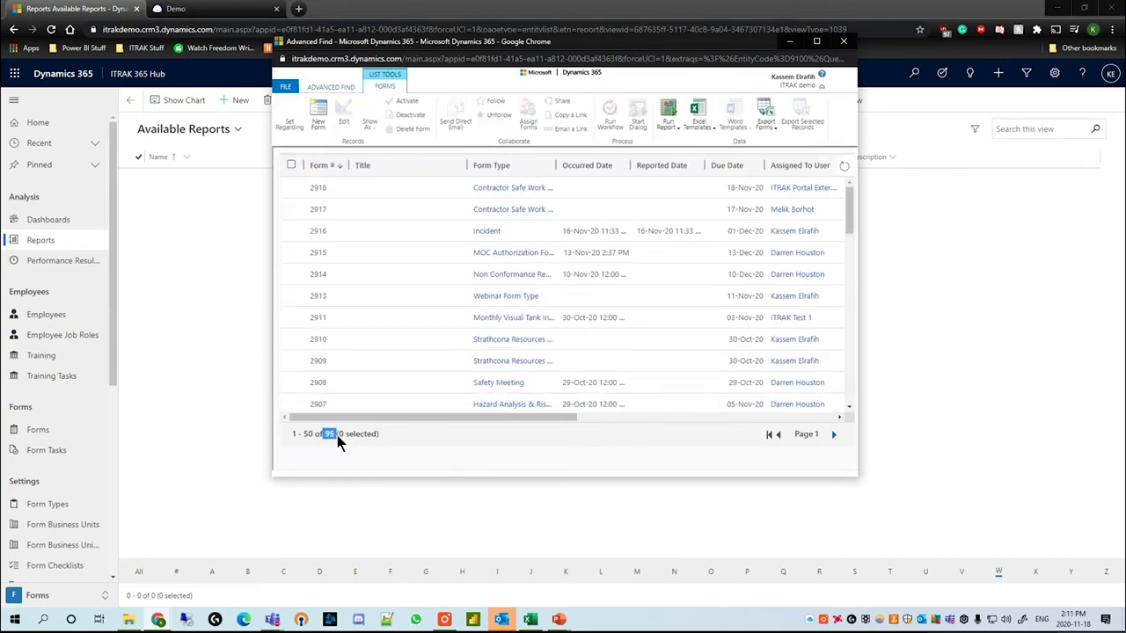
left_click_drag(538, 419, 827, 419)
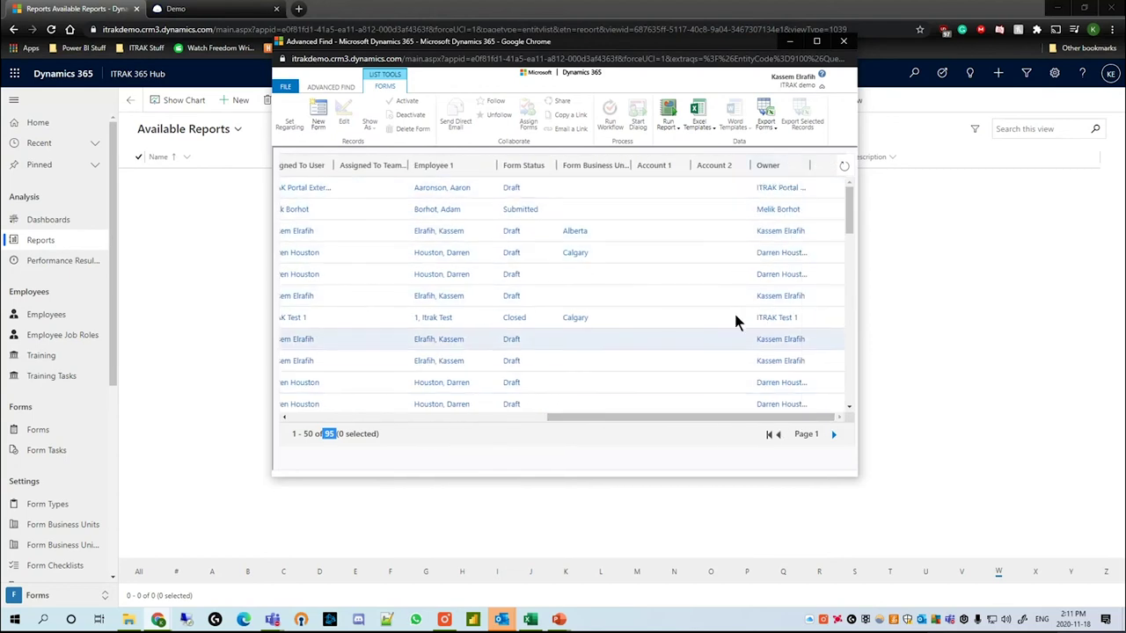
left_click_drag(704, 420, 410, 419)
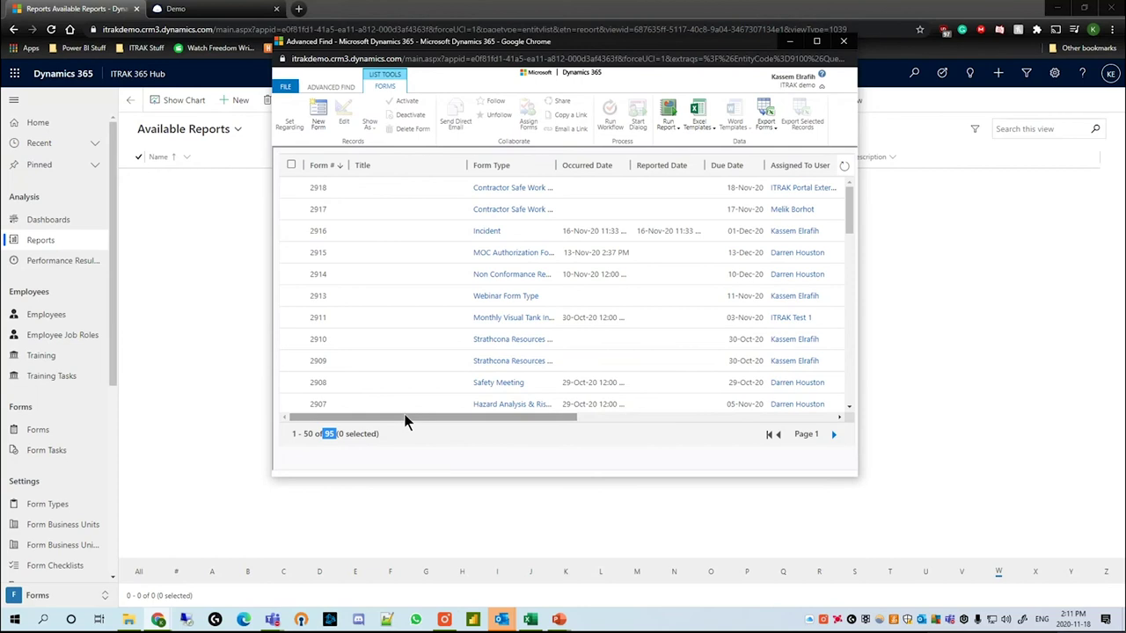
left_click(342, 90)
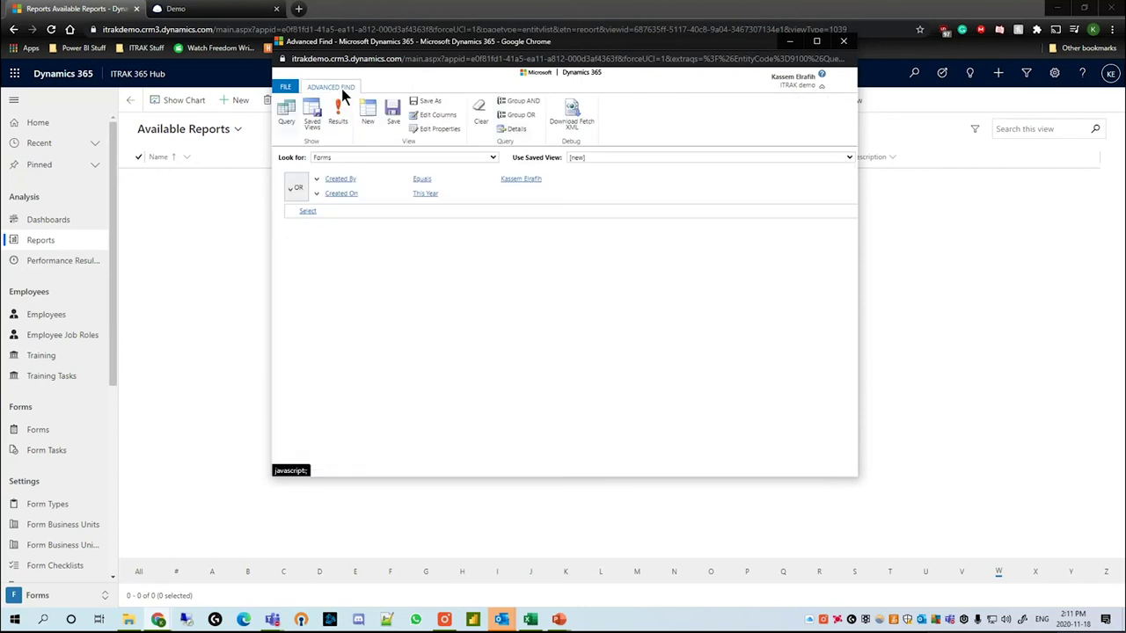
Ungroup the OR group after cancelling an attempted delete of it
left_click(519, 180)
left_click(581, 304)
left_click(287, 190)
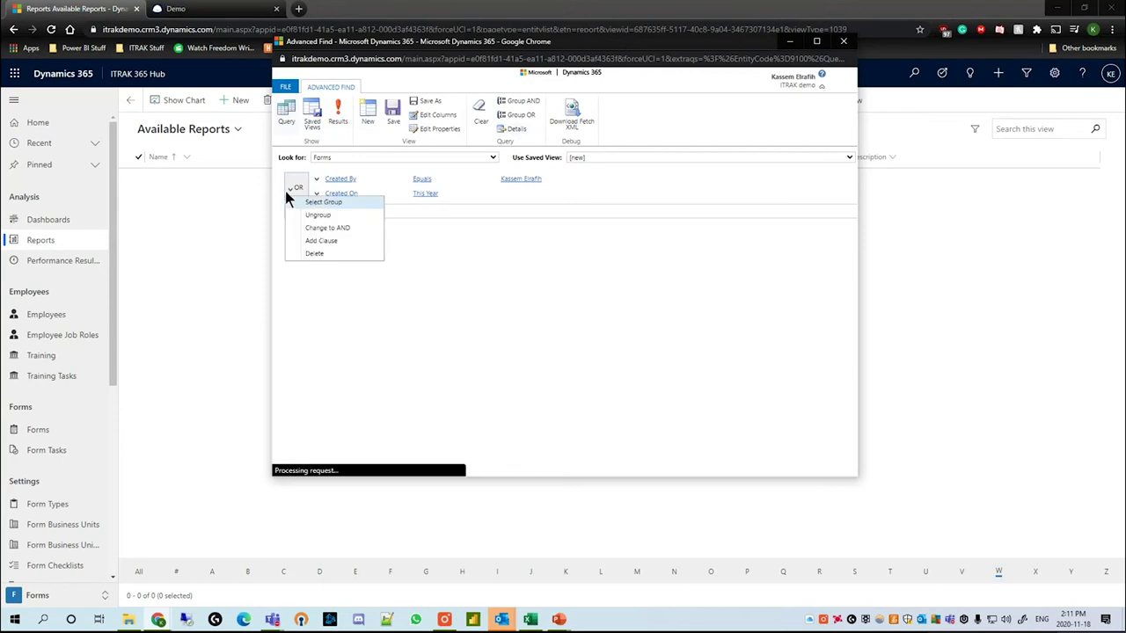
left_click(333, 255)
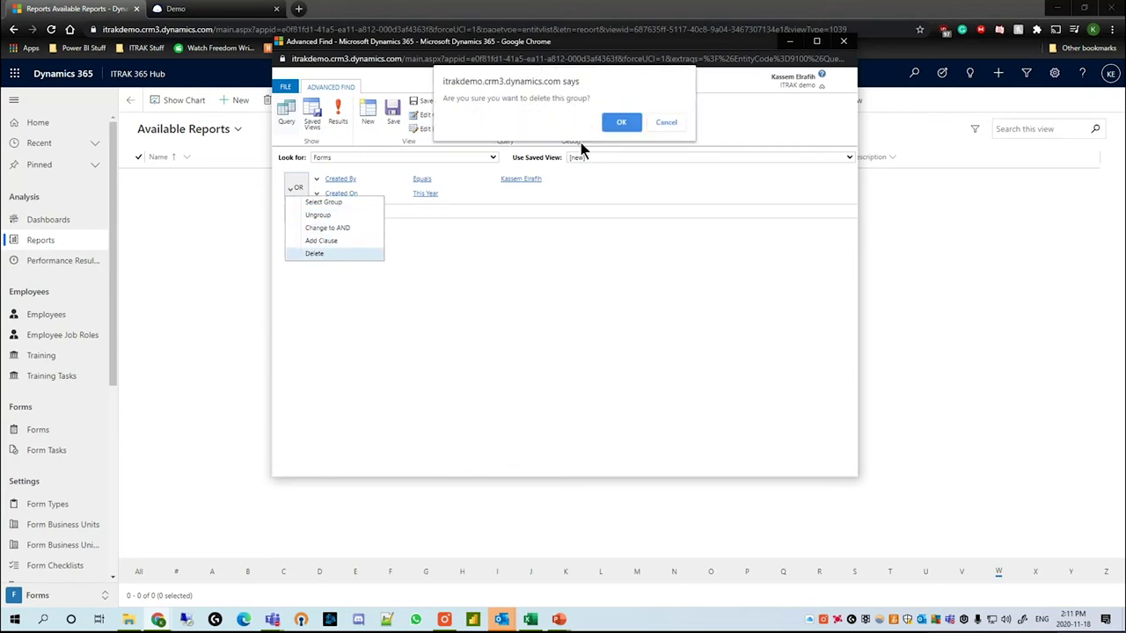
left_click(680, 118)
left_click(288, 190)
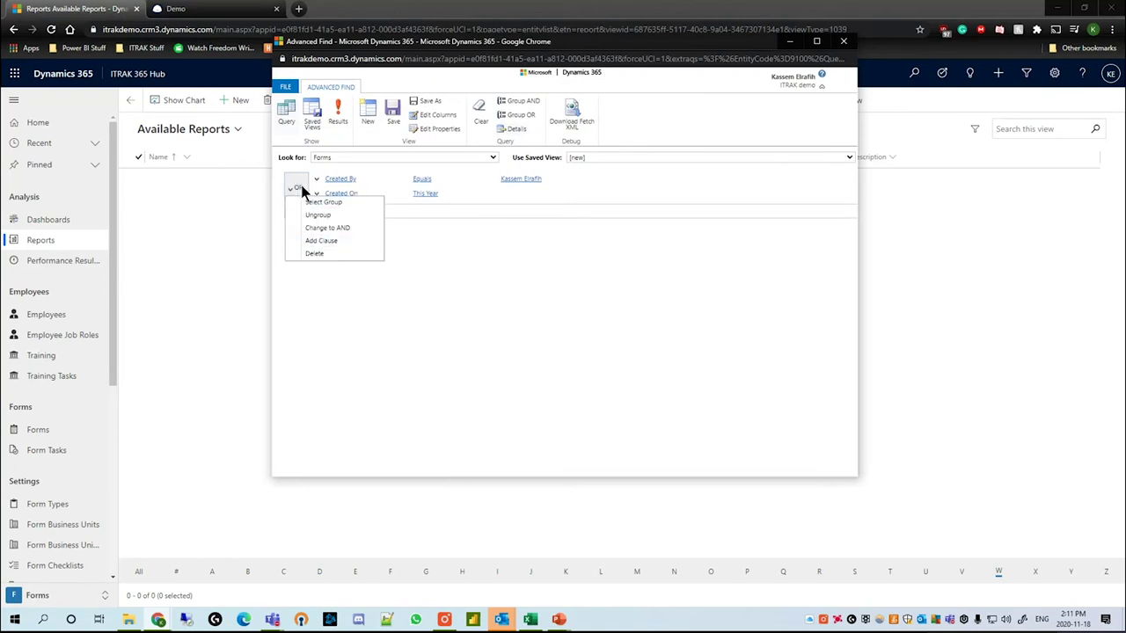
left_click(312, 216)
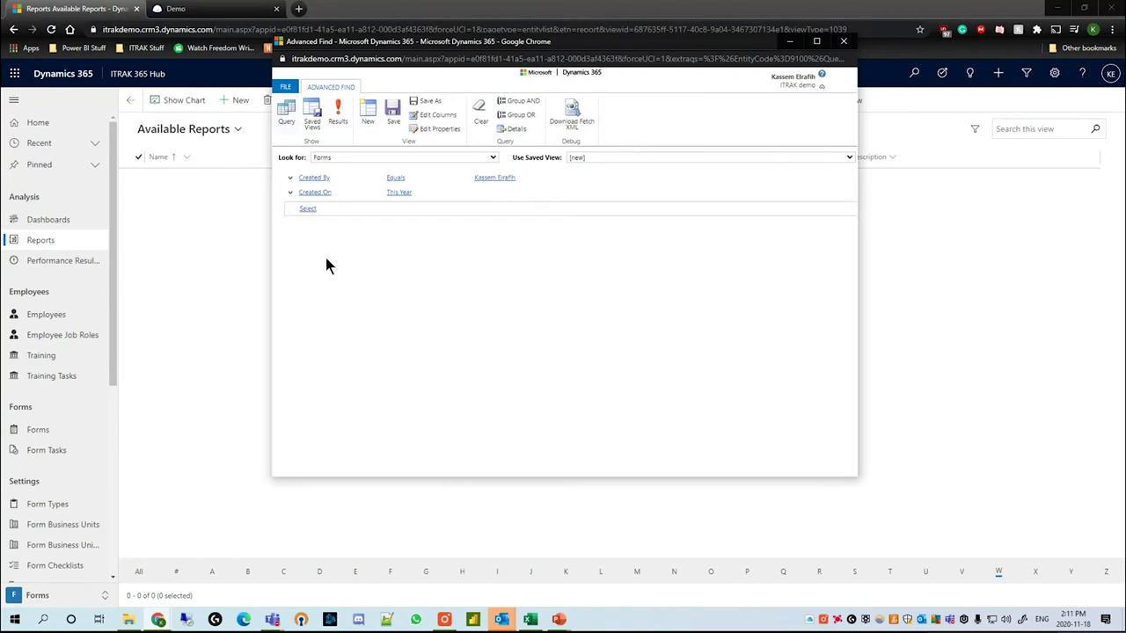
Select the Created By and Created On condition rows again
left_click(290, 180)
left_click(303, 195)
left_click(305, 196)
left_click(321, 210)
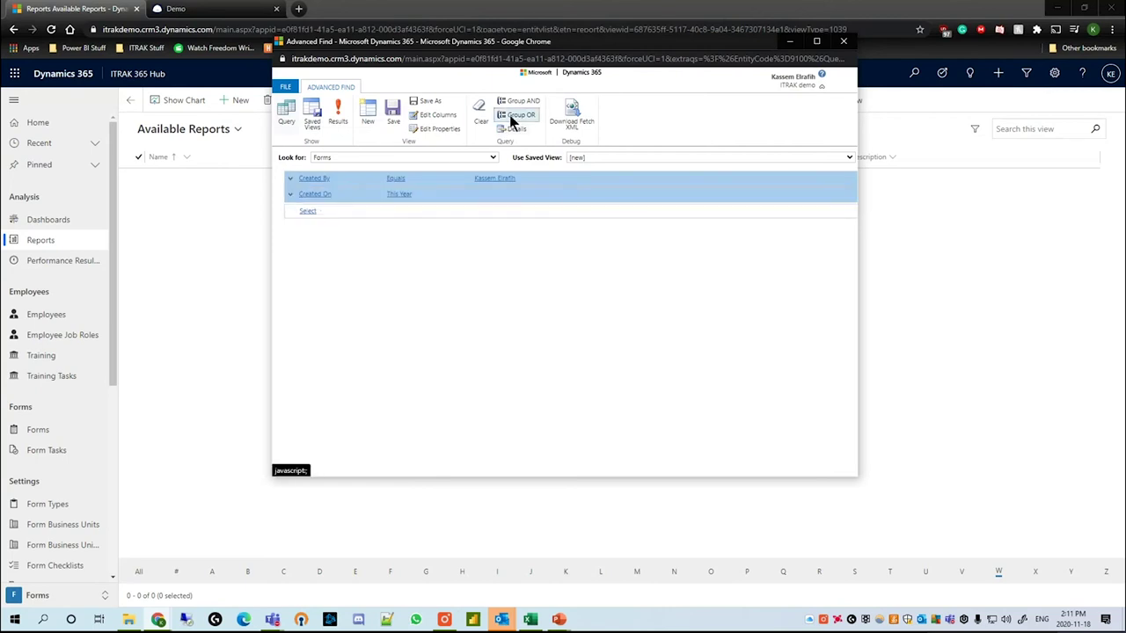
Regroup Created By and Created On under OR and add an Account 1 condition below
left_click(515, 115)
left_click(308, 211)
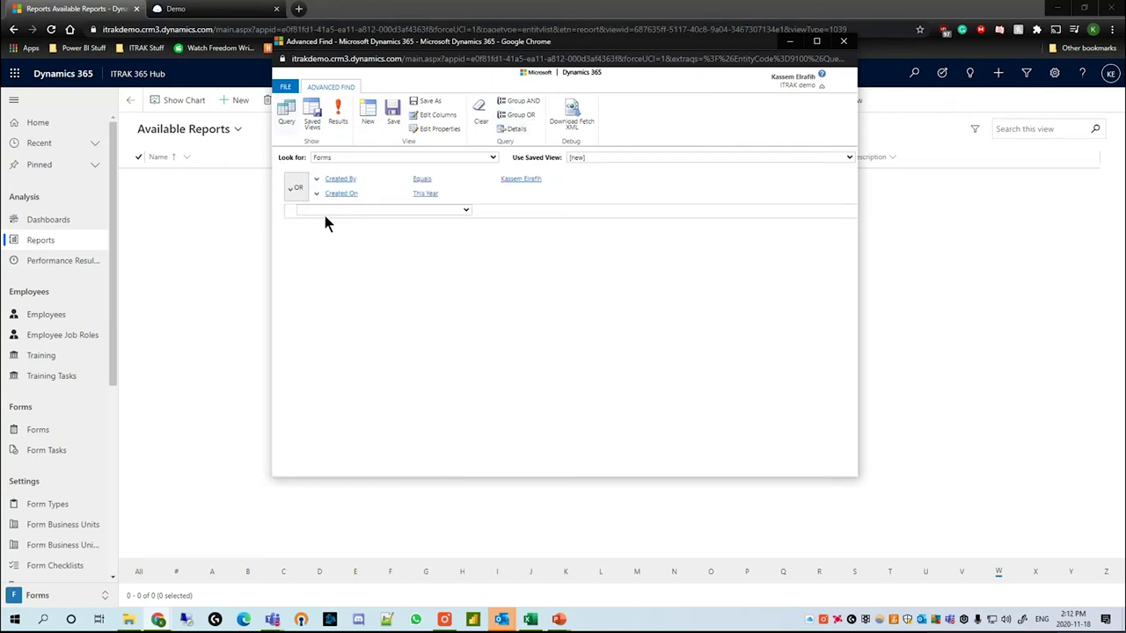
left_click(318, 210)
left_click(344, 227)
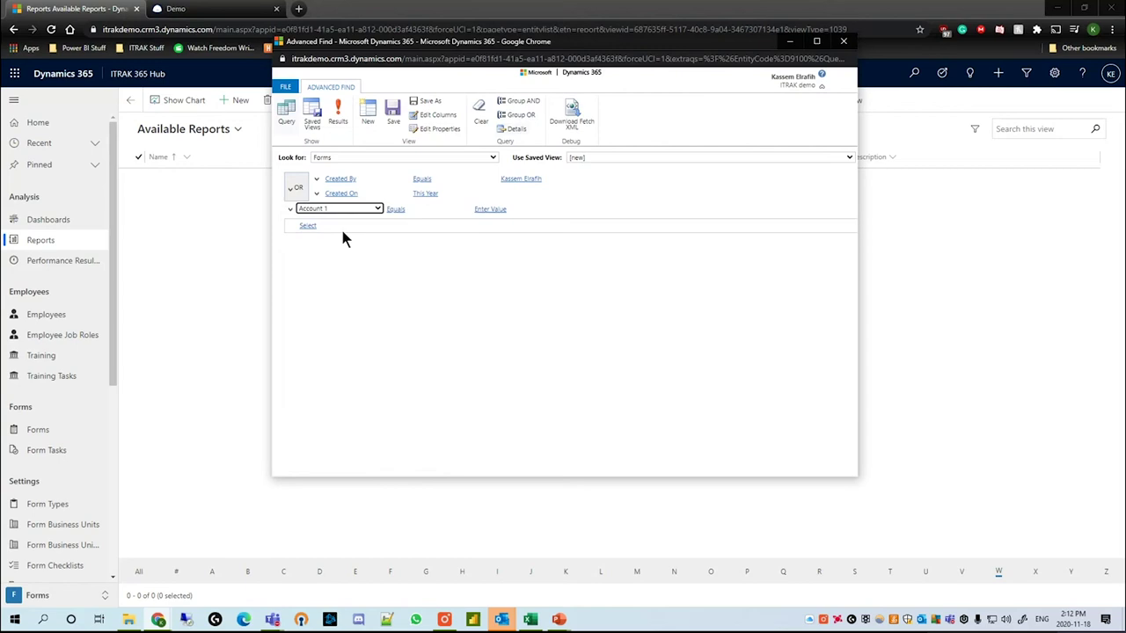
Group Account 1 with the OR group under AND, then remove the AND grouping
left_click(291, 188)
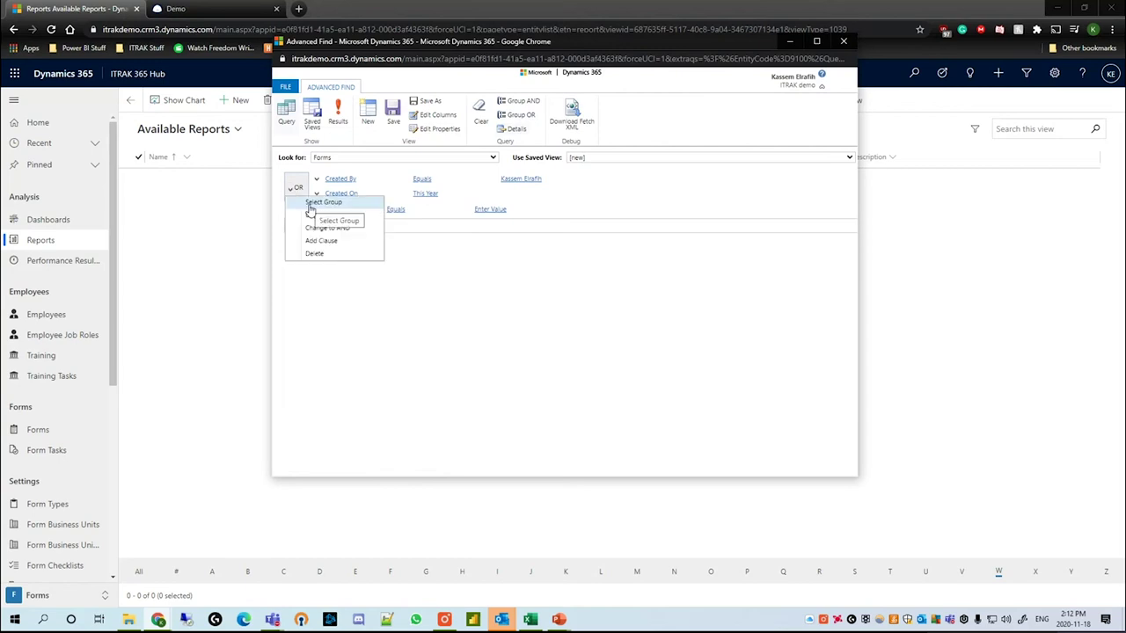
left_click(290, 209)
left_click(291, 209)
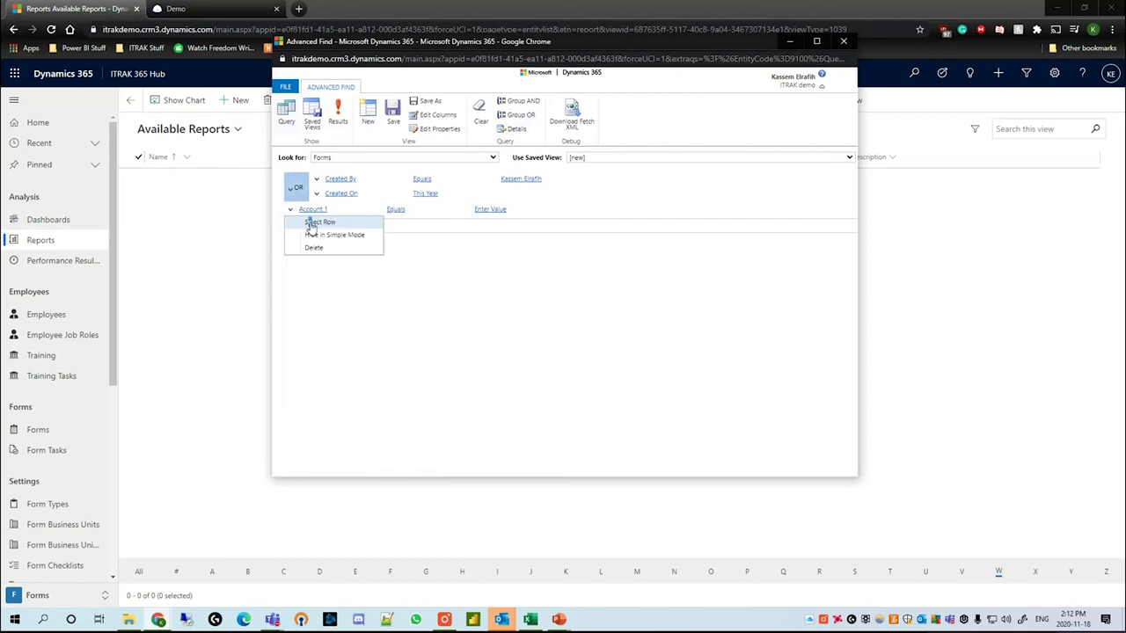
left_click(313, 221)
left_click(518, 101)
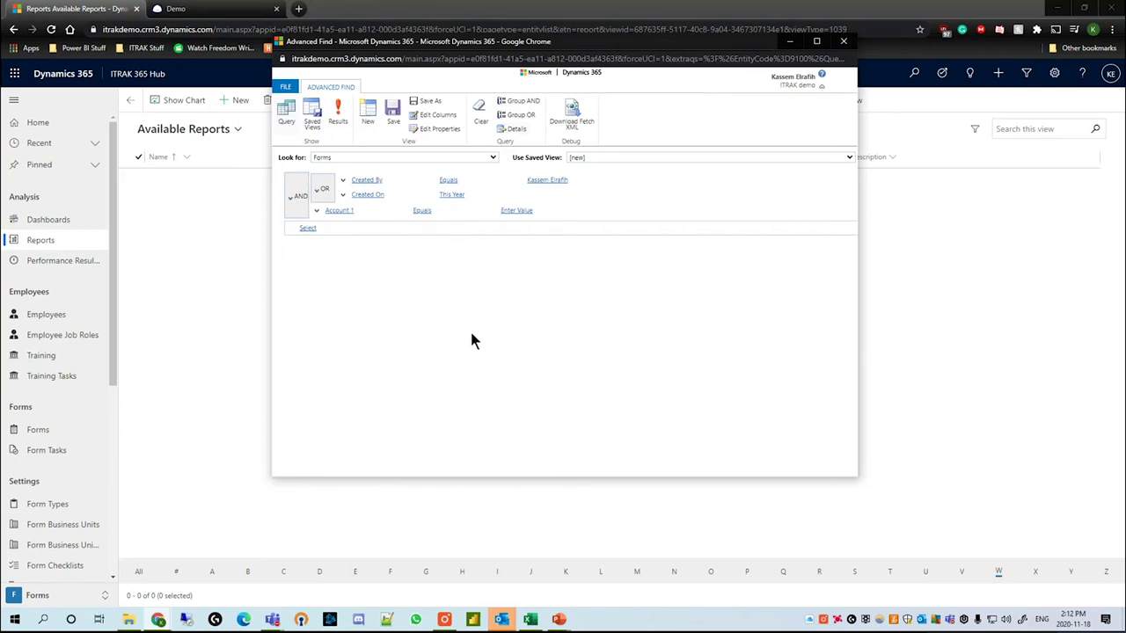
left_click(290, 201)
left_click(312, 223)
Delete the Account 1 condition and start a new empty condition below the OR group
left_click(291, 209)
left_click(325, 248)
left_click(621, 123)
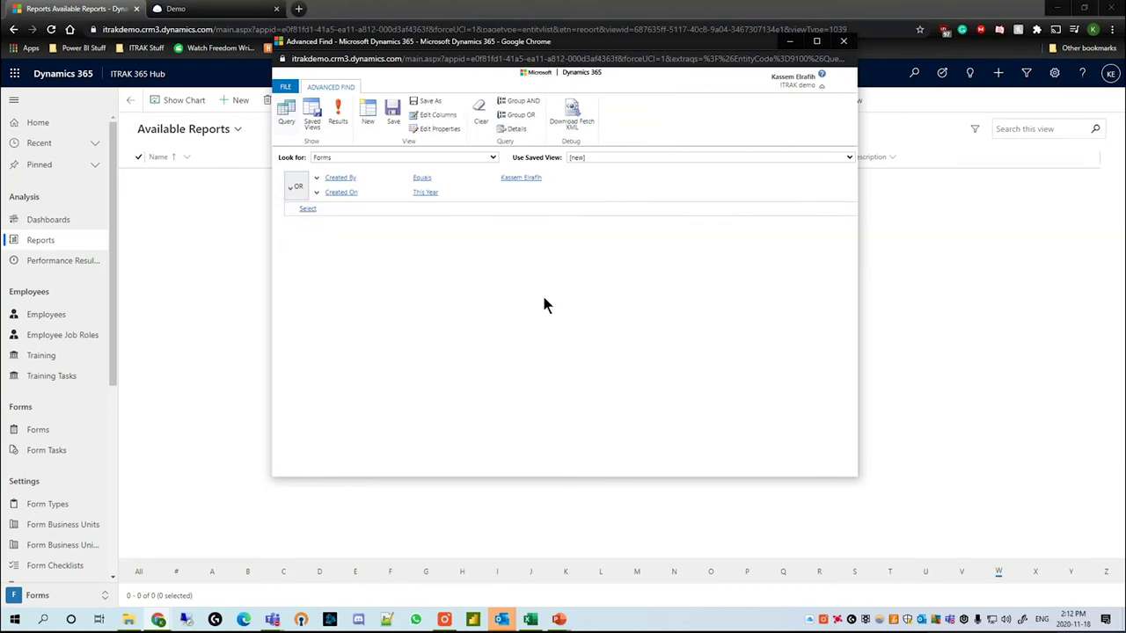
left_click(370, 209)
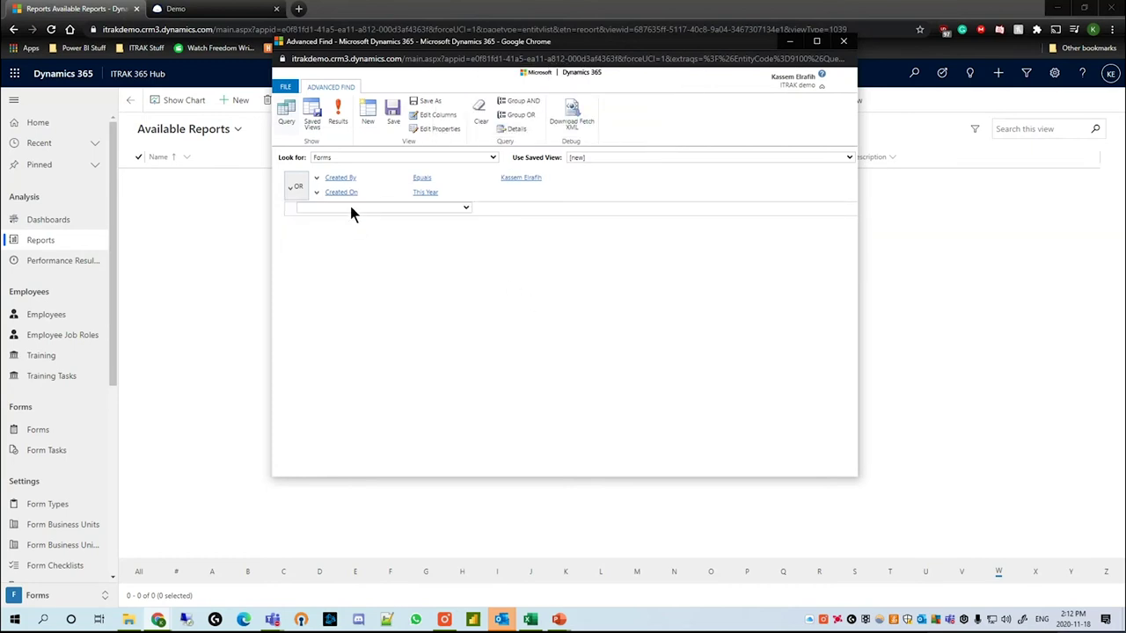
left_click(366, 217)
scroll(371, 262, "down", 3)
Pick Form Cause Analysis Items (Form) from the Related fields and run the query, returning 7 forms
scroll(370, 282, "down", 10)
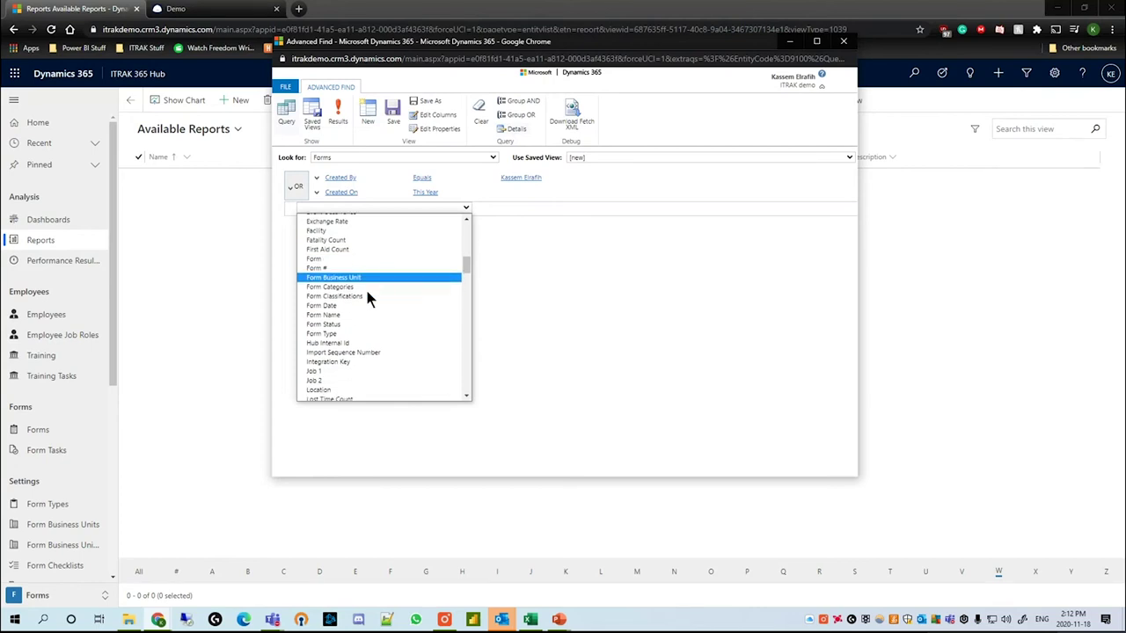
scroll(368, 295, "down", 3)
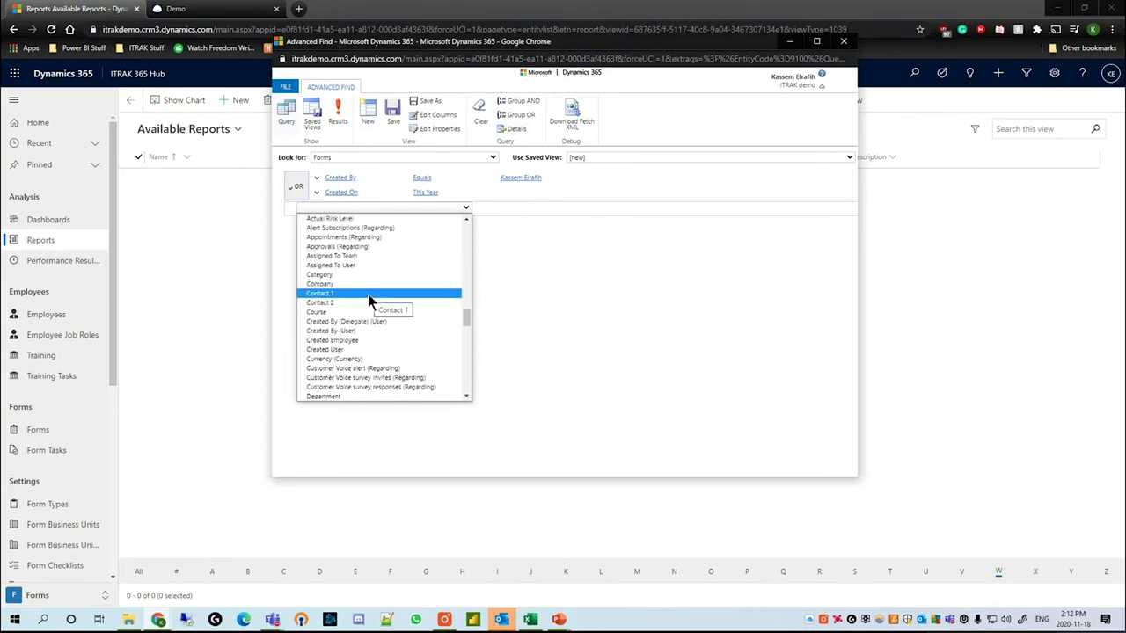
scroll(368, 299, "down", 5)
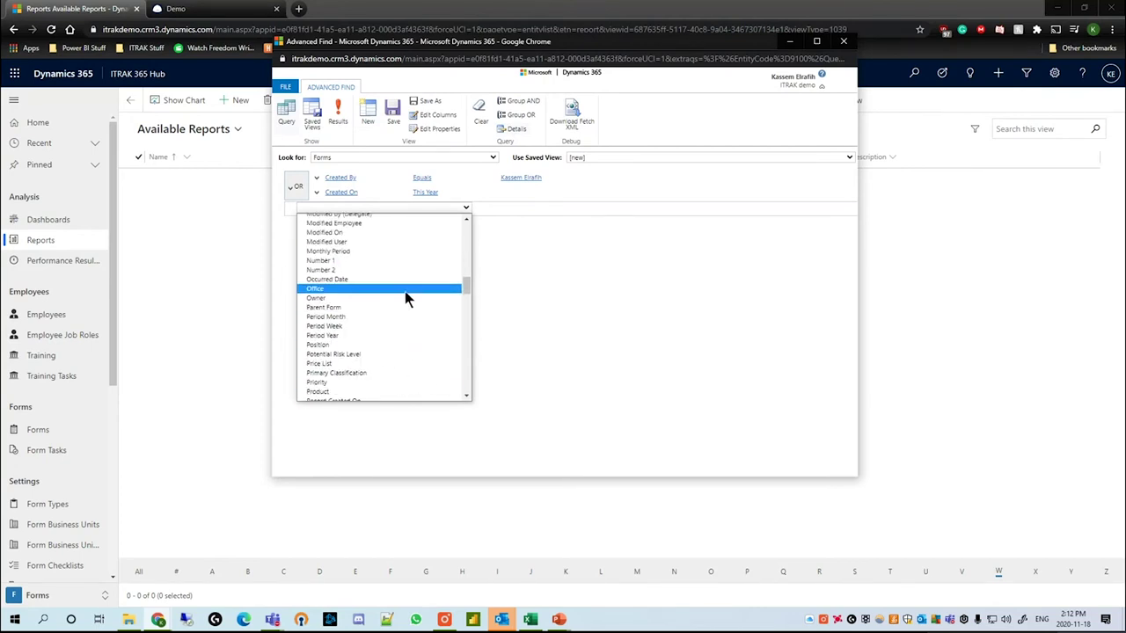
scroll(403, 300, "down", 4)
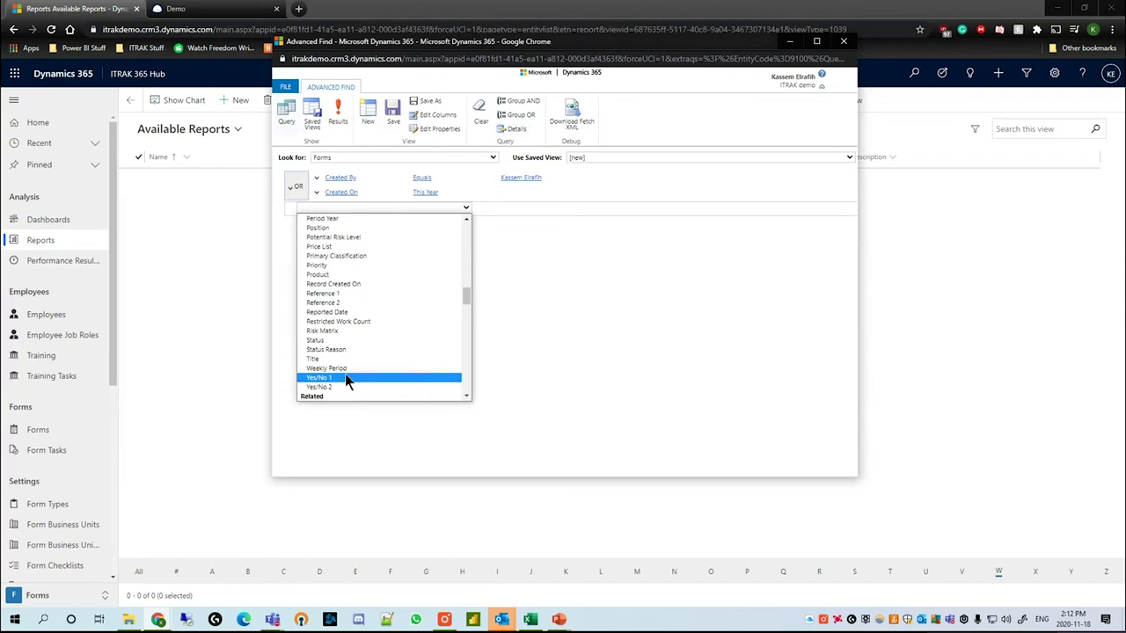
scroll(371, 308, "up", 12)
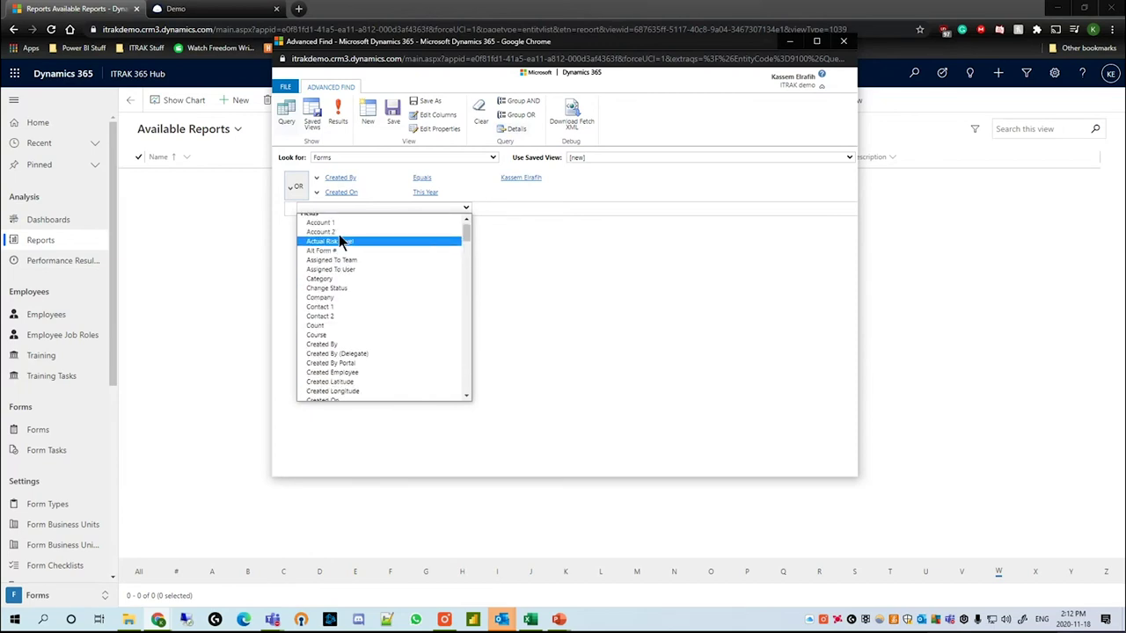
scroll(343, 256, "down", 13)
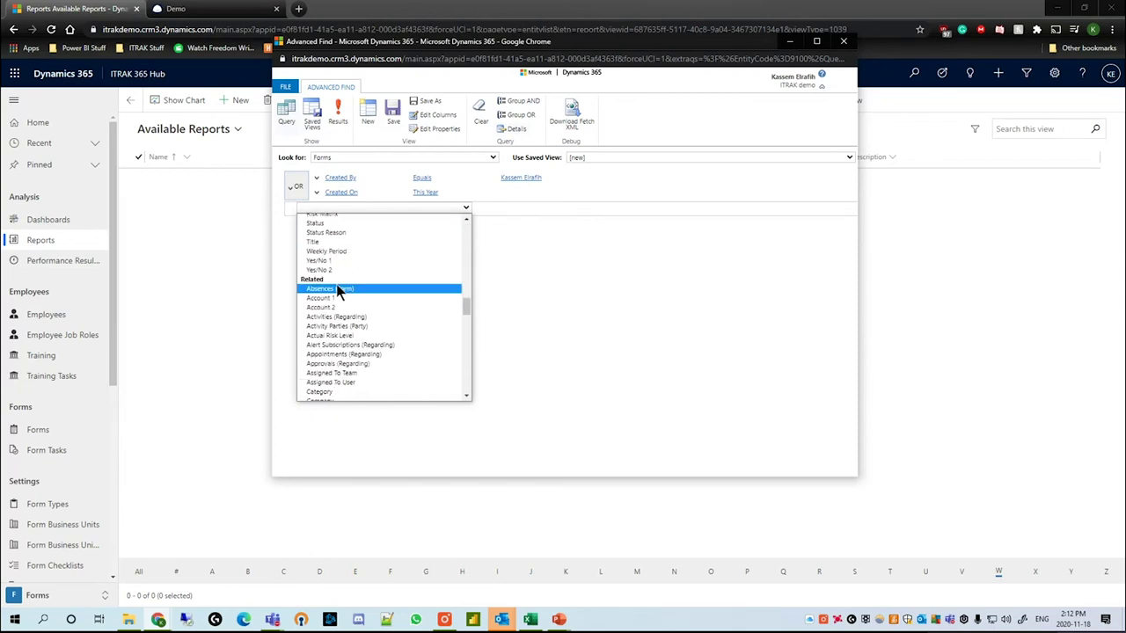
scroll(387, 291, "down", 3)
scroll(401, 291, "up", 3)
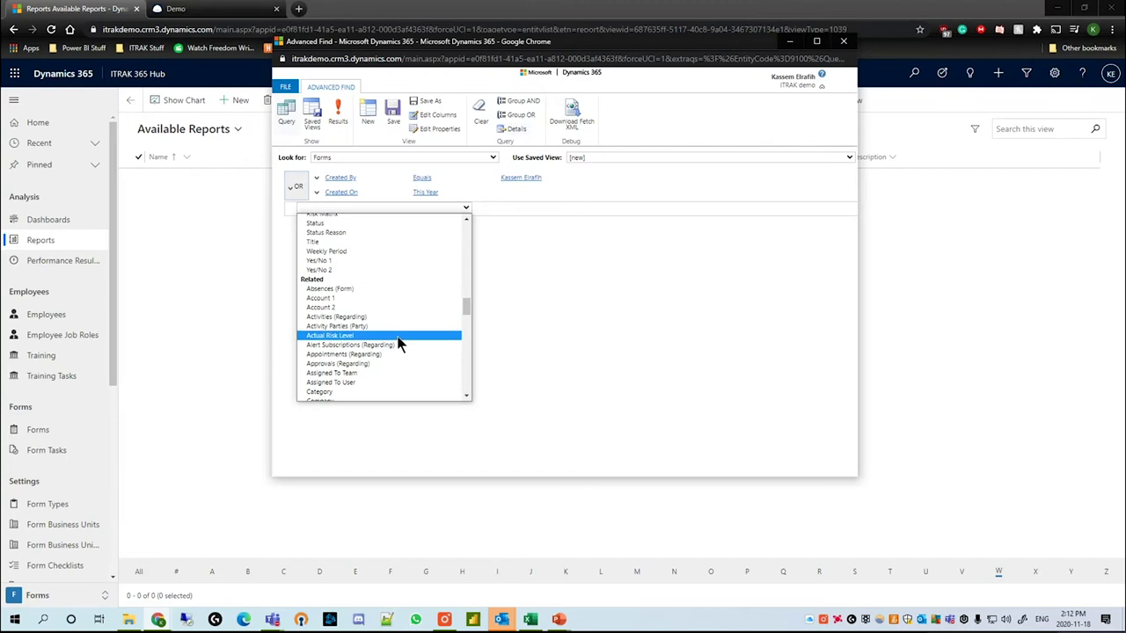
scroll(403, 348, "down", 4)
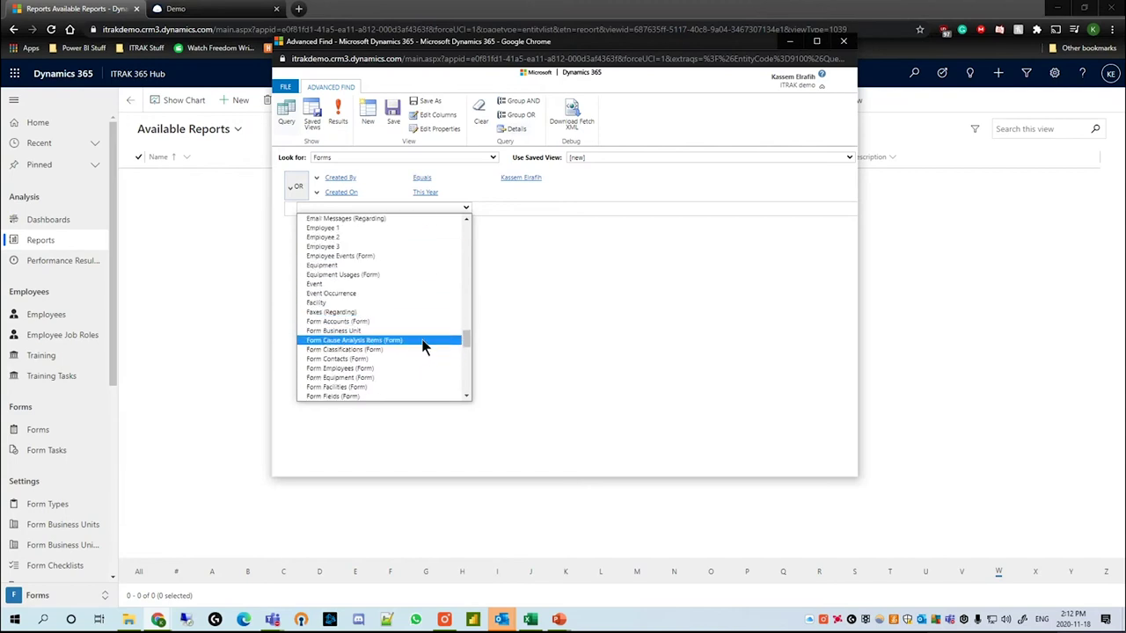
left_click(427, 346)
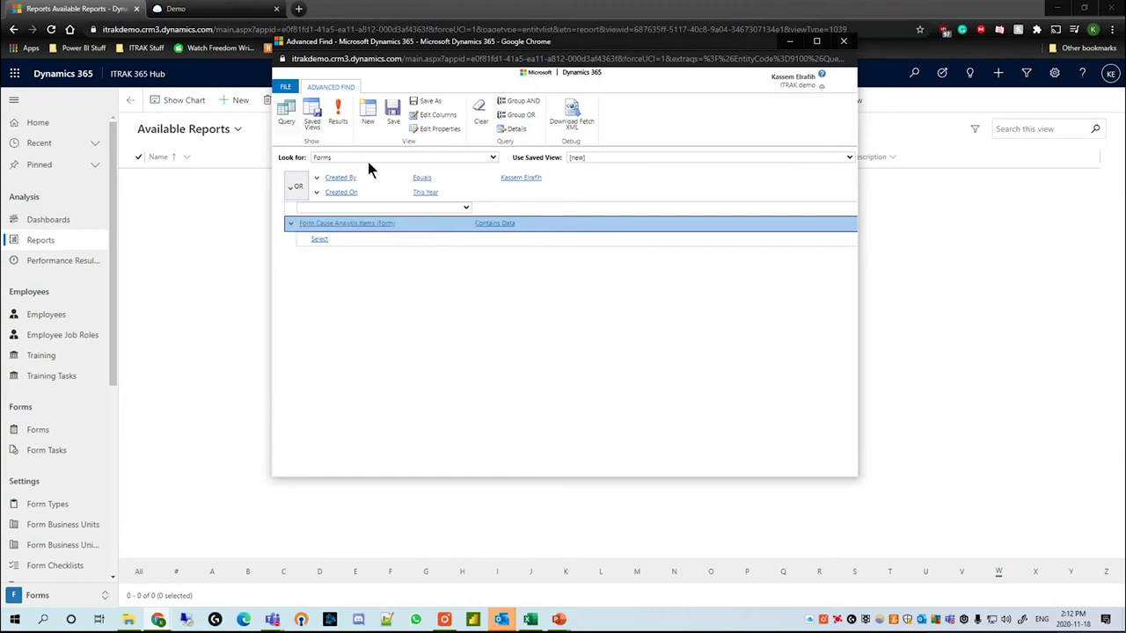
left_click(338, 119)
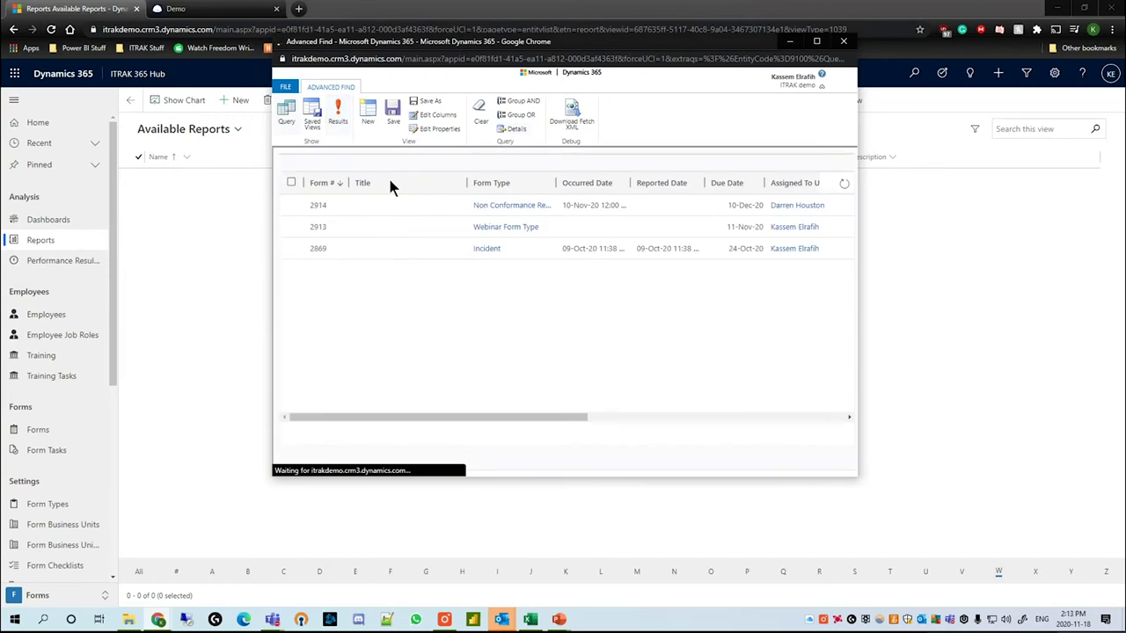
left_click_drag(326, 435, 361, 437)
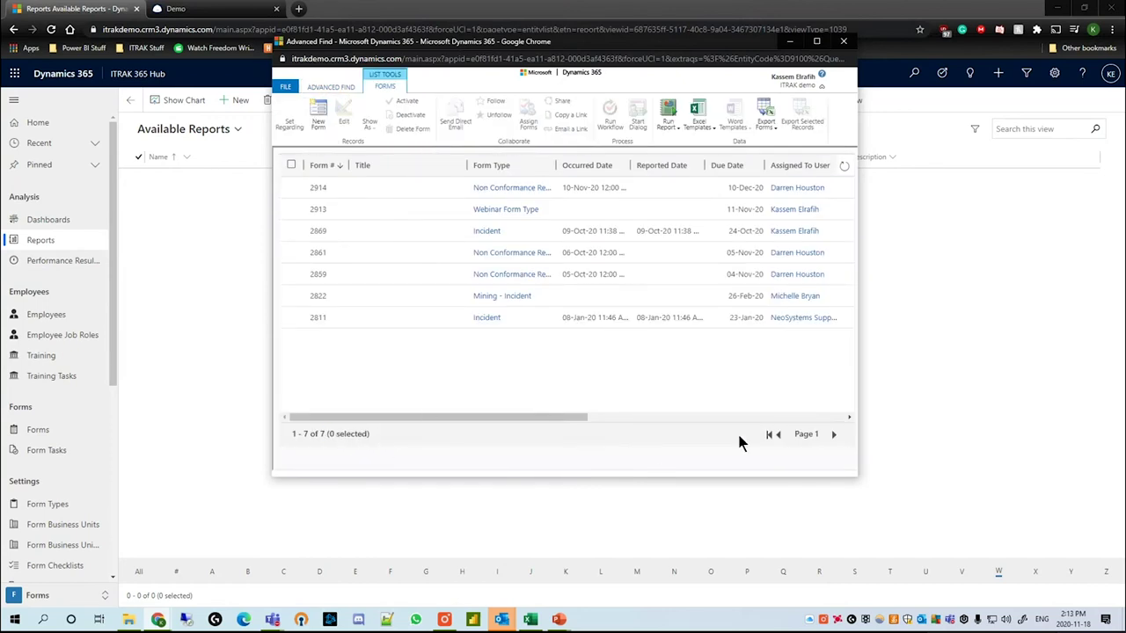
Add a Form Cause Analysis Item Equals 2749 condition and run the query, which returns no forms
left_click(332, 85)
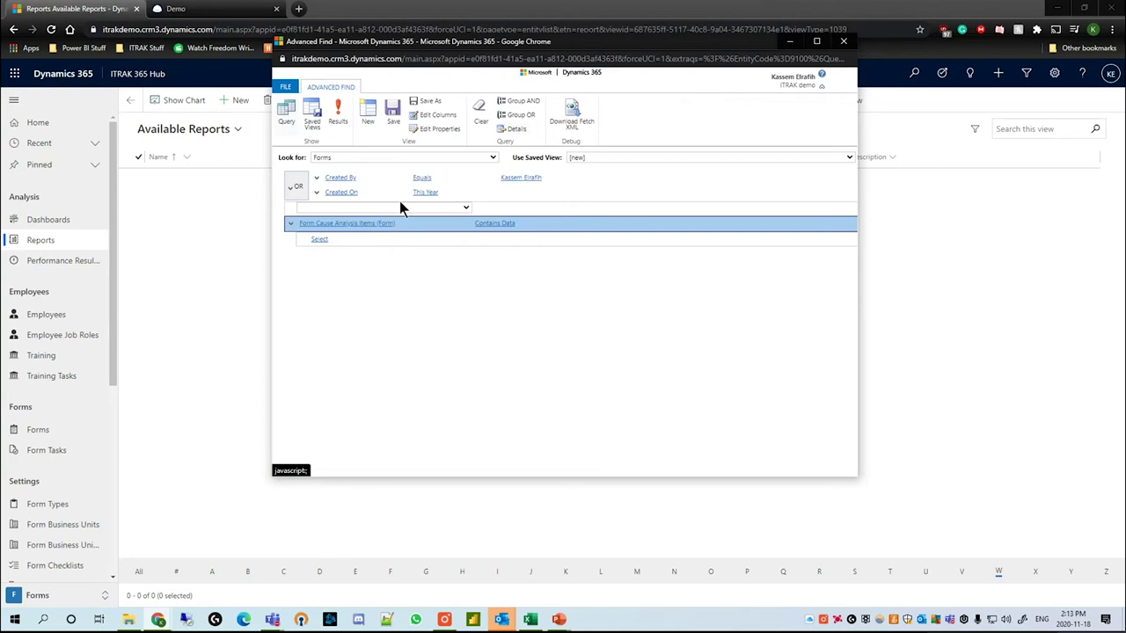
left_click(381, 237)
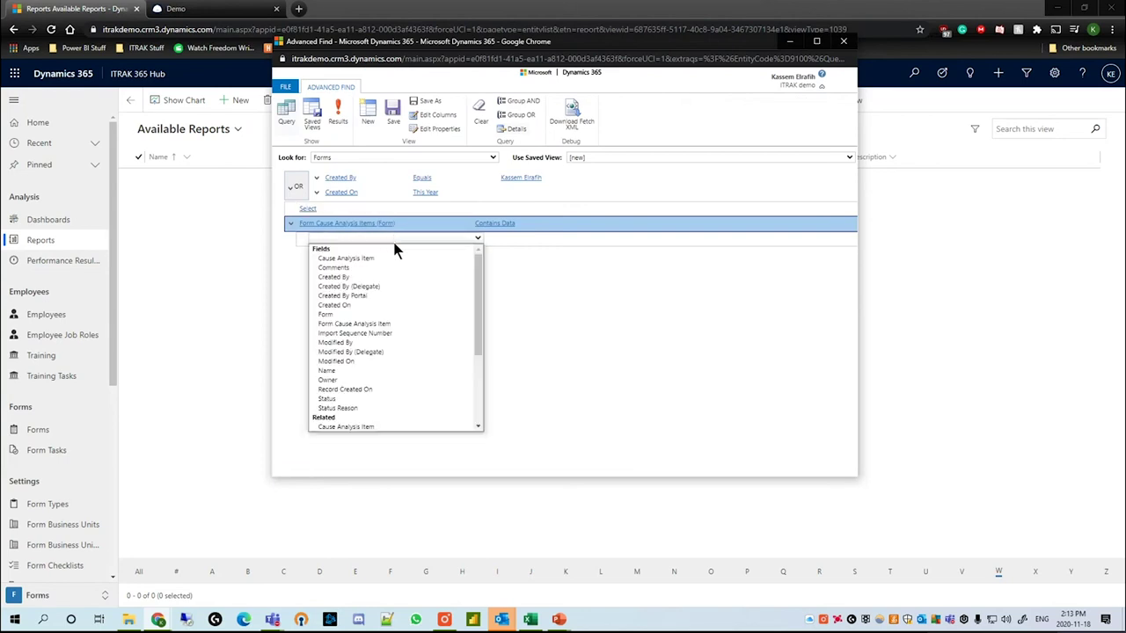
left_click(410, 323)
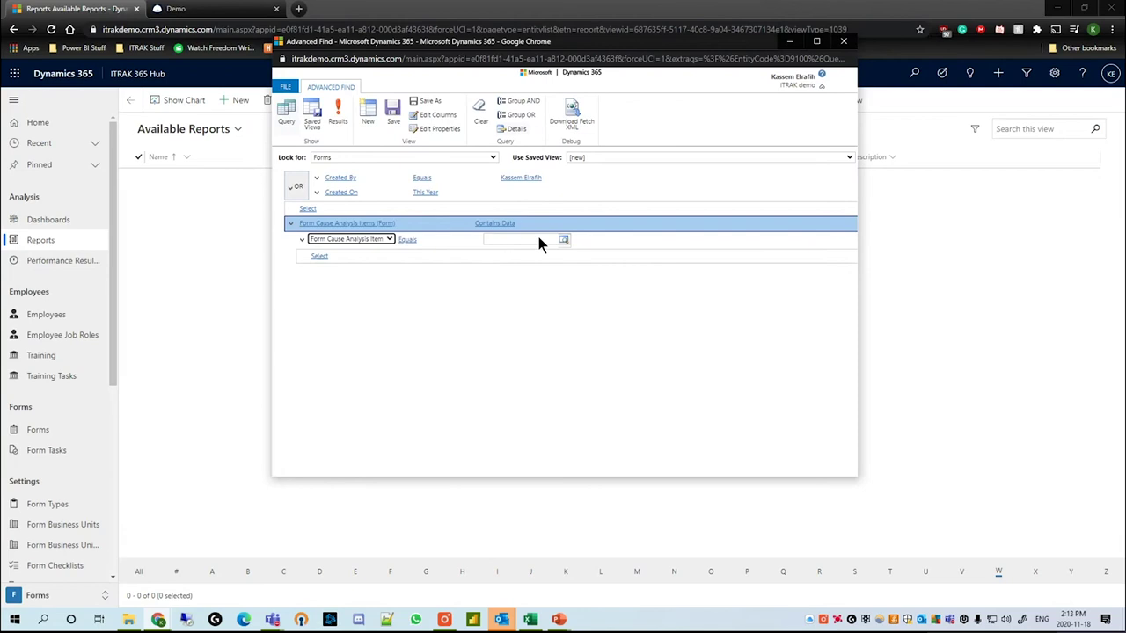
left_click(568, 243)
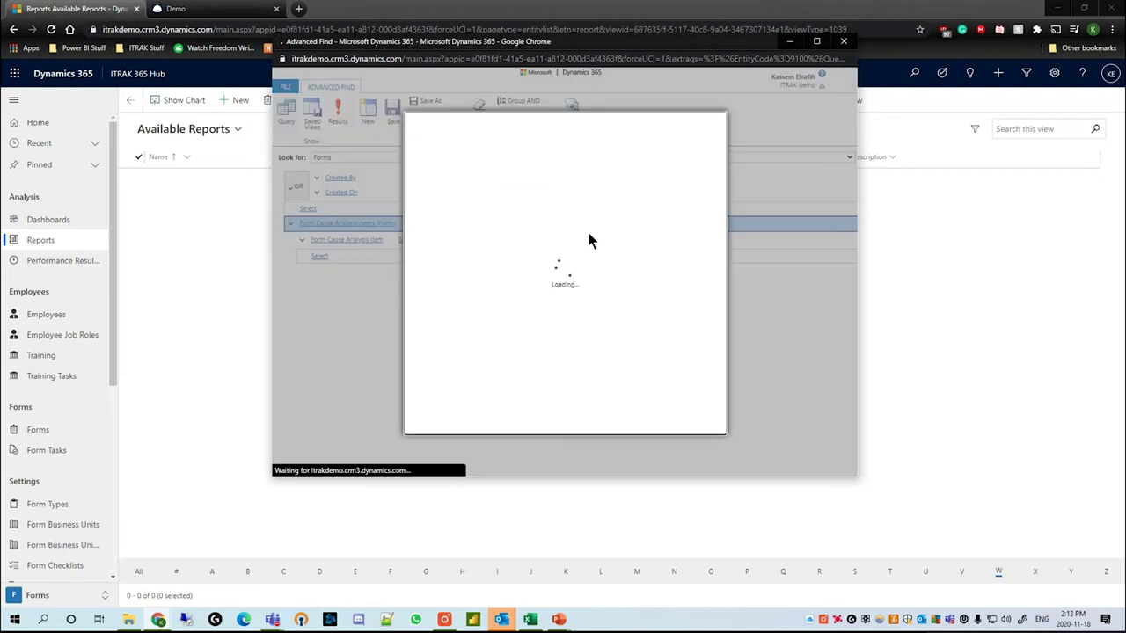
scroll(497, 272, "down", 4)
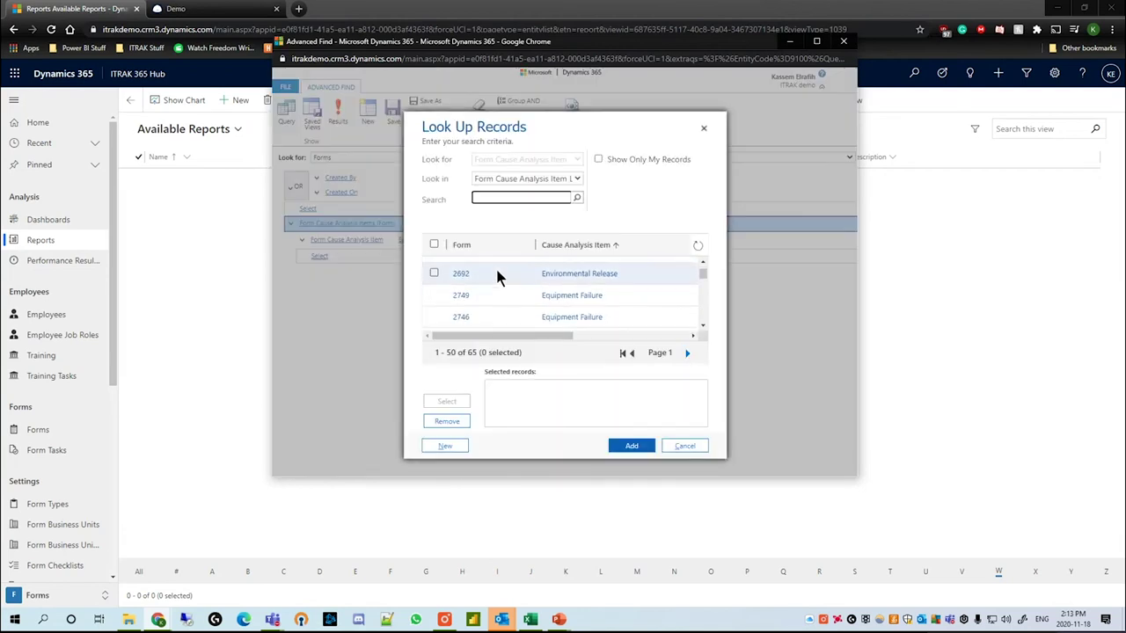
scroll(475, 303, "up", 2)
left_click(434, 295)
left_click(445, 401)
left_click(631, 446)
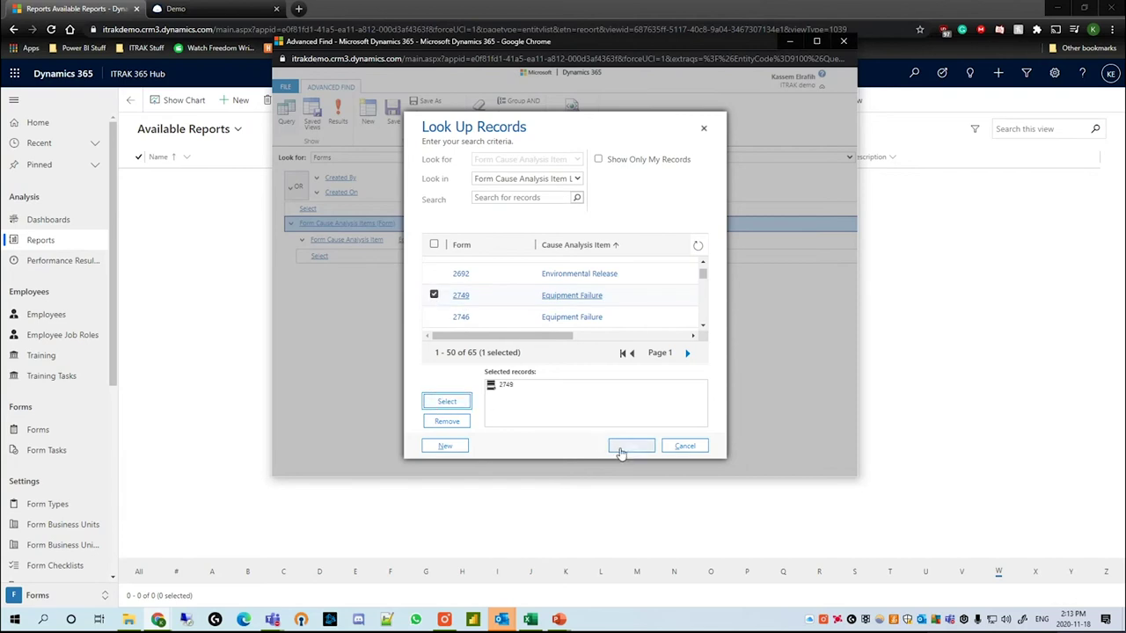
left_click(342, 126)
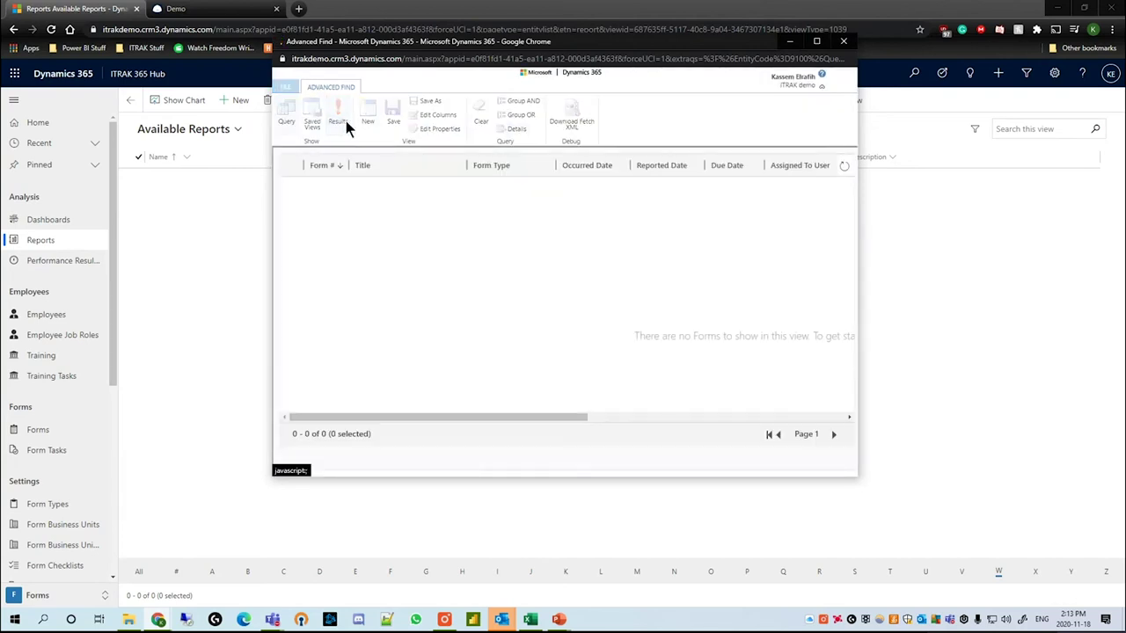
Delete the 2749 condition, keeping the Contains Data condition
left_click(342, 89)
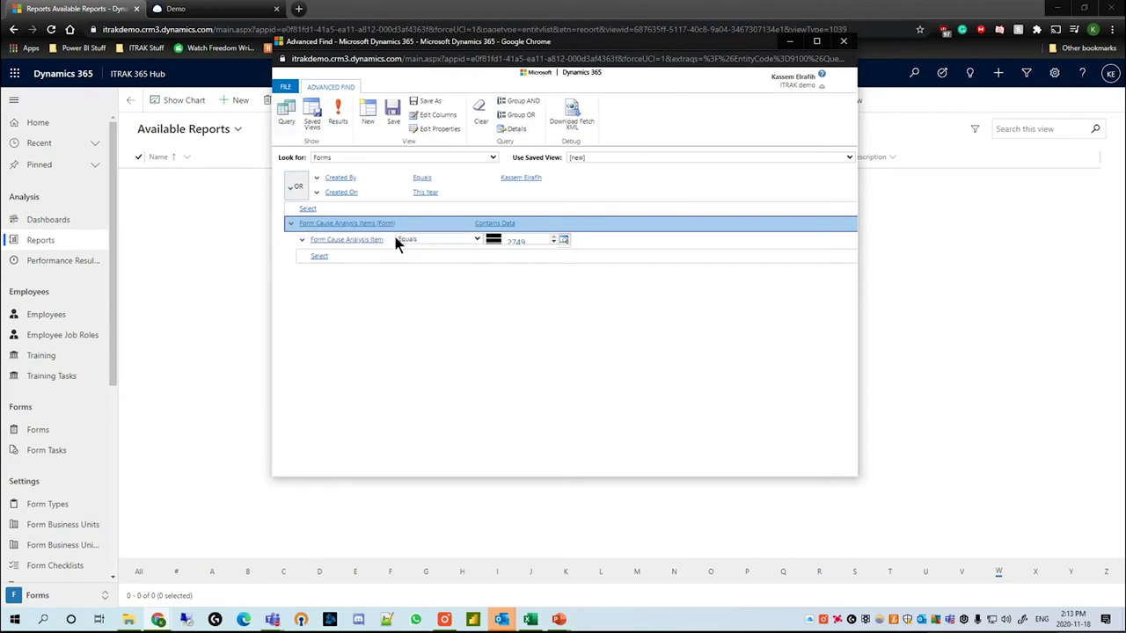
left_click(300, 250)
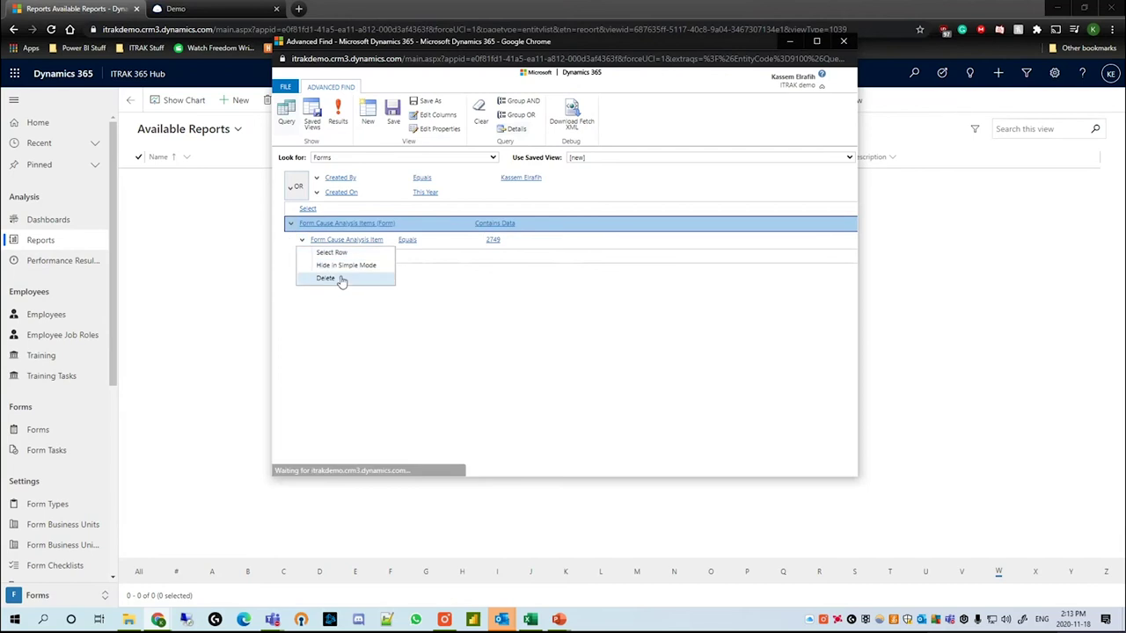
left_click(342, 278)
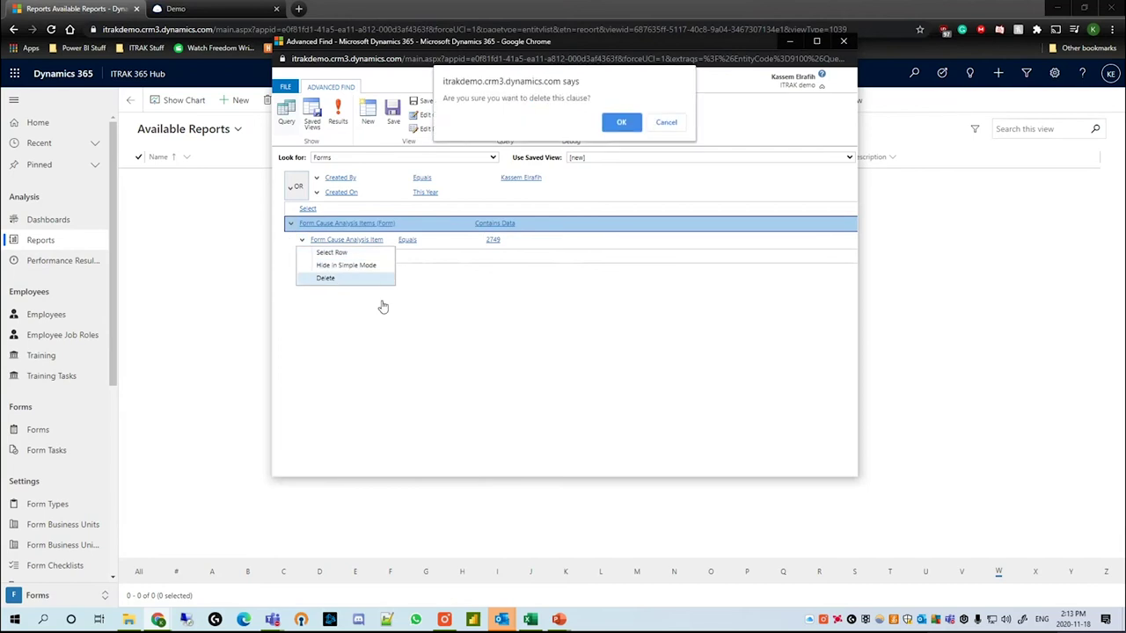
left_click(620, 124)
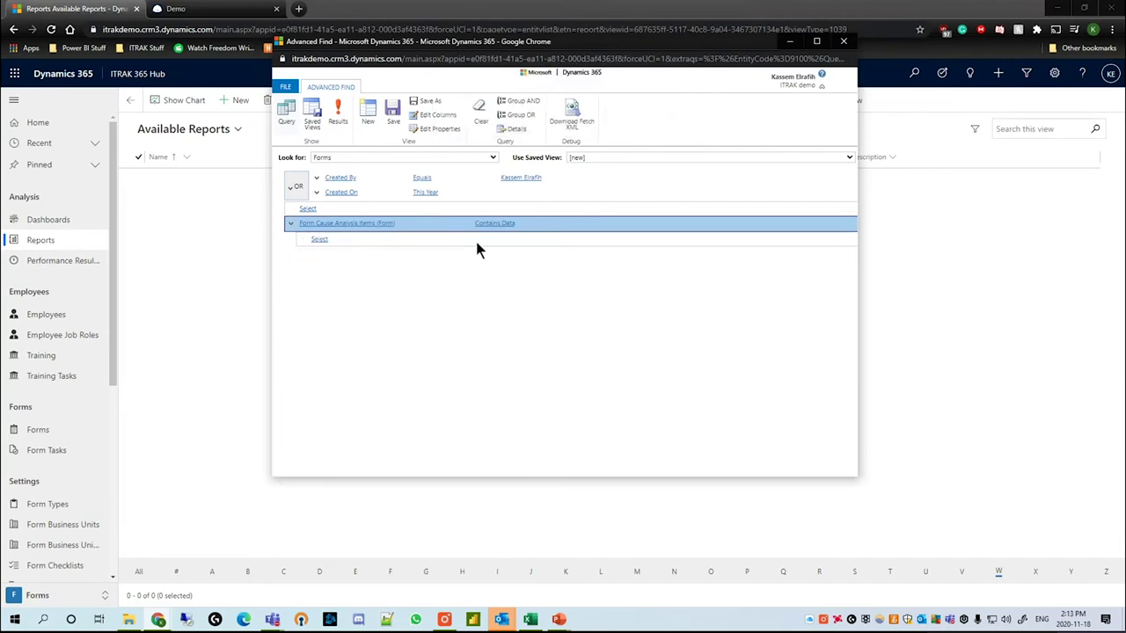
In Edit Columns, add the Created By and Created On columns to the Forms view layout
left_click(437, 117)
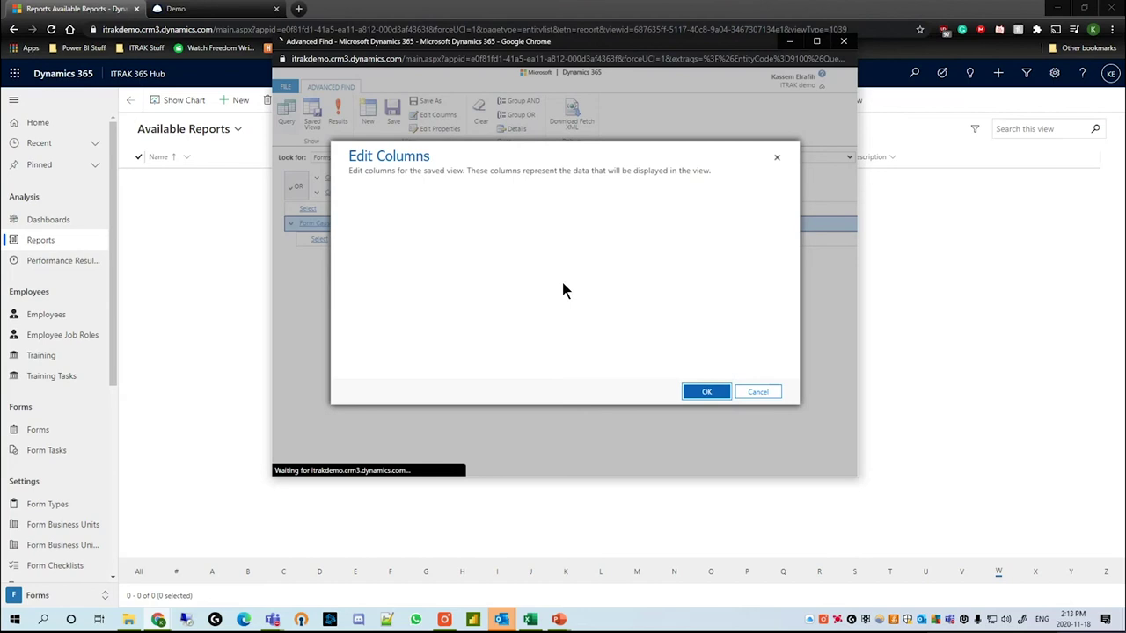
left_click(519, 215)
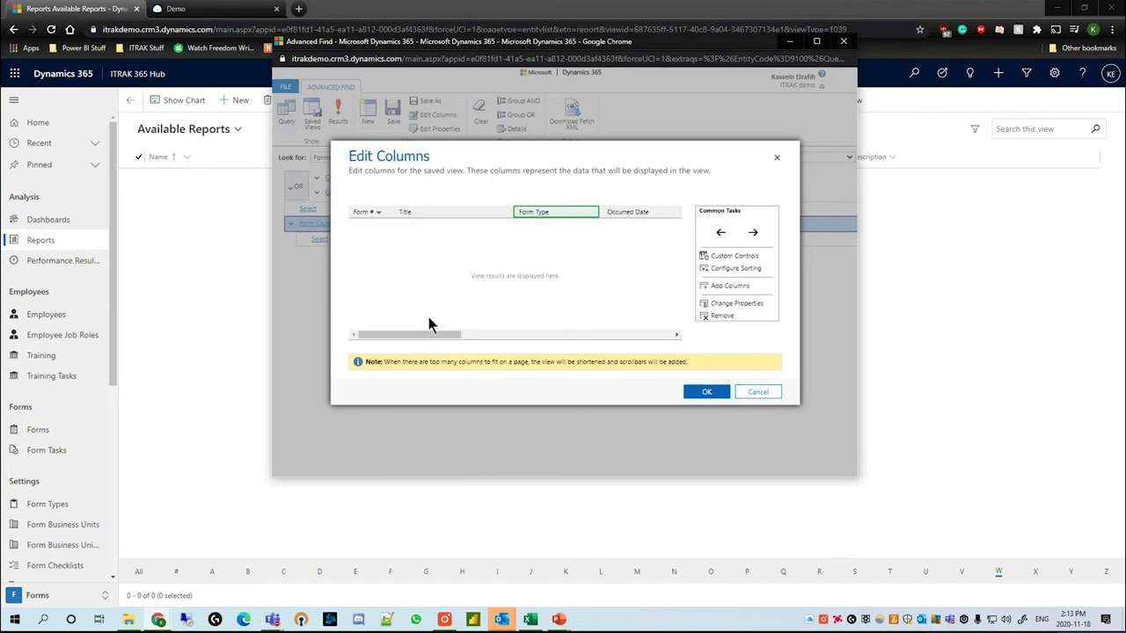
left_click_drag(421, 337, 648, 325)
left_click(734, 289)
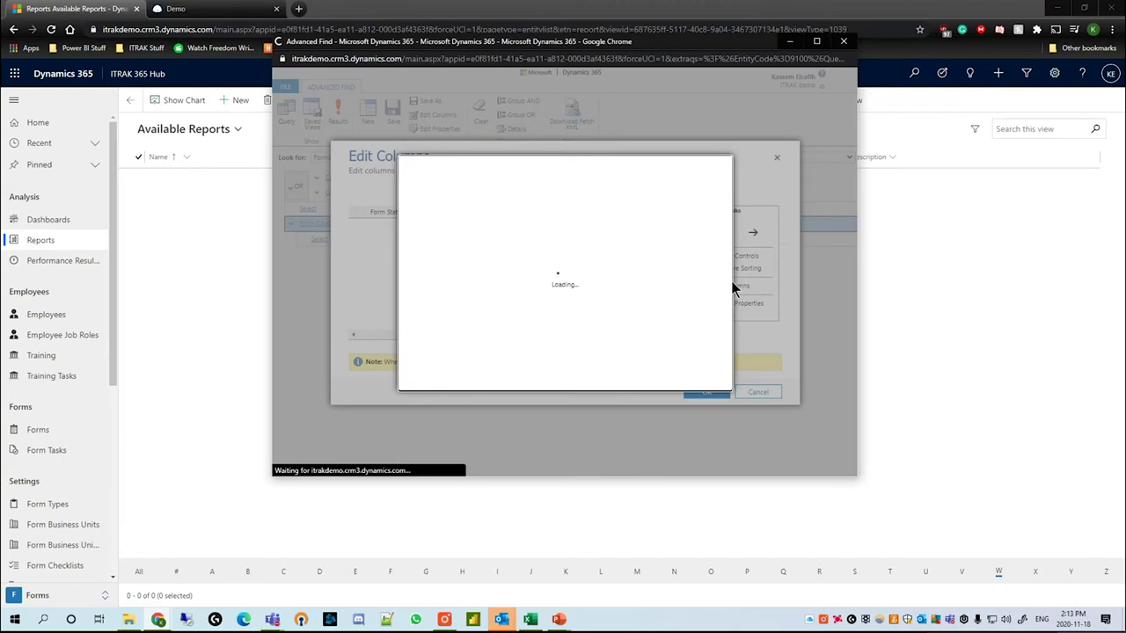
scroll(437, 321, "down", 3)
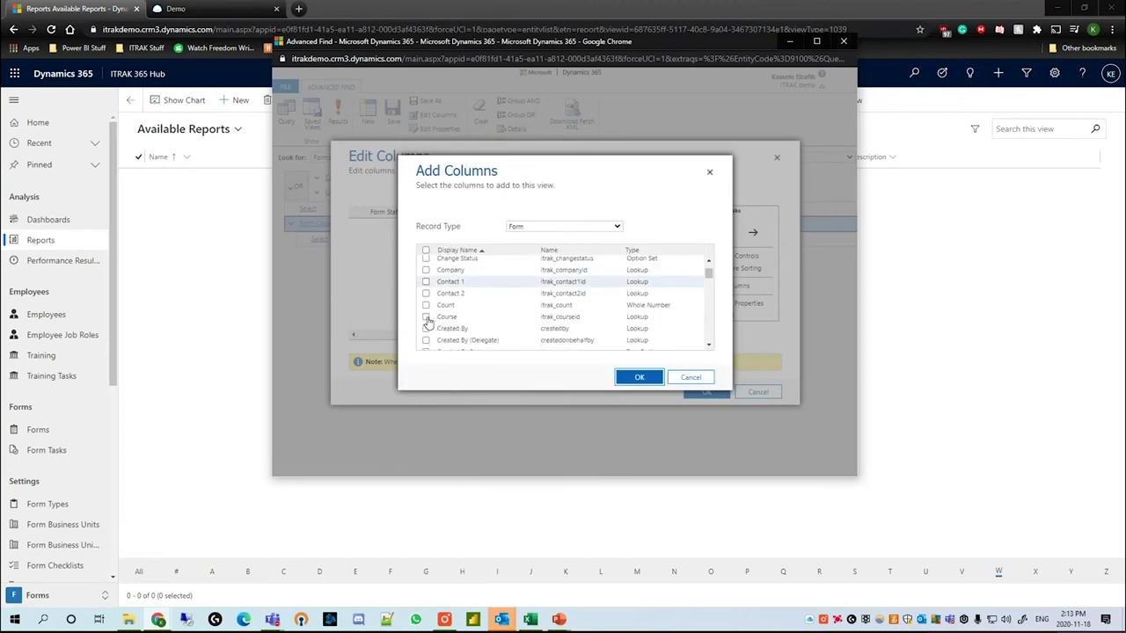
left_click(426, 300)
scroll(523, 308, "down", 1)
scroll(523, 307, "down", 1)
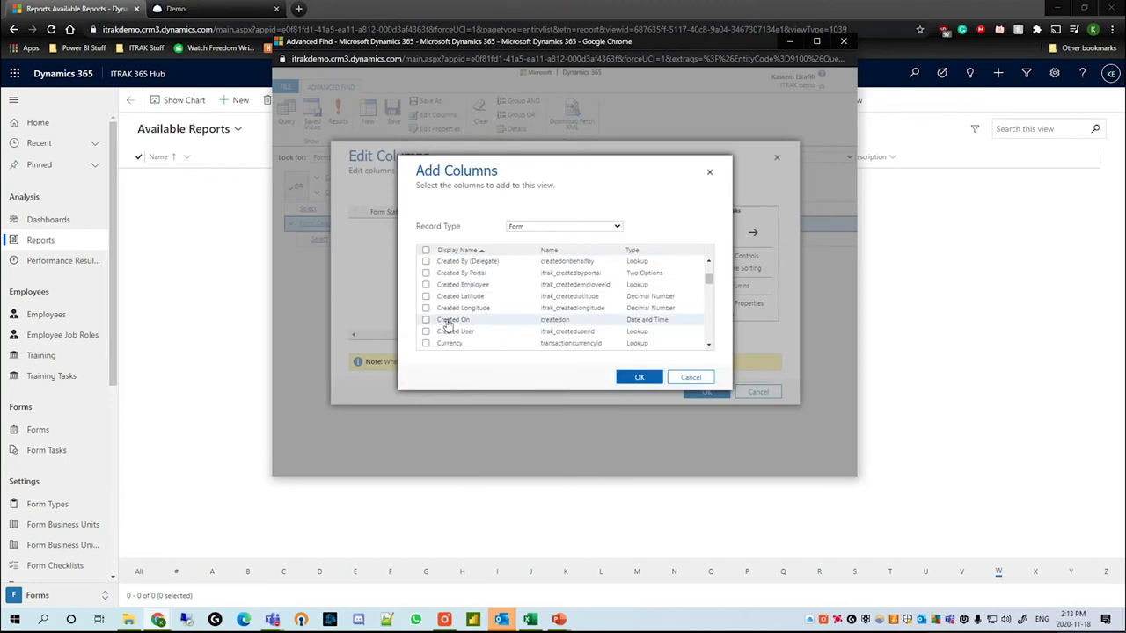
left_click(425, 321)
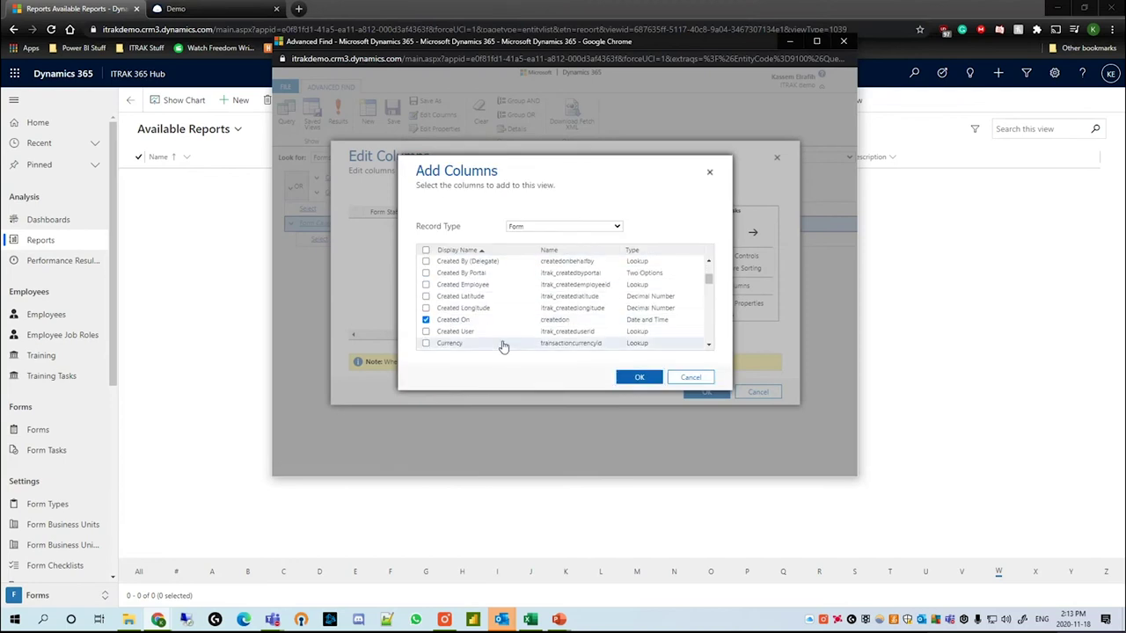
left_click(628, 378)
left_click_drag(606, 335, 414, 340)
Accept the new columns, run the query, sort by Created By ascending and widen that column
left_click(707, 392)
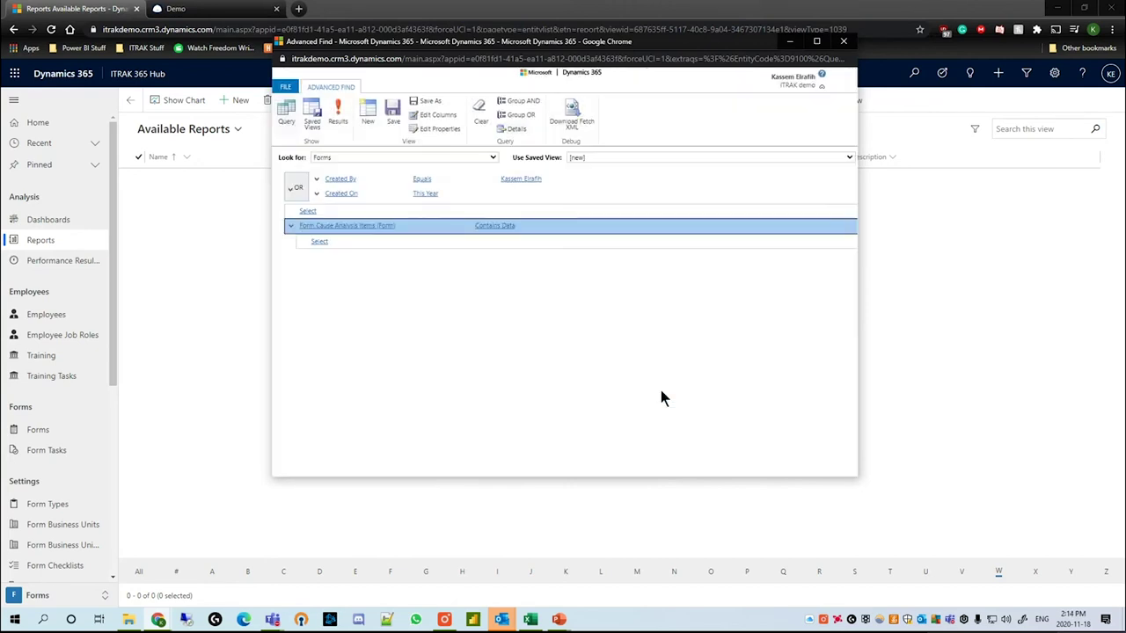
left_click(334, 113)
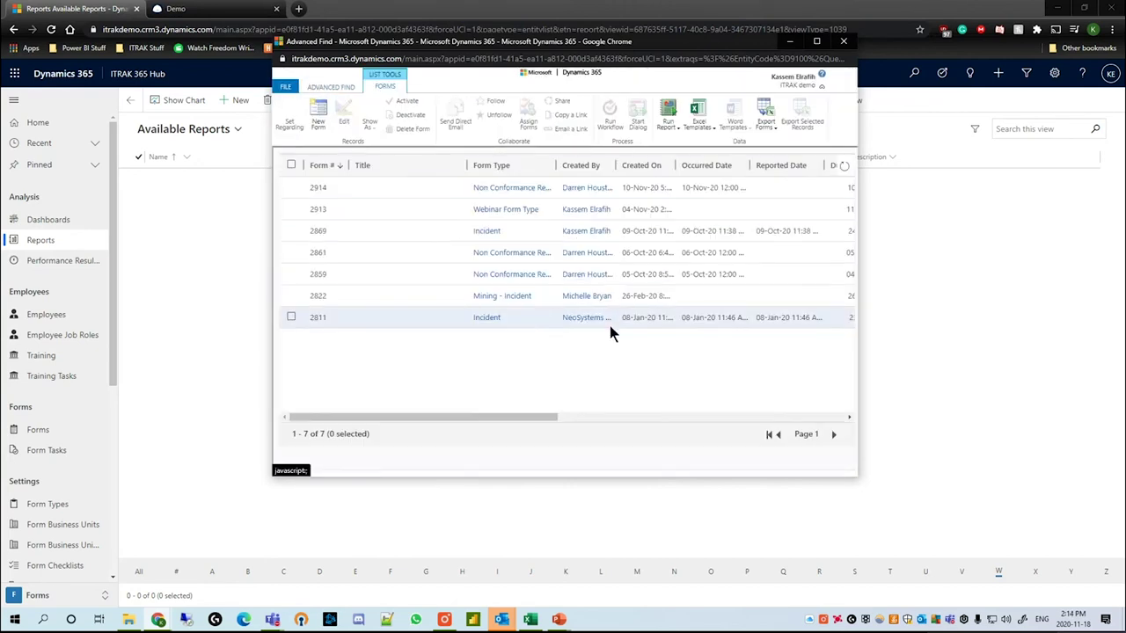
left_click(606, 164)
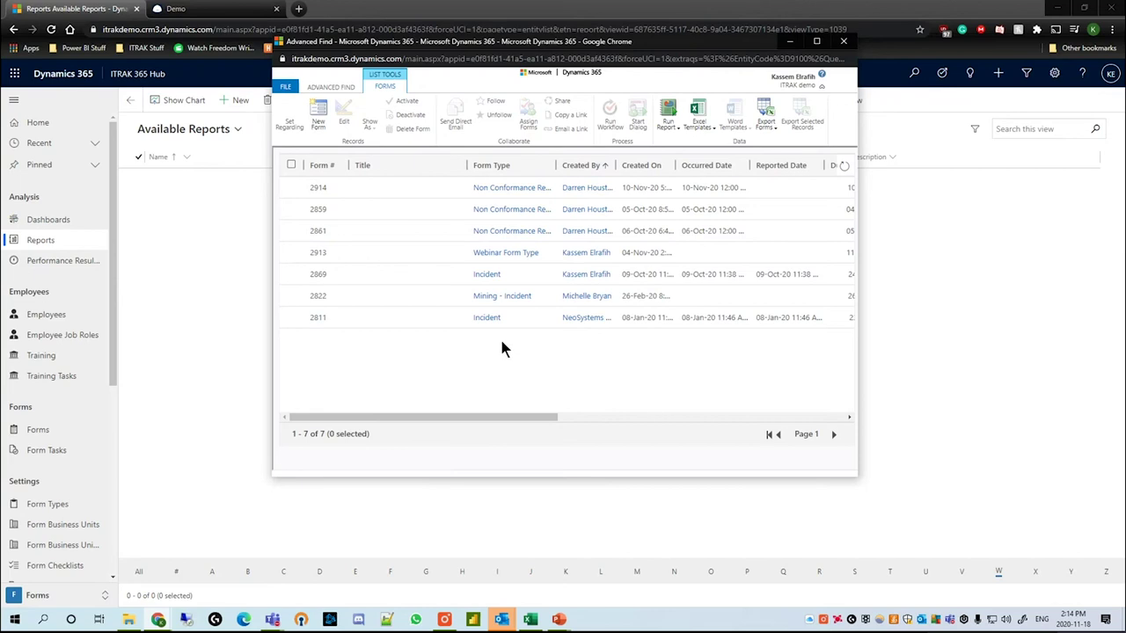
left_click_drag(616, 165, 662, 162)
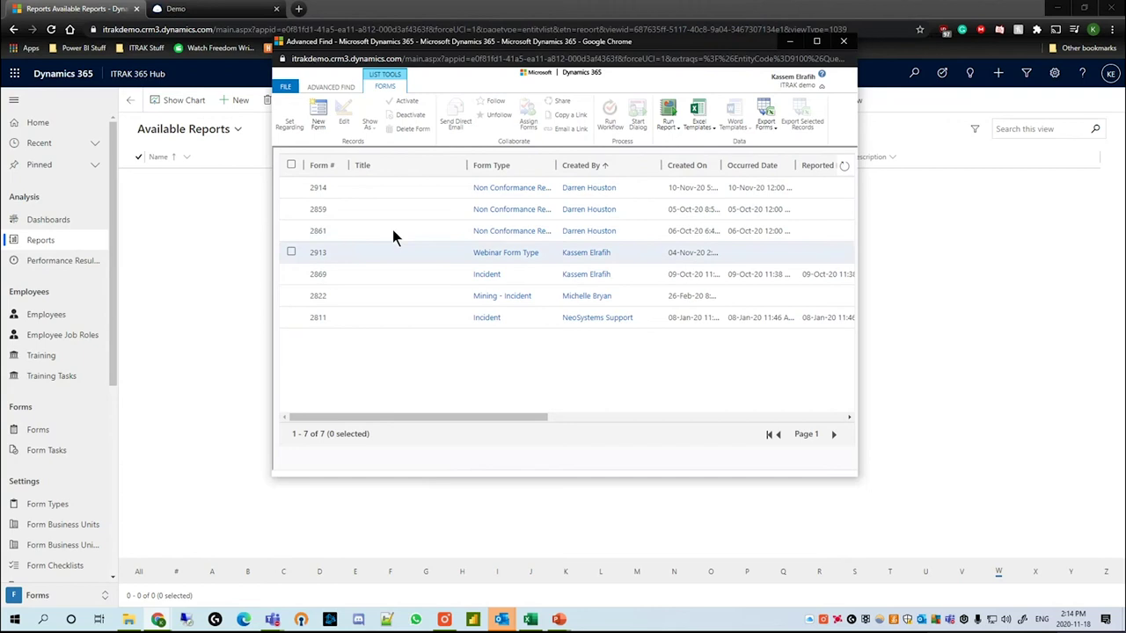
Save the query as view 'Webinar Advanced Find' with a description of its criteria
left_click(343, 88)
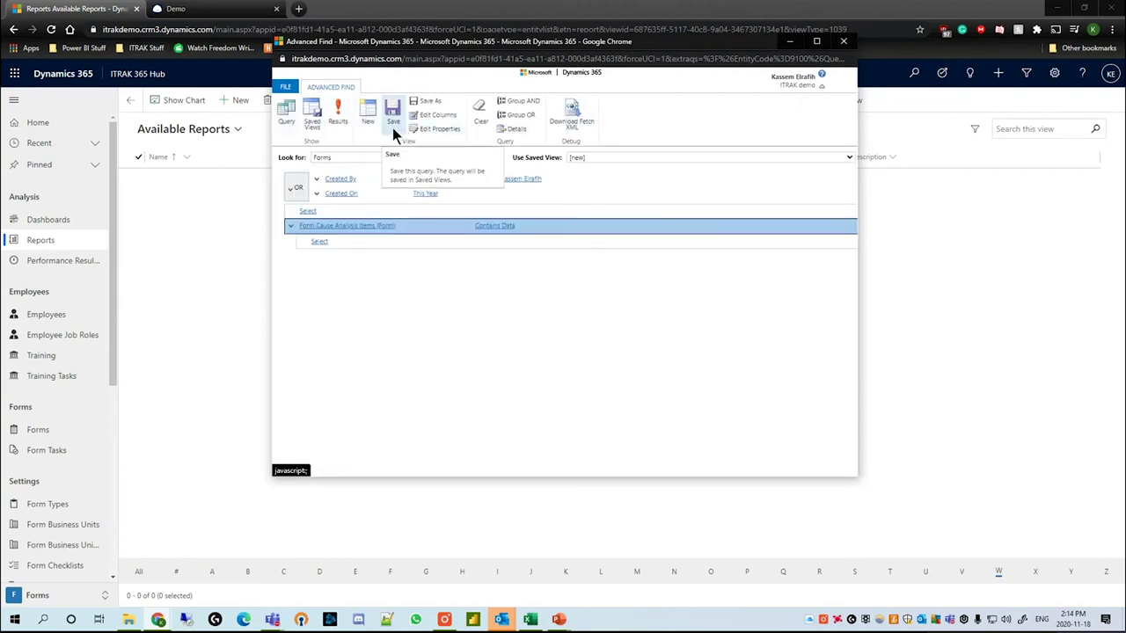
left_click(395, 128)
left_click(510, 272)
type("We")
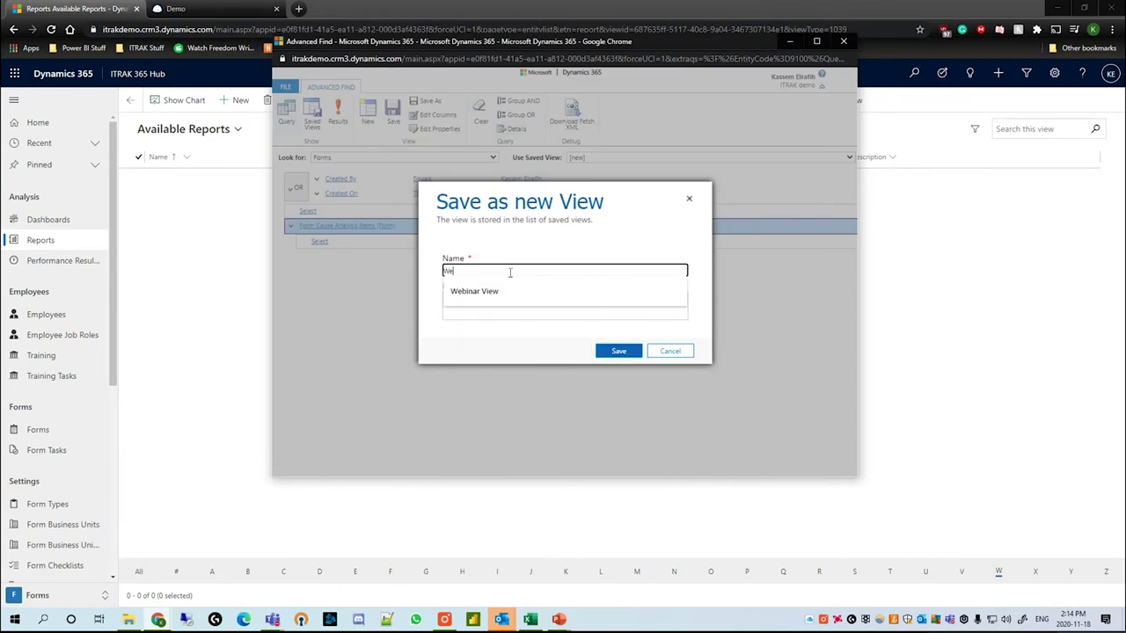
type("binar Ac")
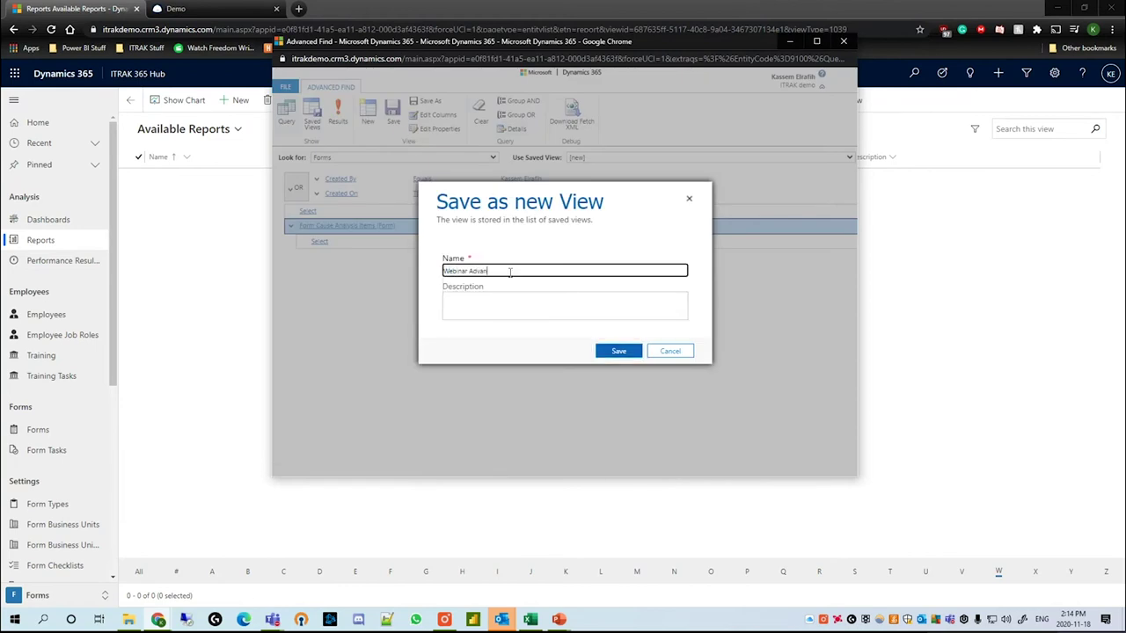
key("Tab")
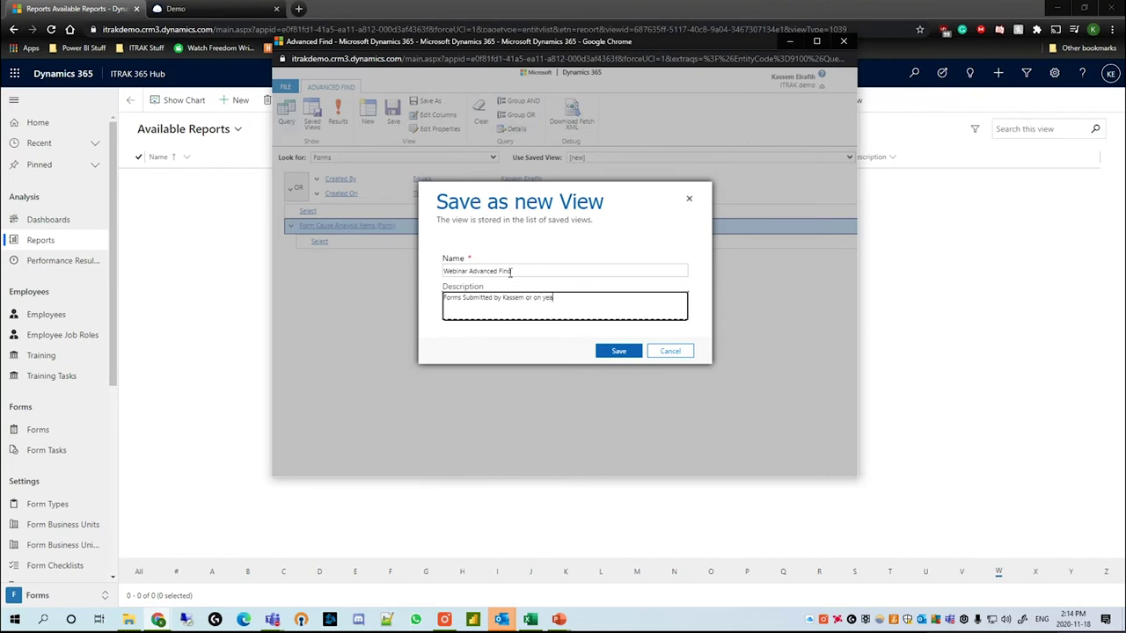
key("Return")
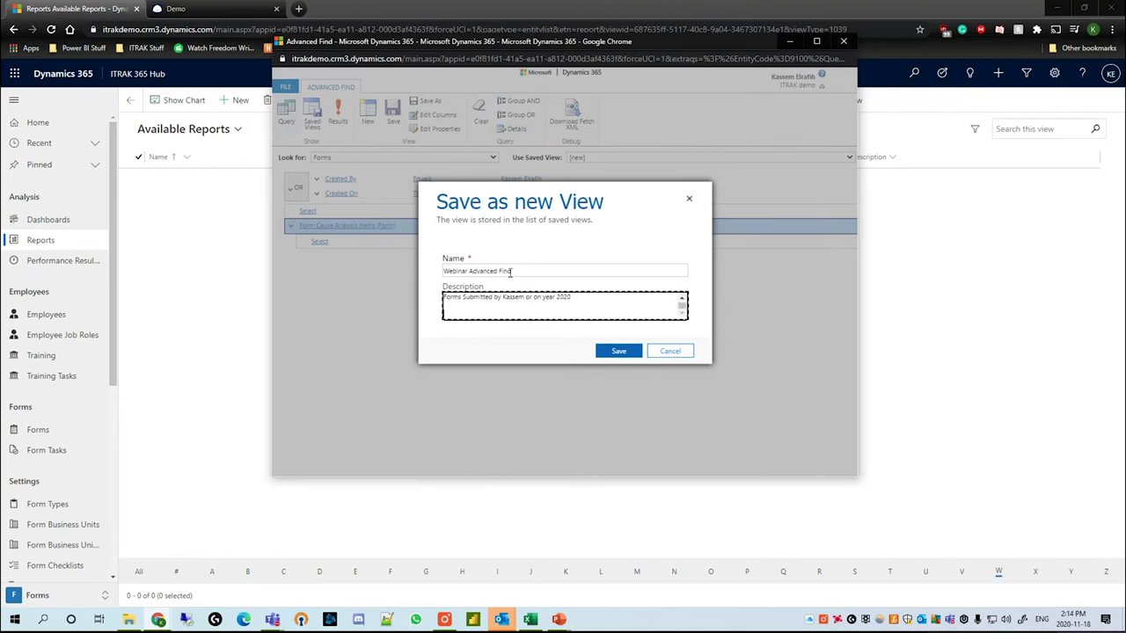
type("Must contain Cau")
key("BackSpace")
key("BackSpace")
key("BackSpace")
left_click(626, 354)
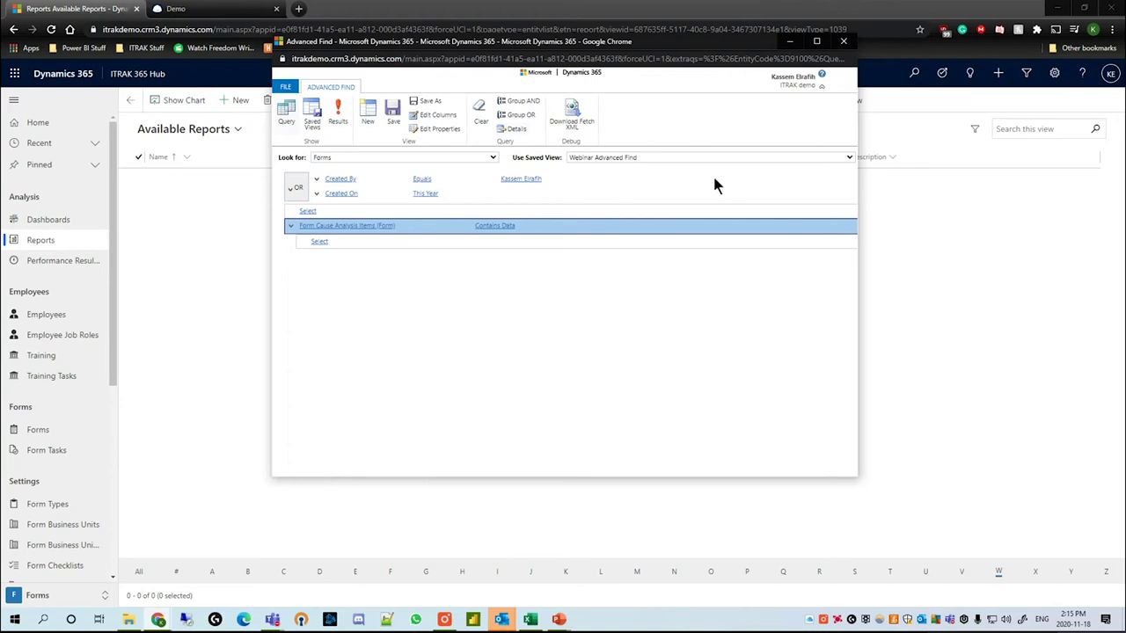
Start a new blank query and look at its column settings
left_click(674, 156)
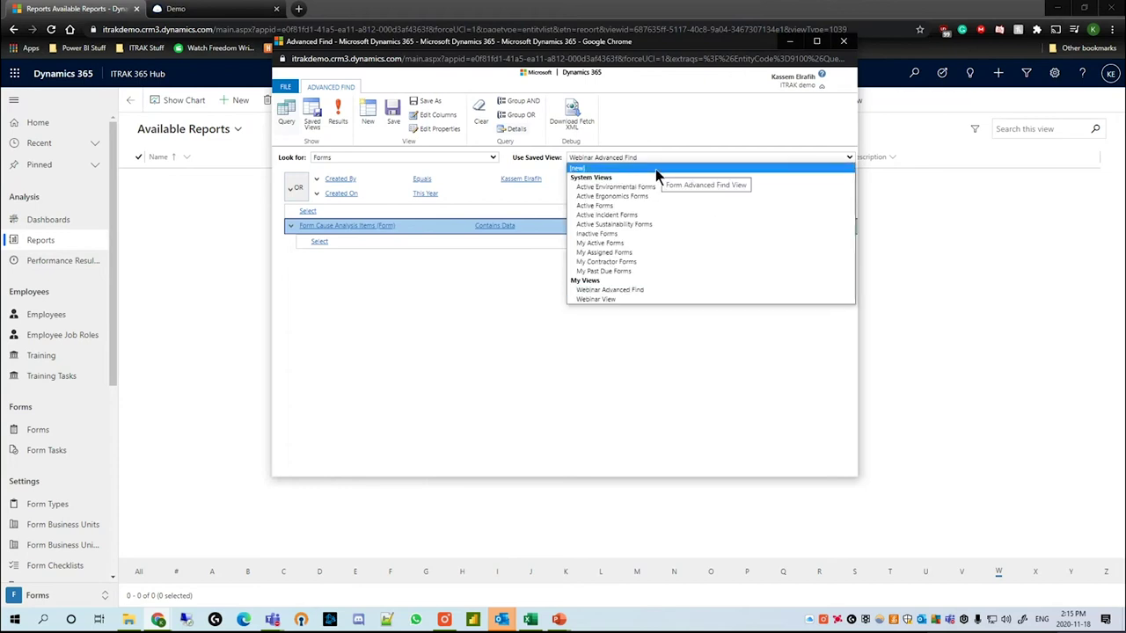
left_click(655, 169)
left_click(393, 111)
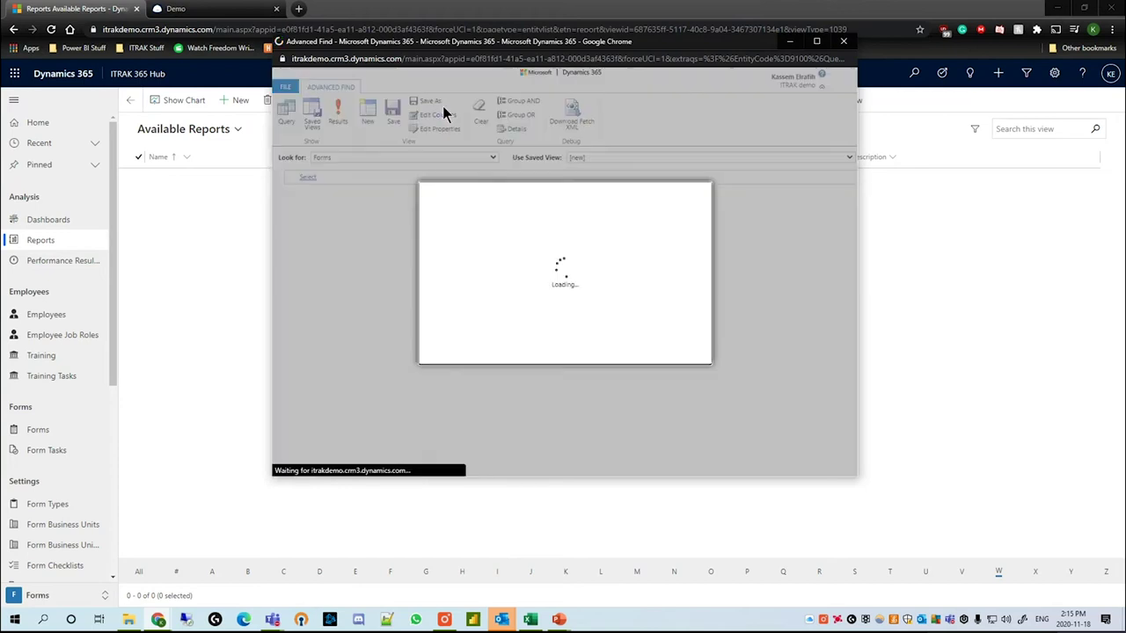
left_click(694, 198)
left_click(435, 114)
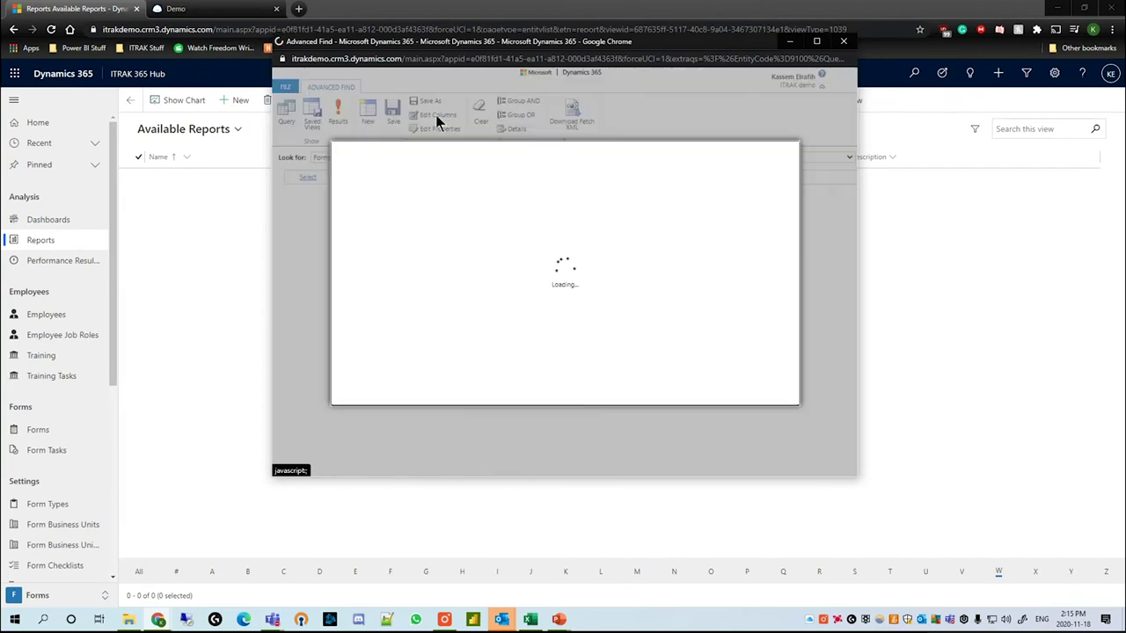
left_click_drag(447, 334, 449, 334)
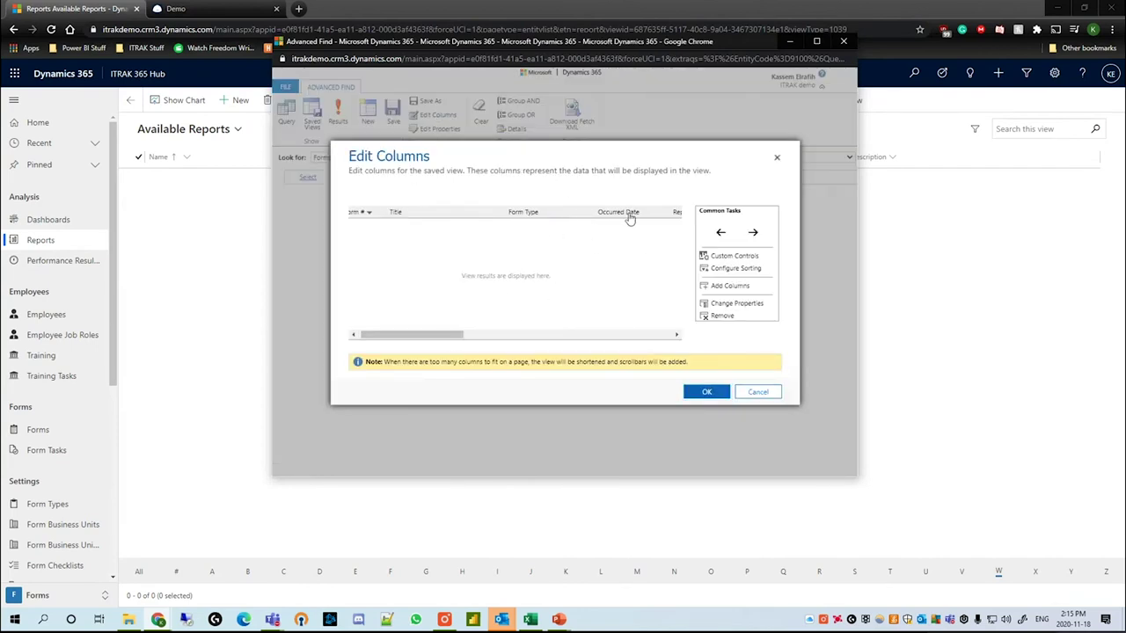
Load the saved Webinar Advanced Find view and review its Created By and Created On columns
left_click(758, 393)
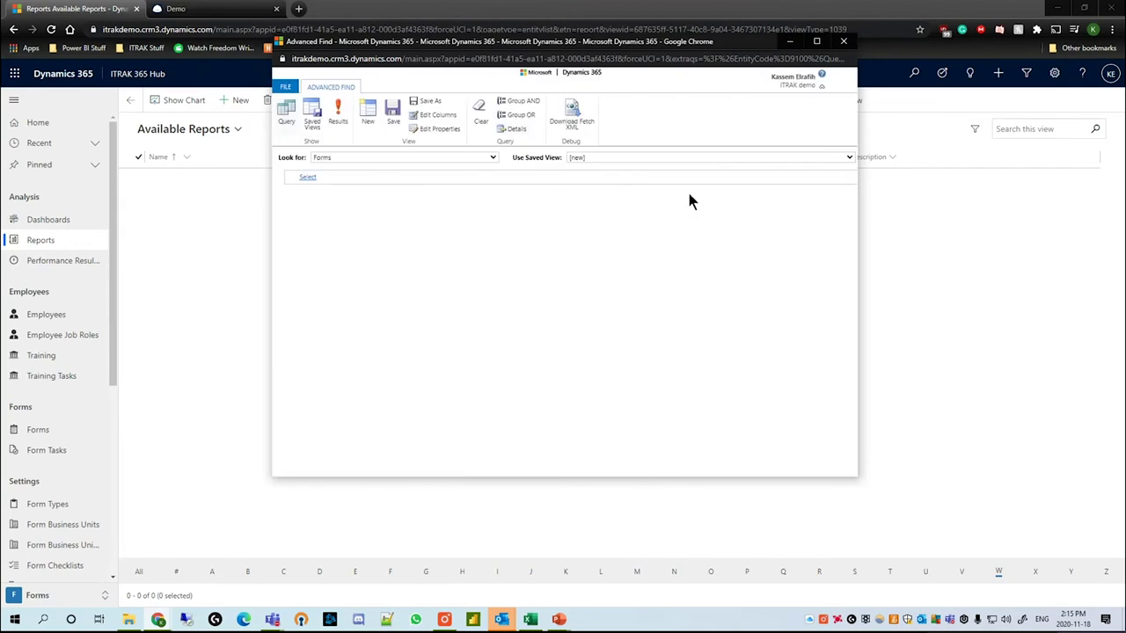
left_click(676, 158)
left_click(655, 291)
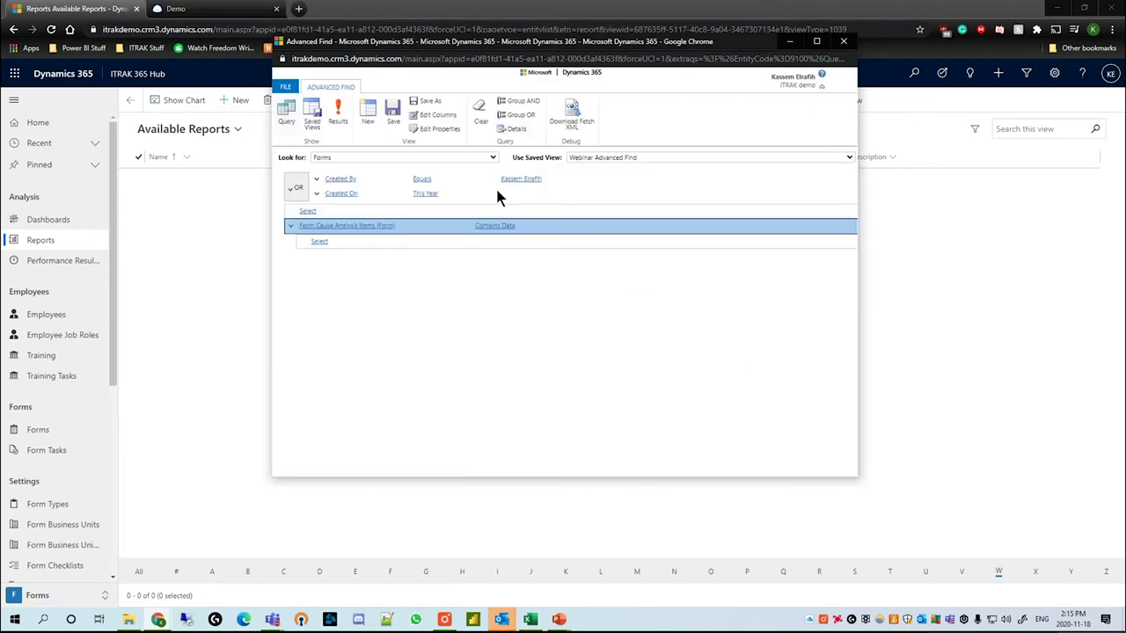
left_click(440, 116)
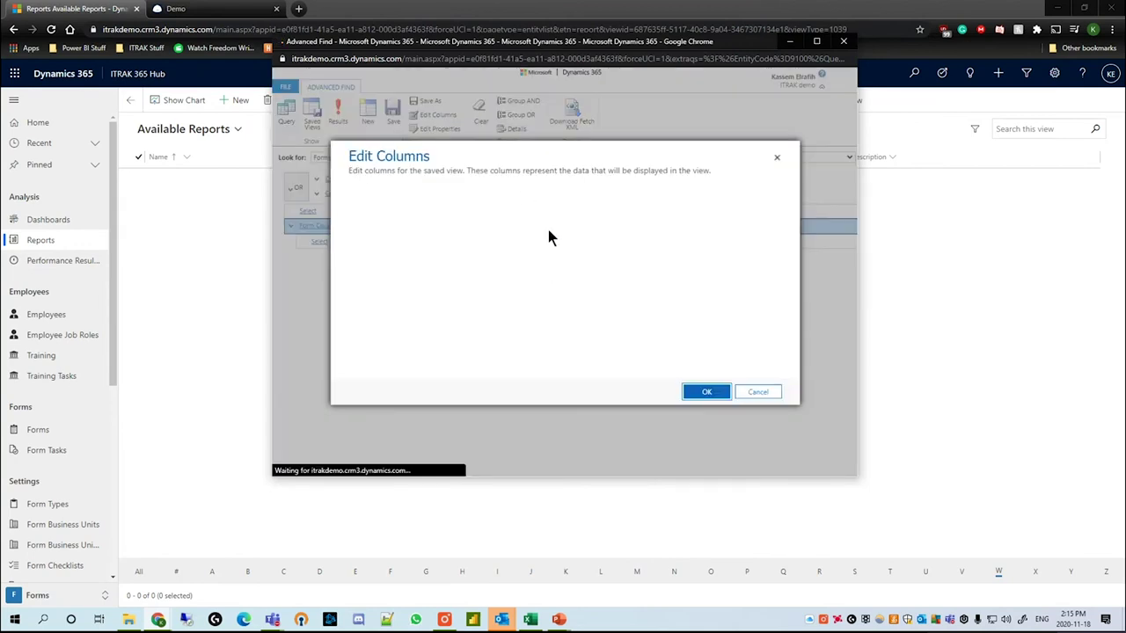
left_click_drag(439, 334, 460, 334)
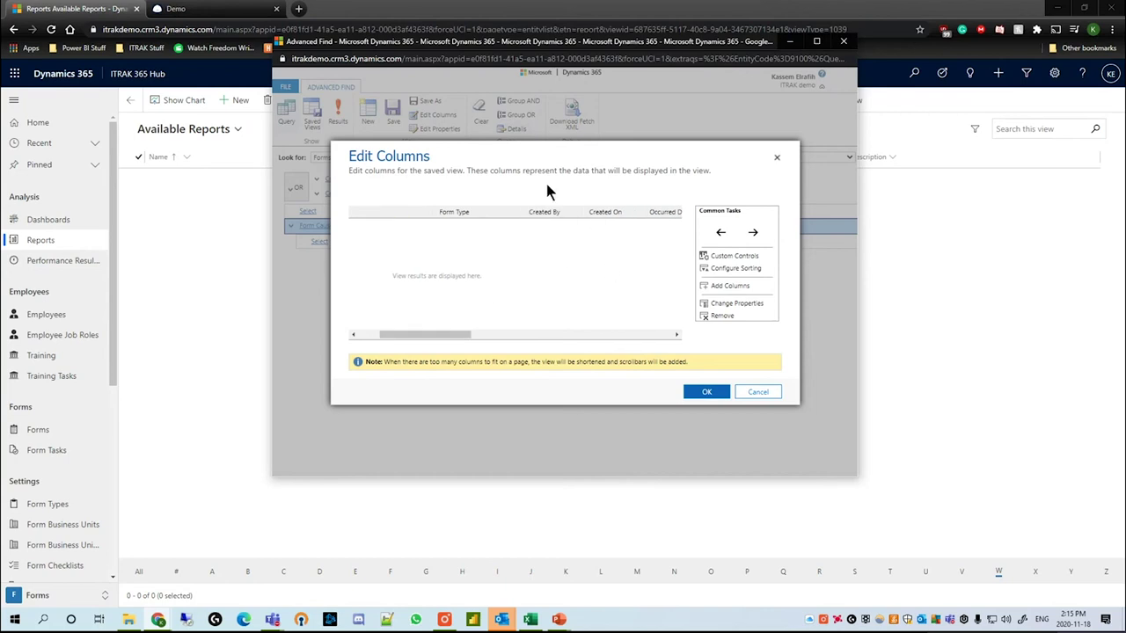
left_click(709, 392)
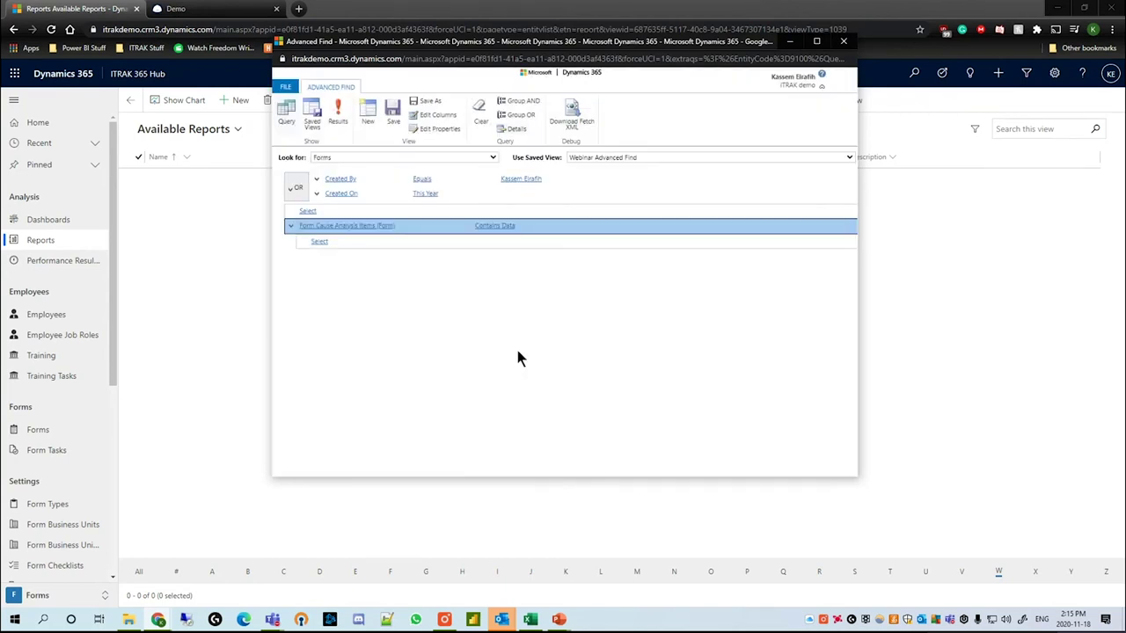
Run the query, tick forms 2914, 2913 and 2869, then select all seven results
left_click(336, 115)
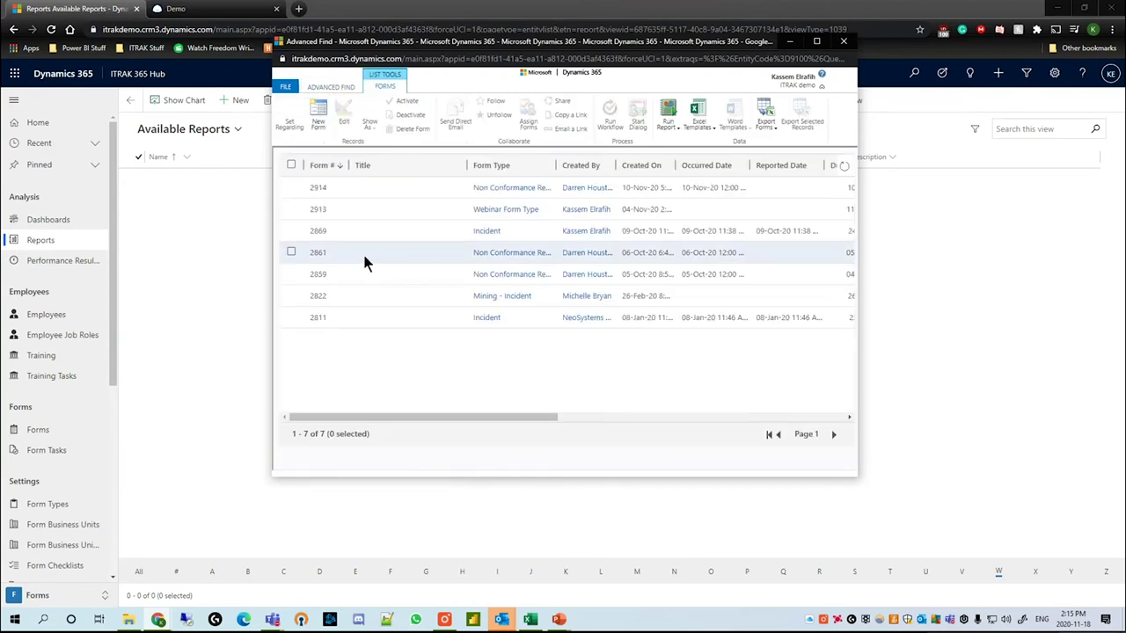
left_click(291, 188)
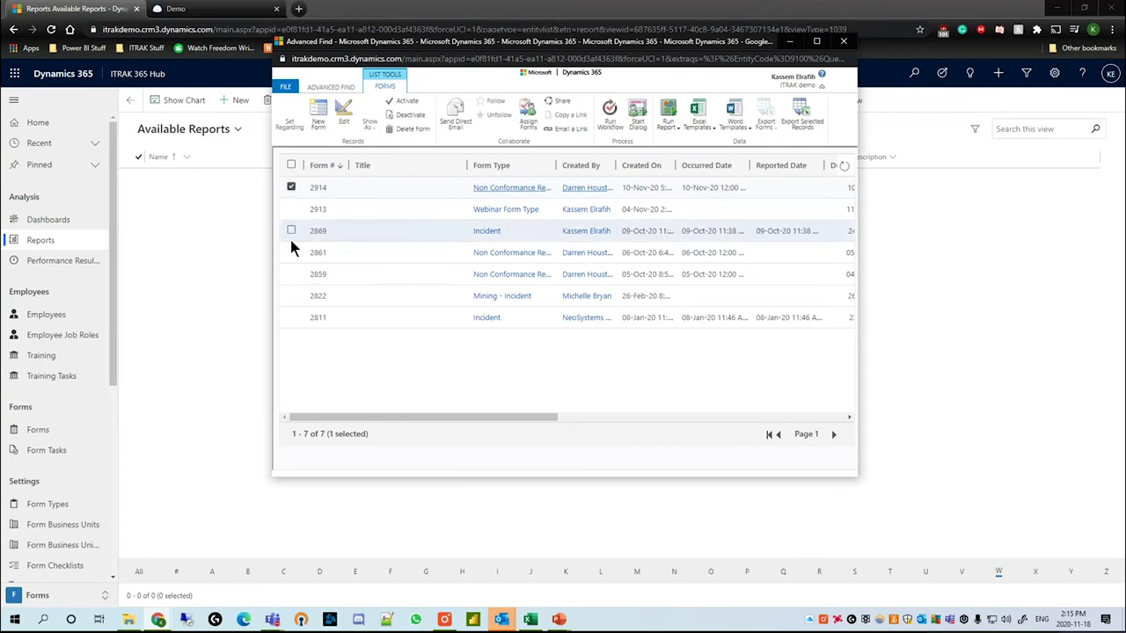
left_click(291, 211)
left_click(291, 230)
left_click(291, 166)
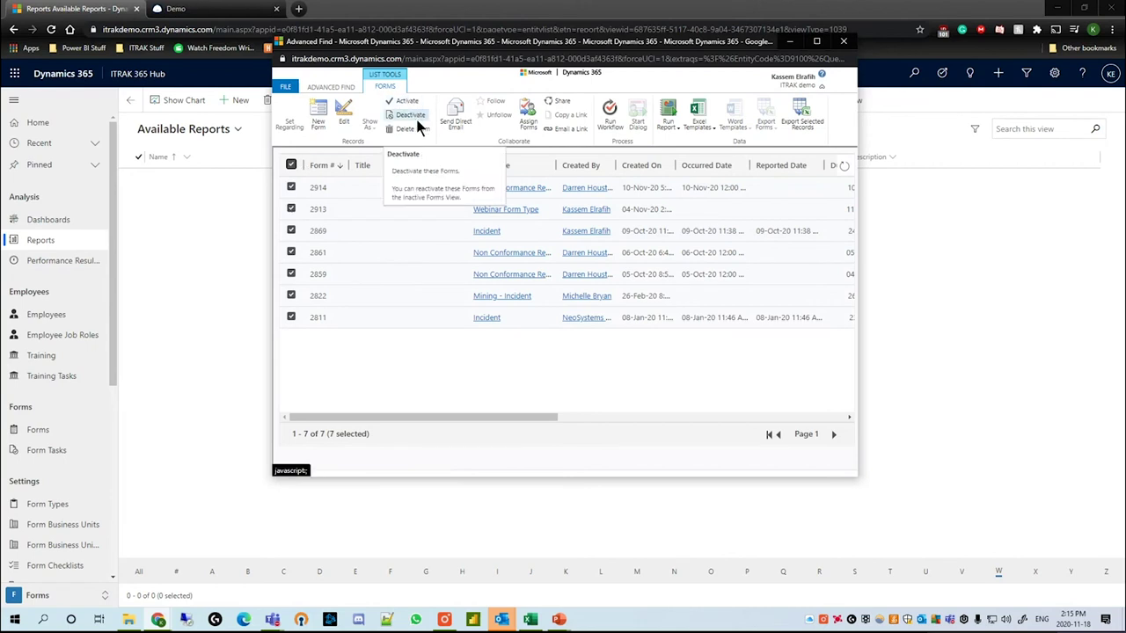
left_click(346, 118)
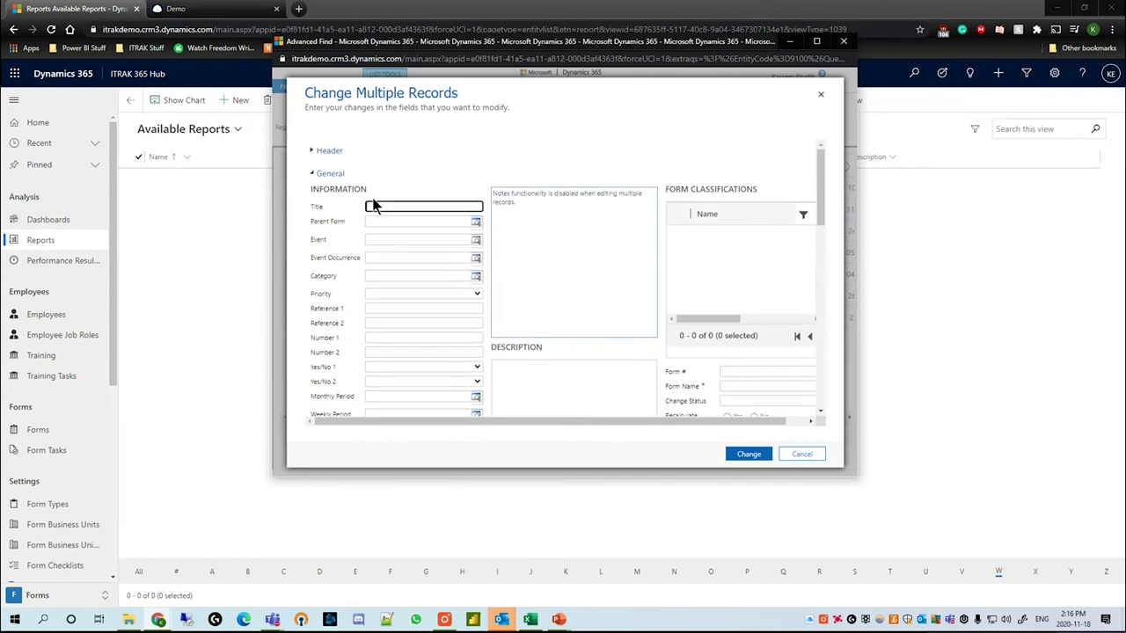
left_click(331, 151)
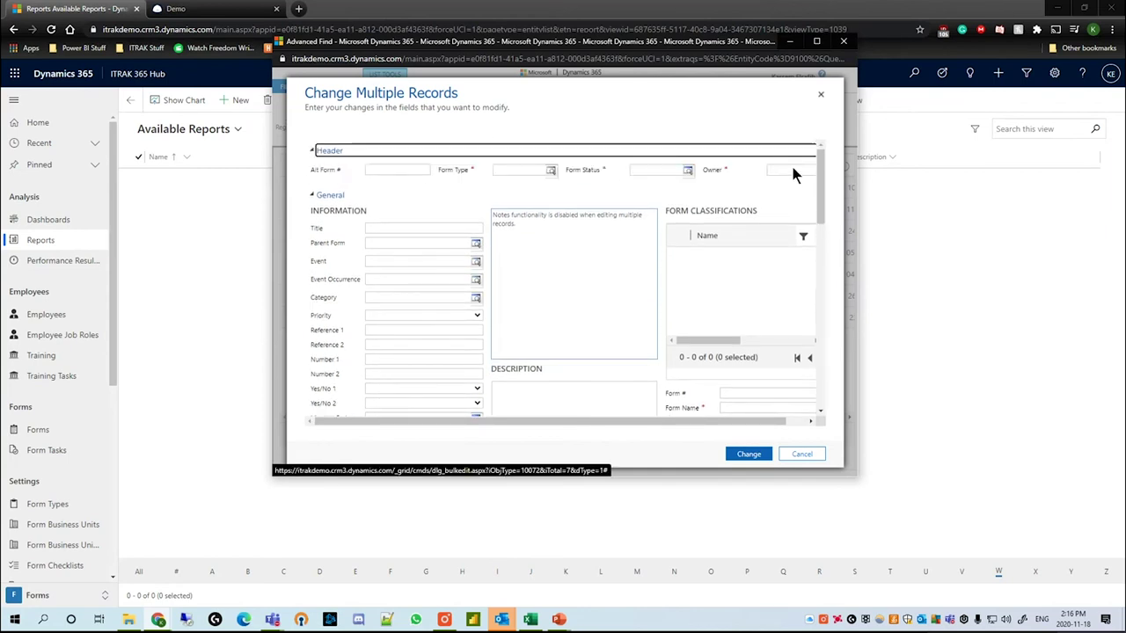
scroll(535, 227, "down", 10)
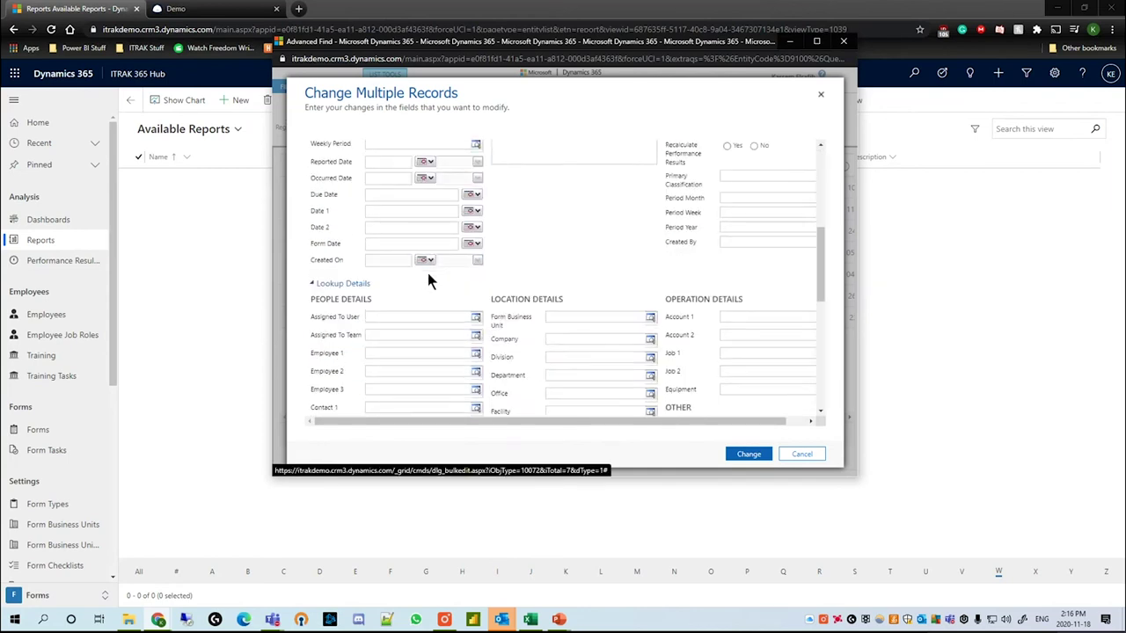
left_click(794, 455)
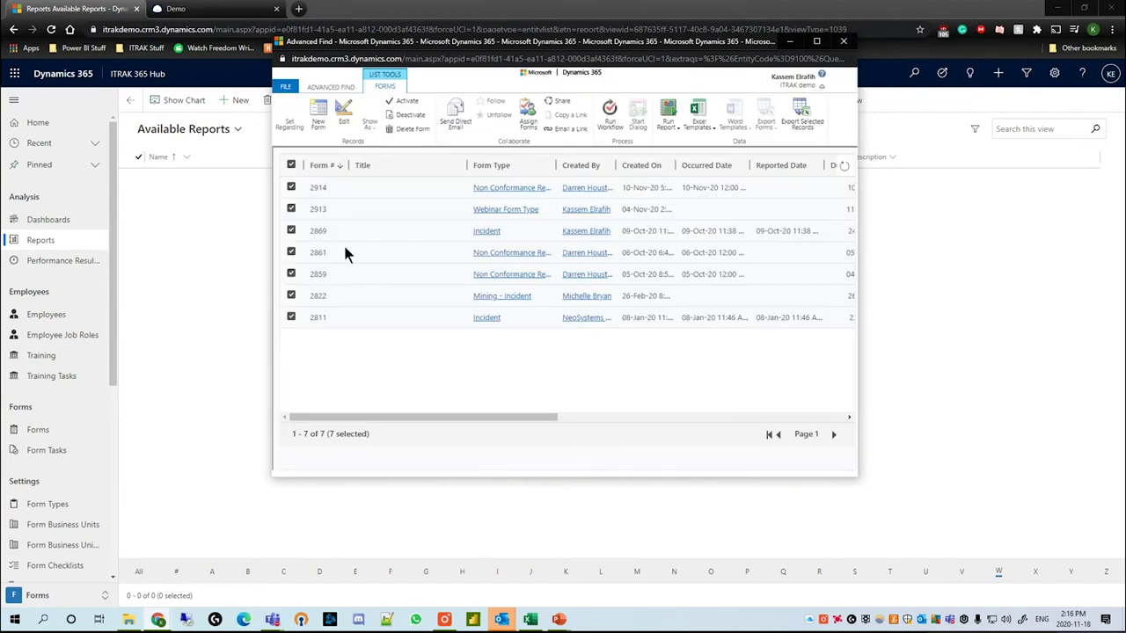
left_click(291, 165)
left_click(292, 187)
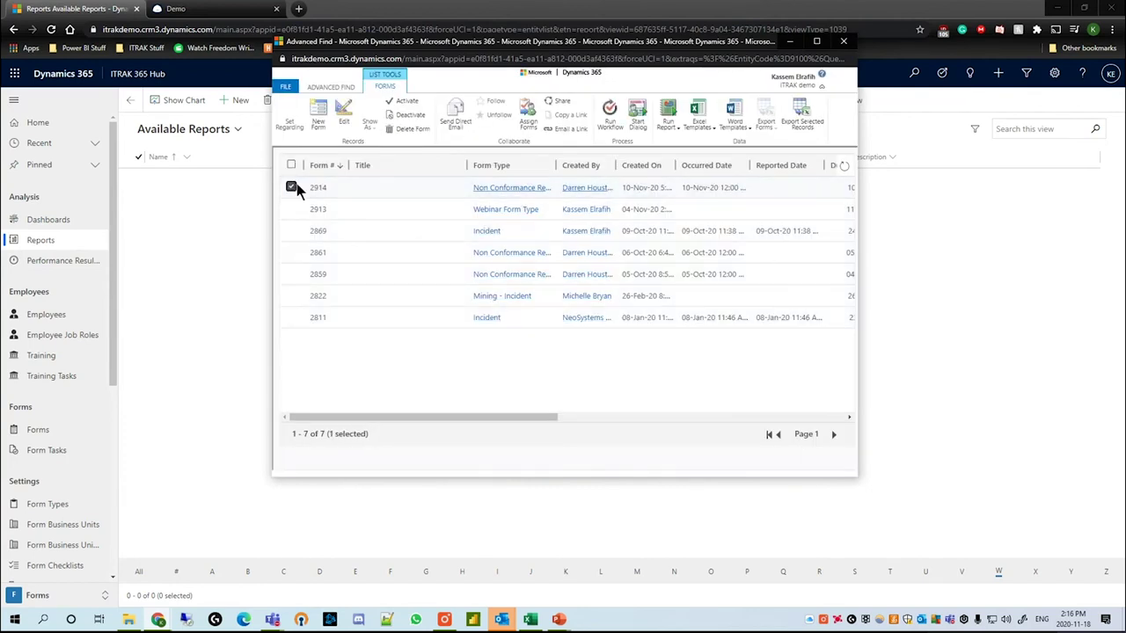
left_click(344, 115)
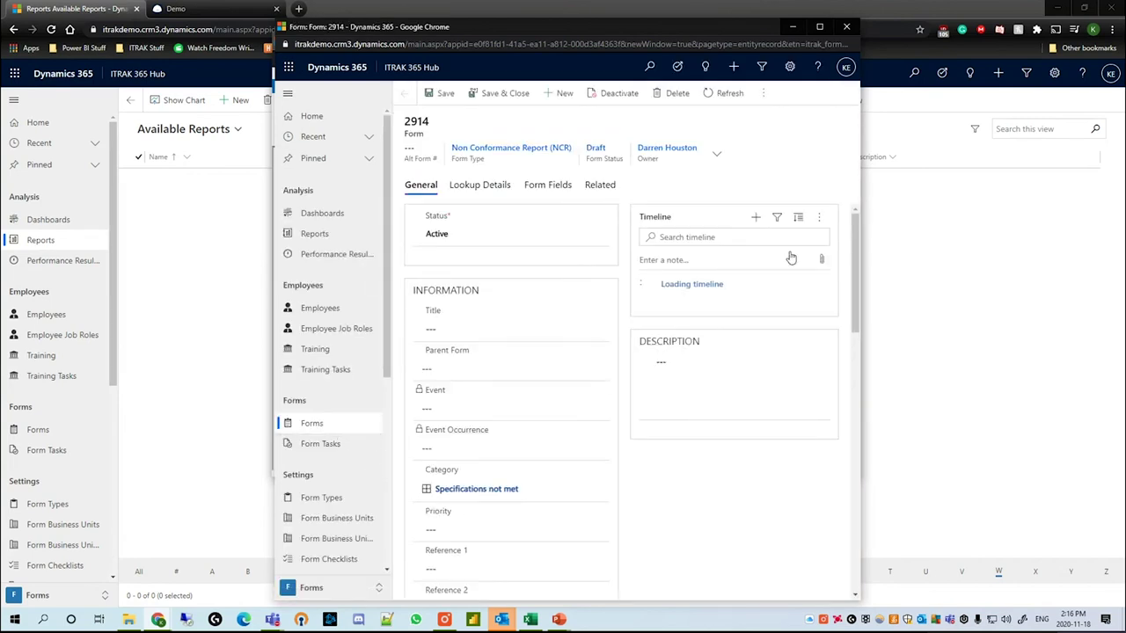
left_click(846, 26)
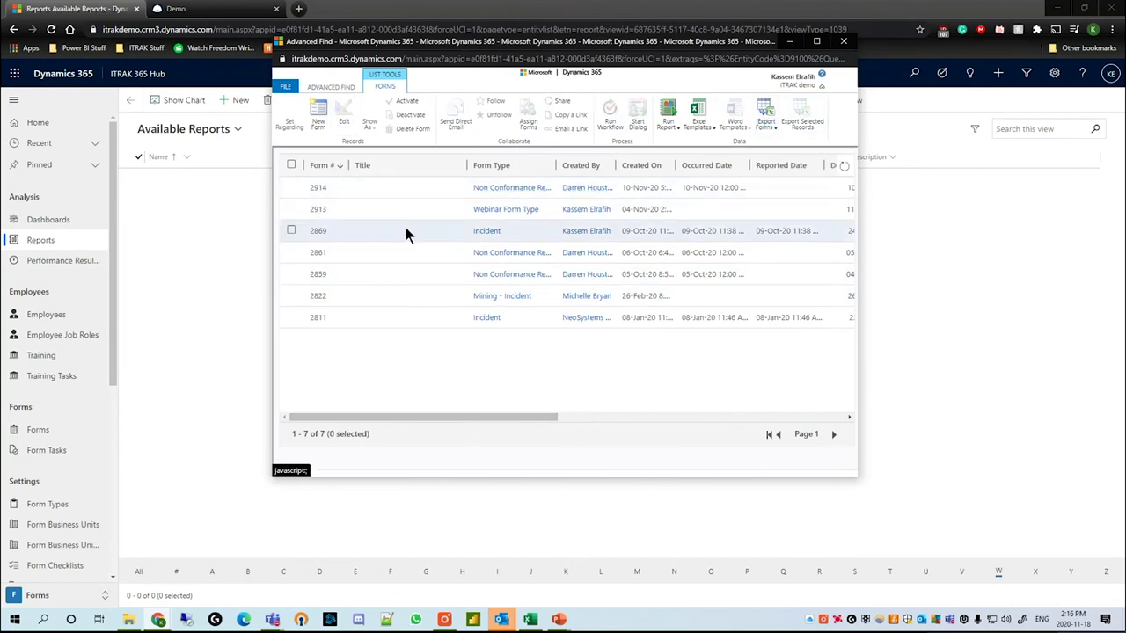
Try the Export Forms options on forms 2914 and 2913, leave both unselected, and return to the query criteria
left_click(766, 128)
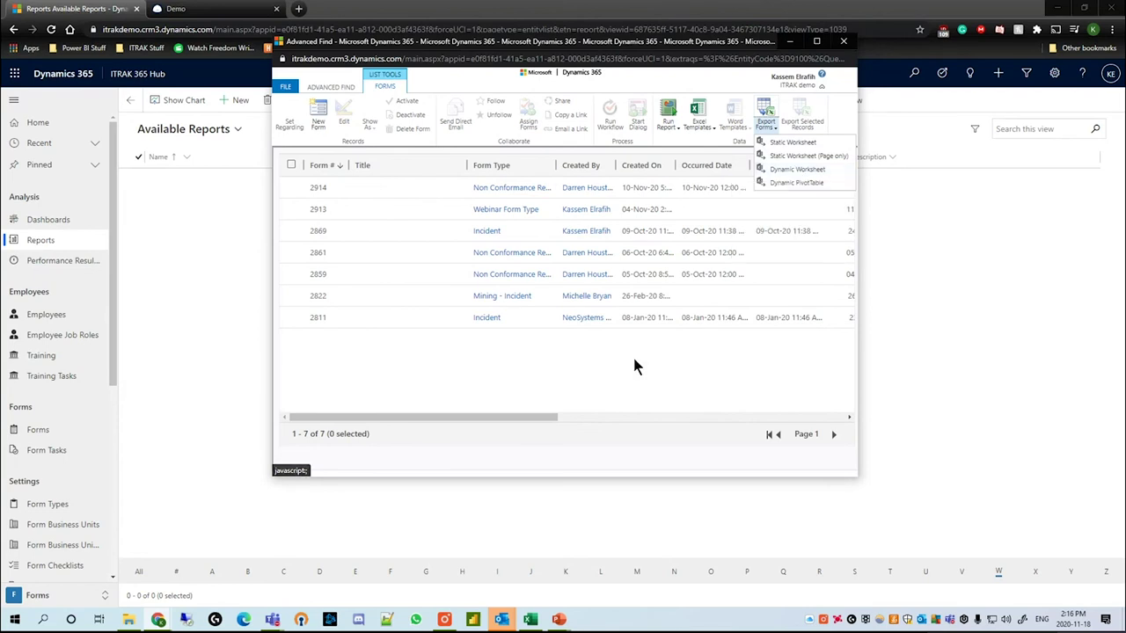
left_click(291, 187)
left_click(291, 209)
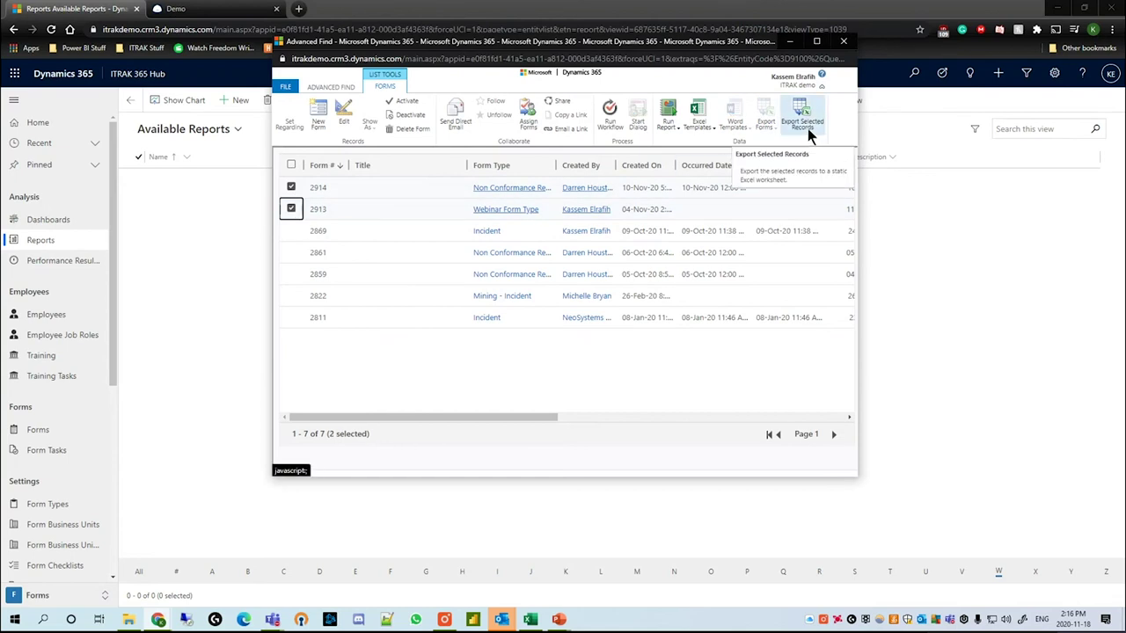
left_click(291, 187)
left_click(291, 210)
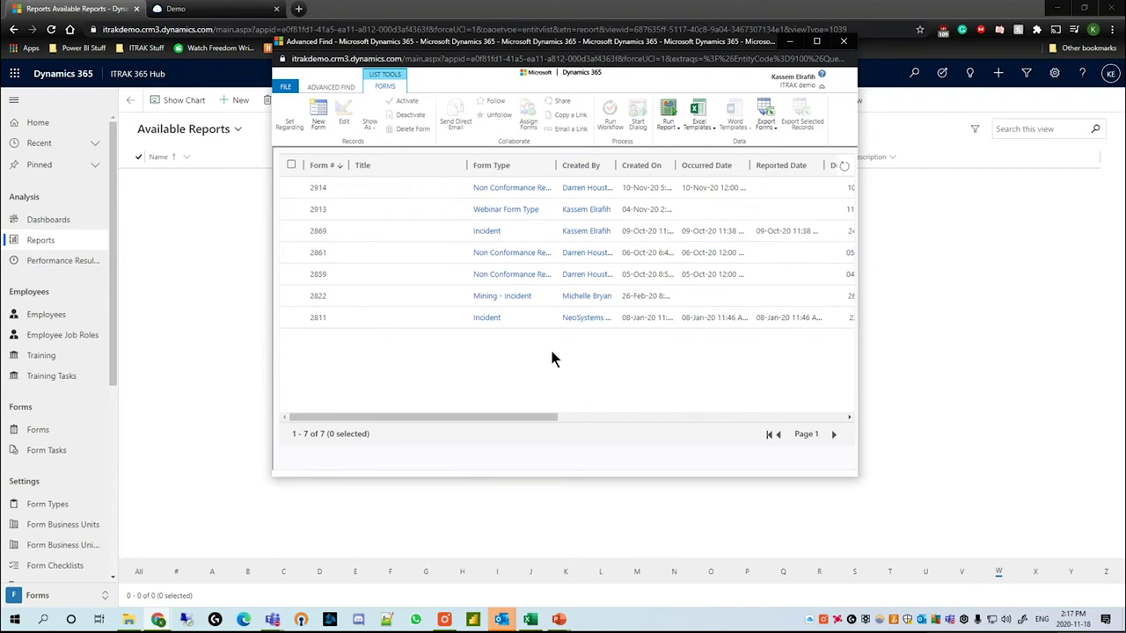
left_click(343, 86)
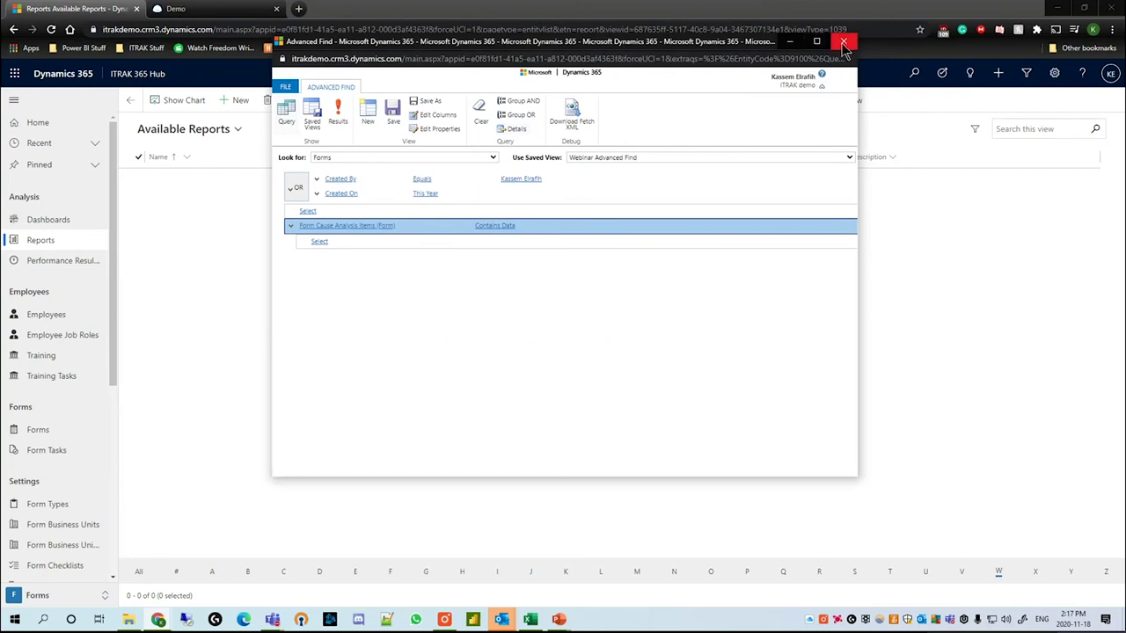
Close the Advanced Find window and refresh the Available Reports list
left_click_drag(778, 46, 1125, 98)
key("alt+Tab")
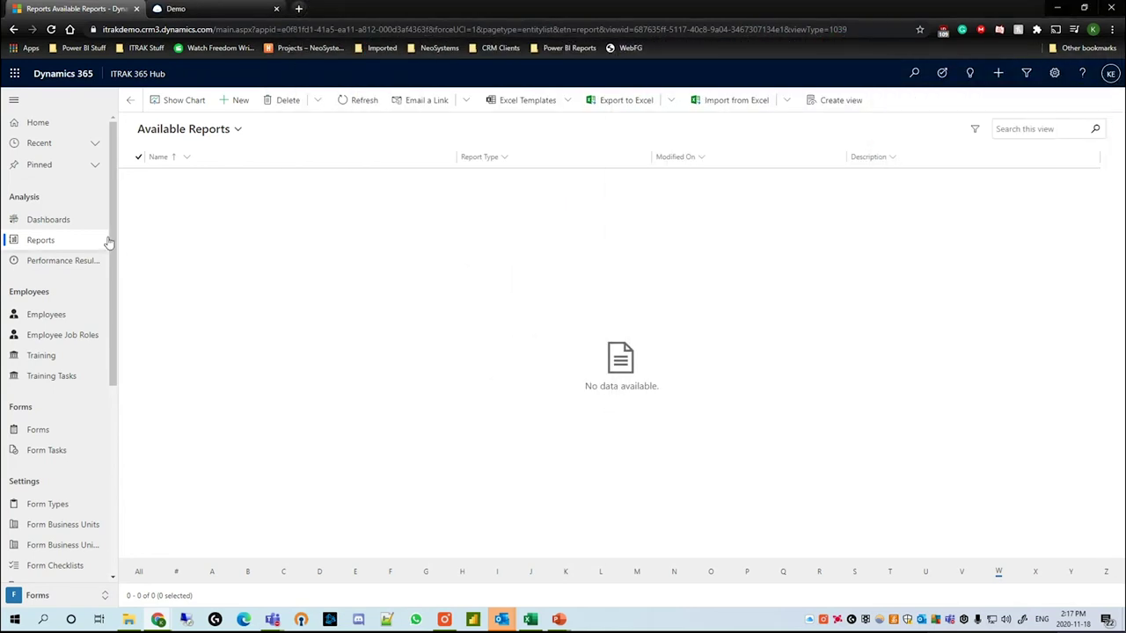
left_click(96, 243)
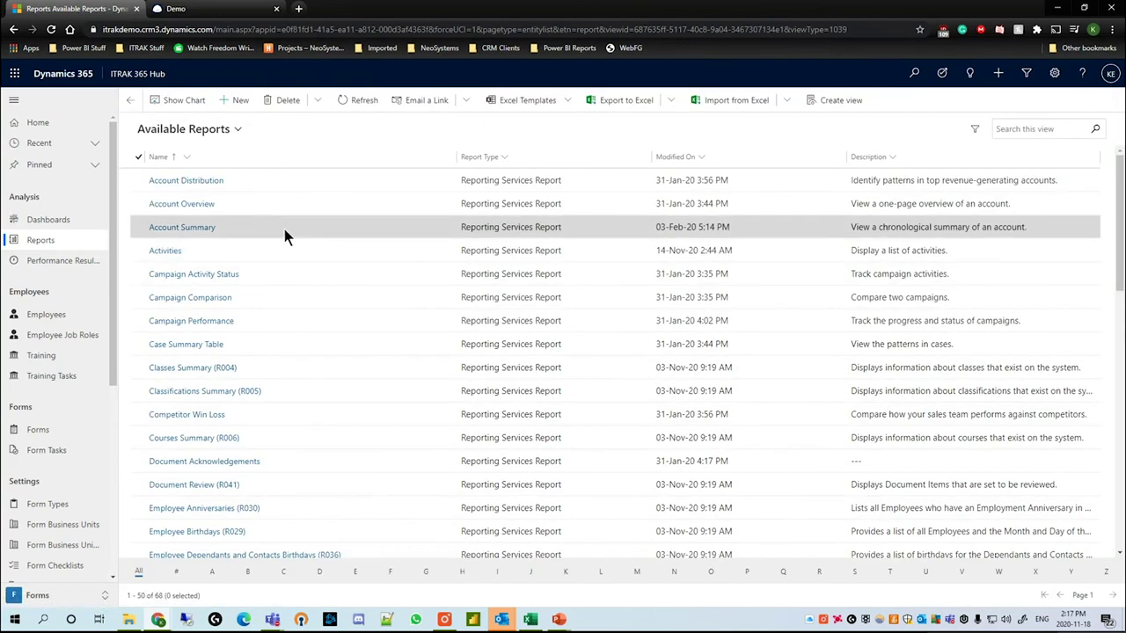
Search the reports list for 'user' and open the User Summary report
scroll(344, 301, "down", 4)
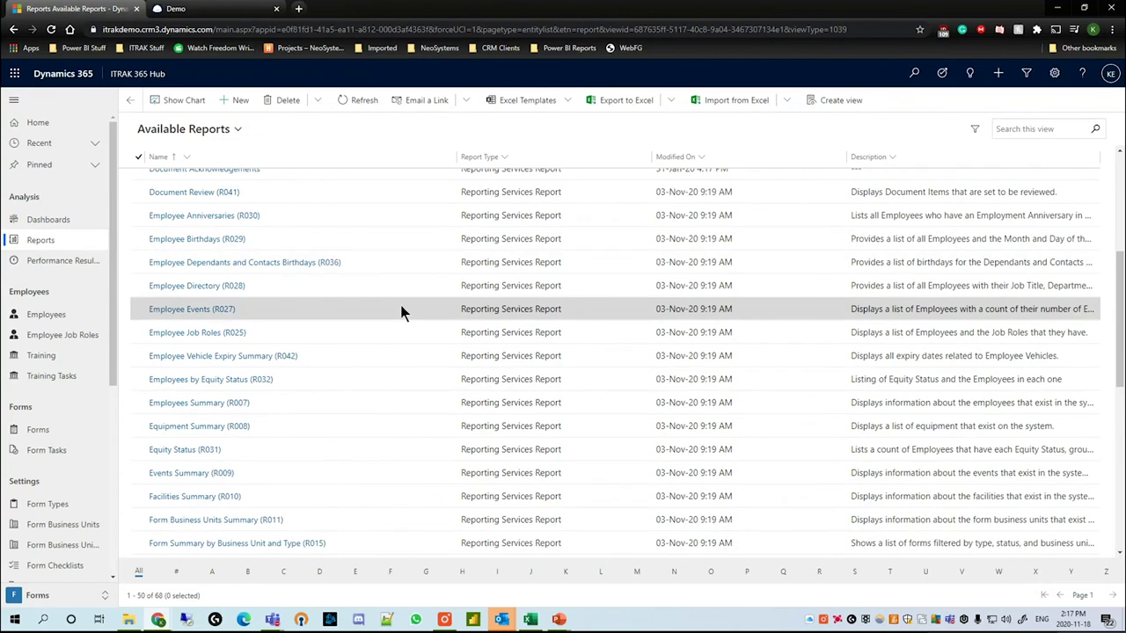
scroll(399, 301, "down", 6)
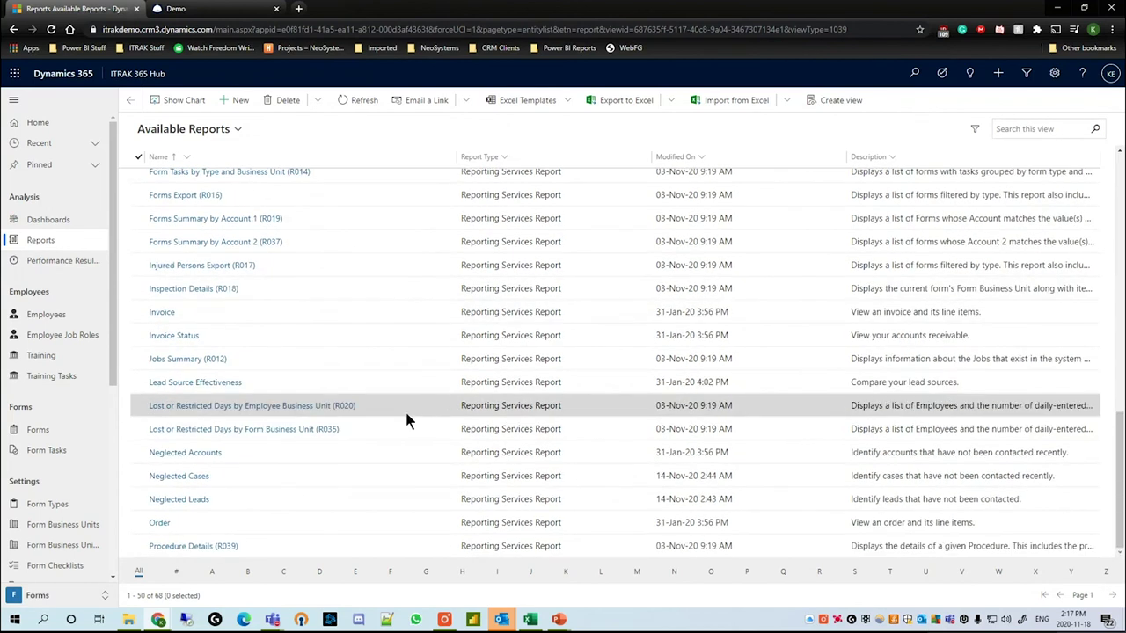
left_click(1016, 127)
type("user")
key("Return")
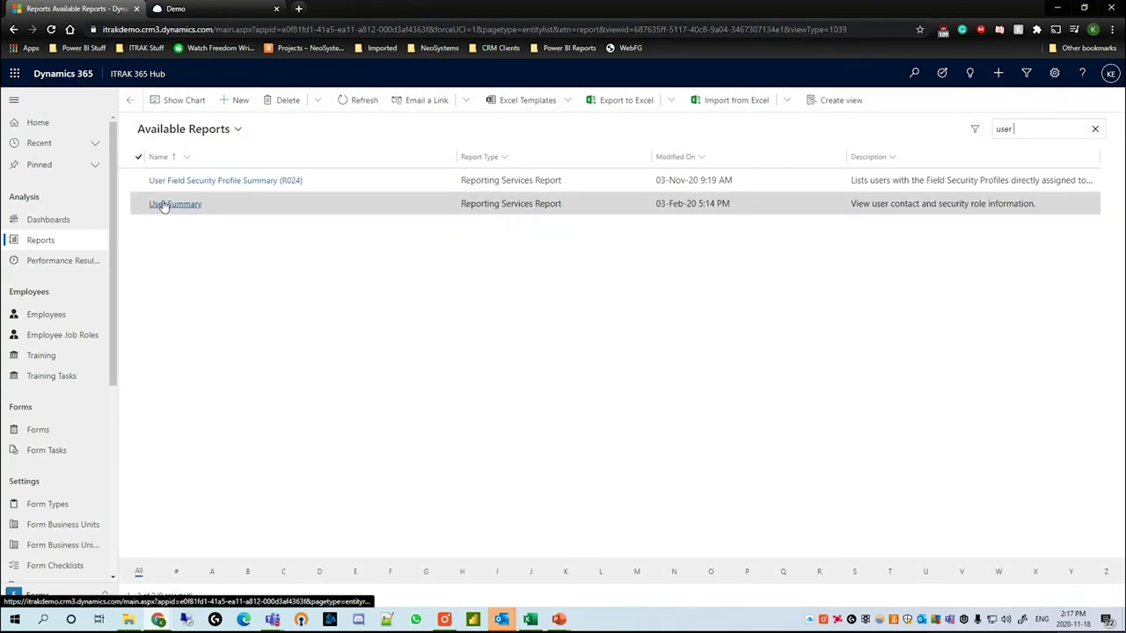
left_click(163, 204)
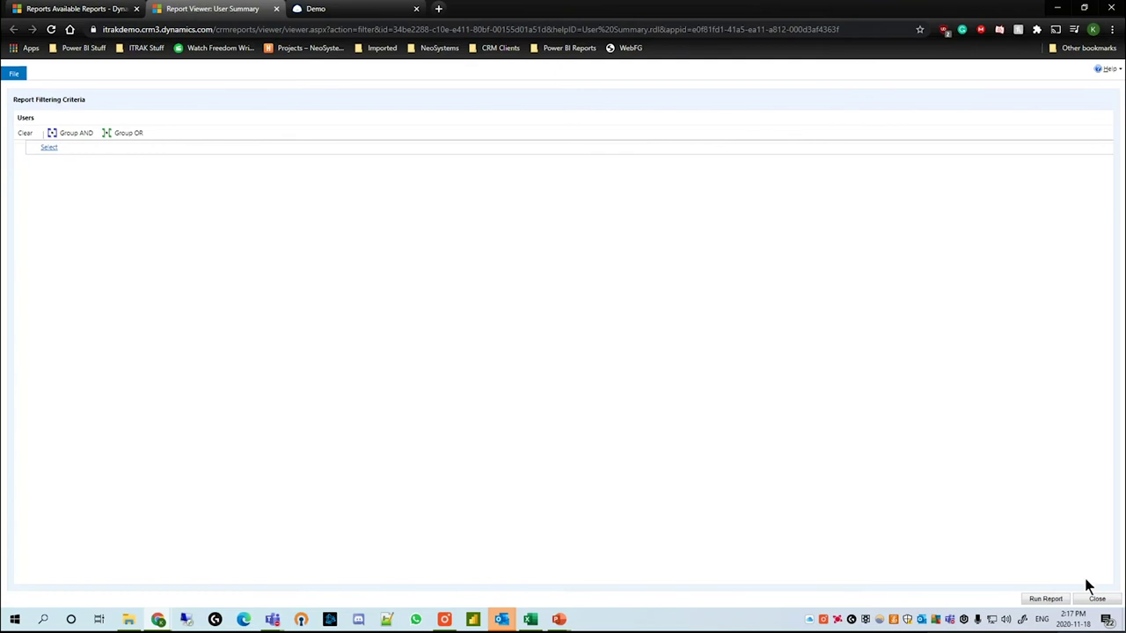
Run and refresh the User Summary report, then scroll through its users with email, phone and role columns
left_click(1043, 599)
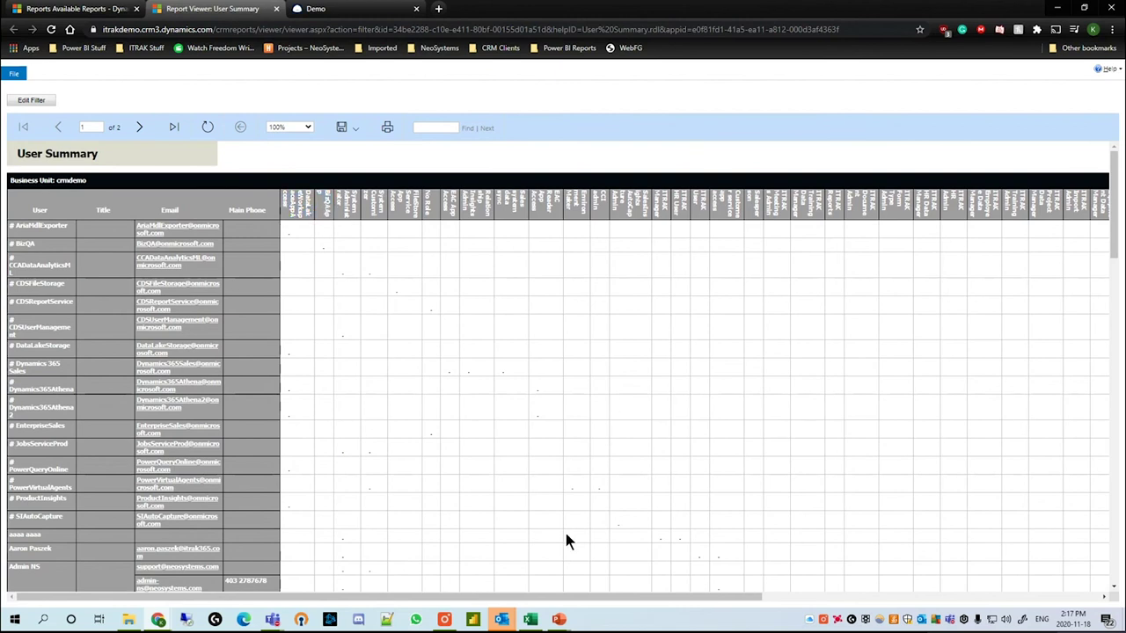
left_click(218, 188)
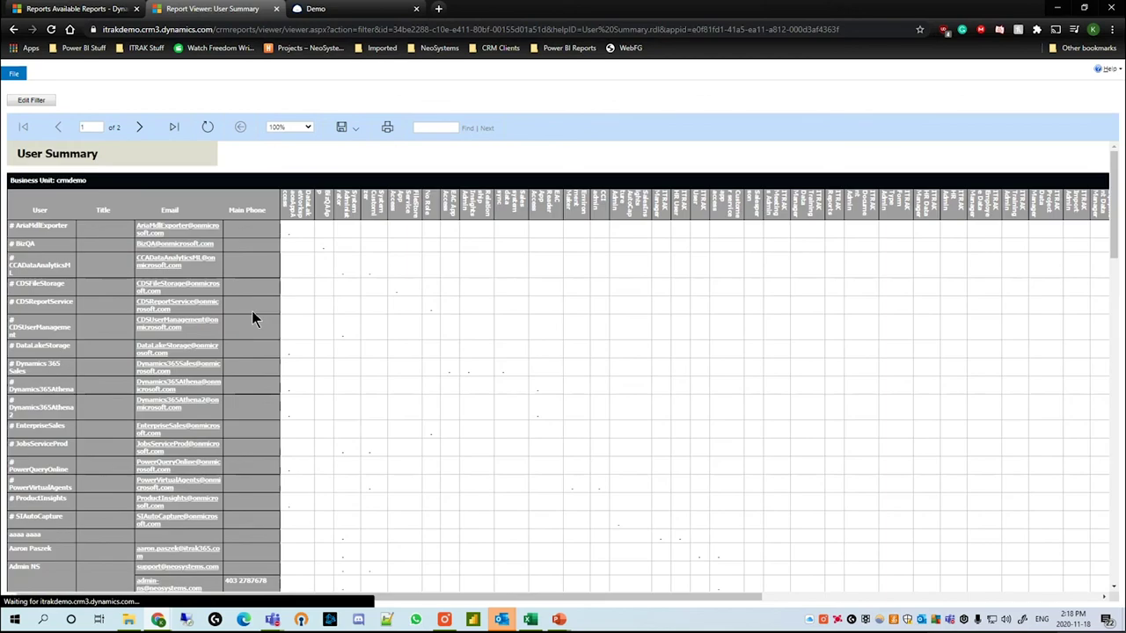
scroll(253, 317, "down", 5)
scroll(255, 332, "down", 2)
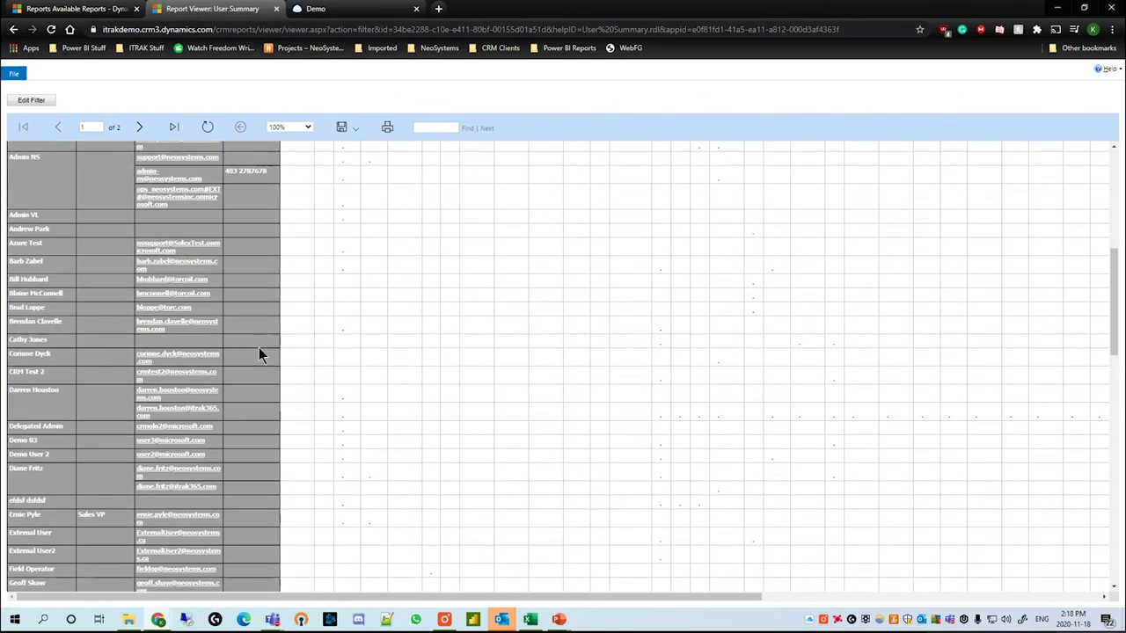
scroll(76, 423, "up", 5)
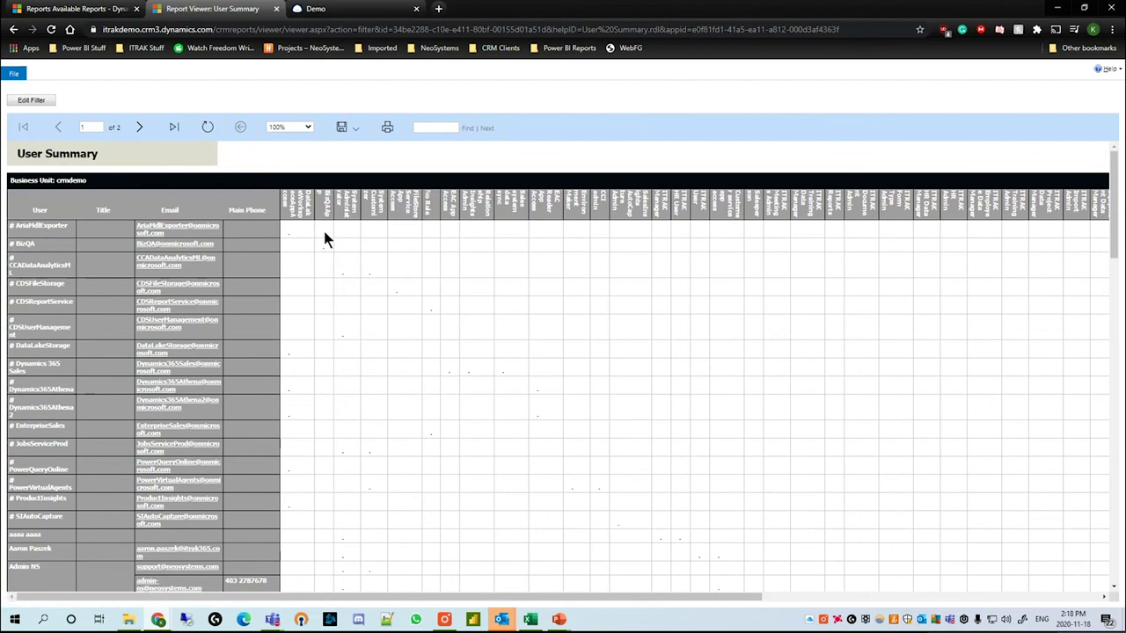
left_click_drag(525, 598, 309, 350)
scroll(305, 345, "down", 10)
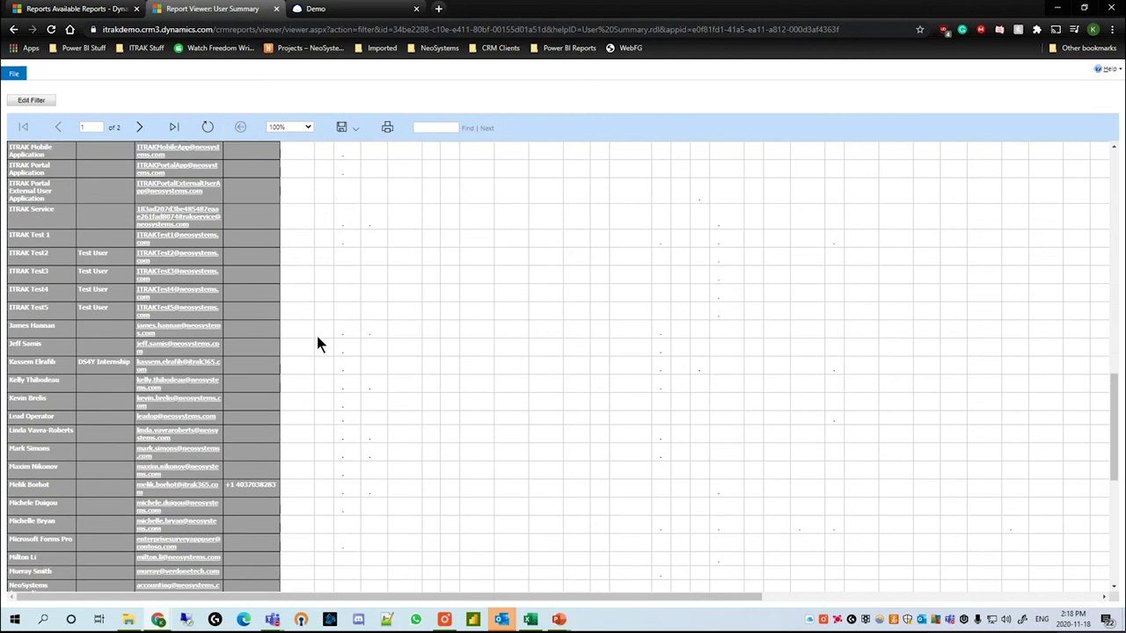
scroll(317, 347, "down", 3)
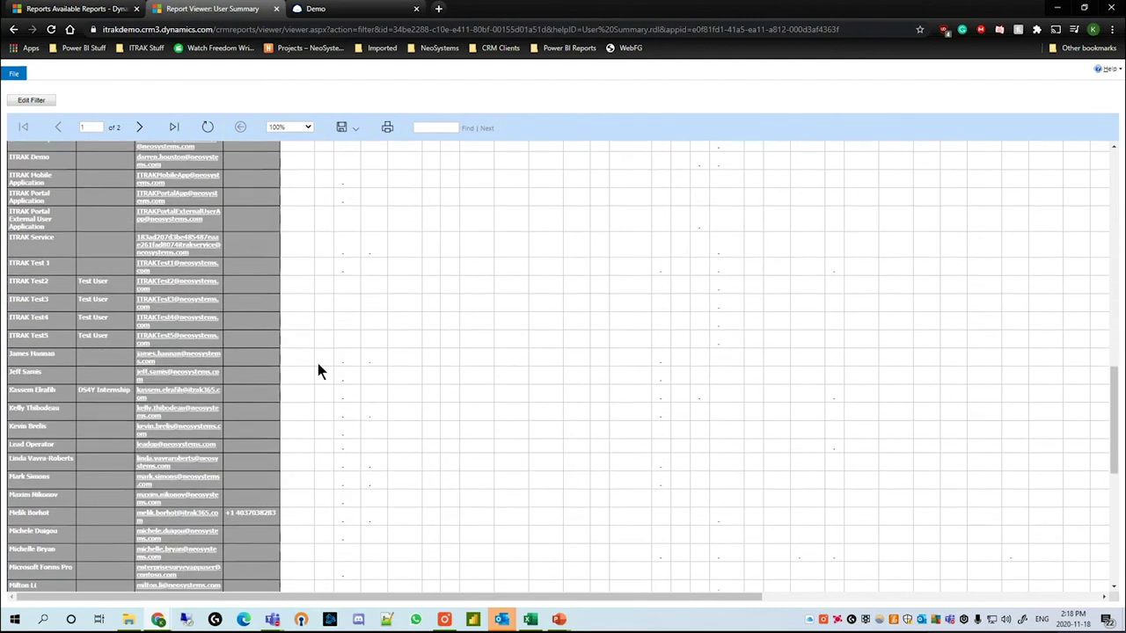
scroll(299, 362, "down", 1)
scroll(317, 467, "up", 10)
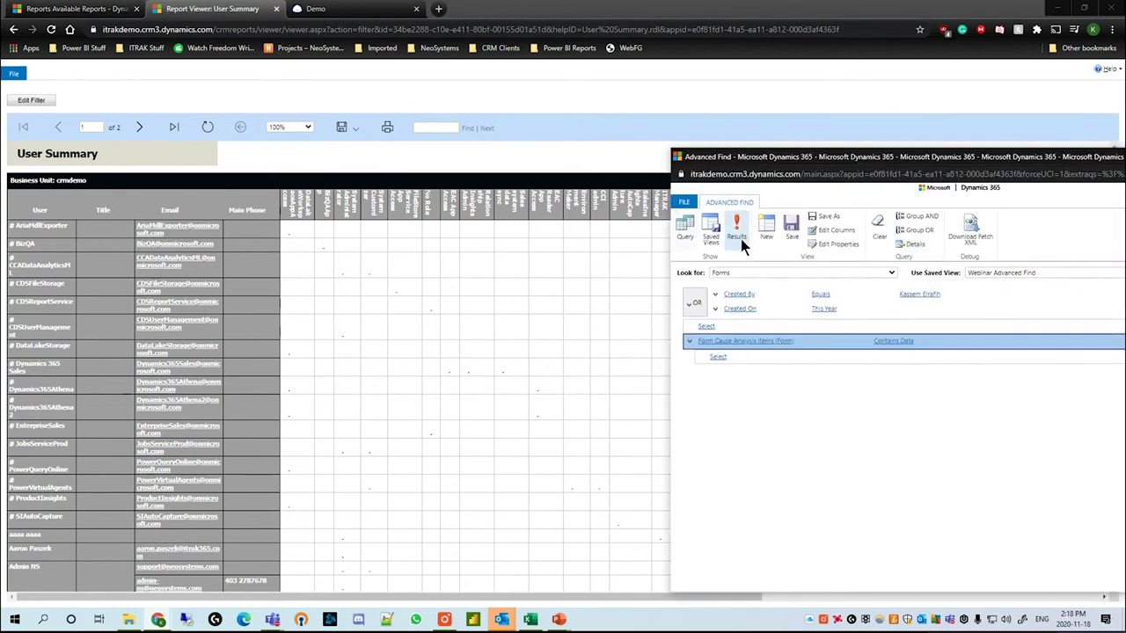
List the seven forms the saved search returns, then close Advanced Find and the User Summary report
left_click(737, 231)
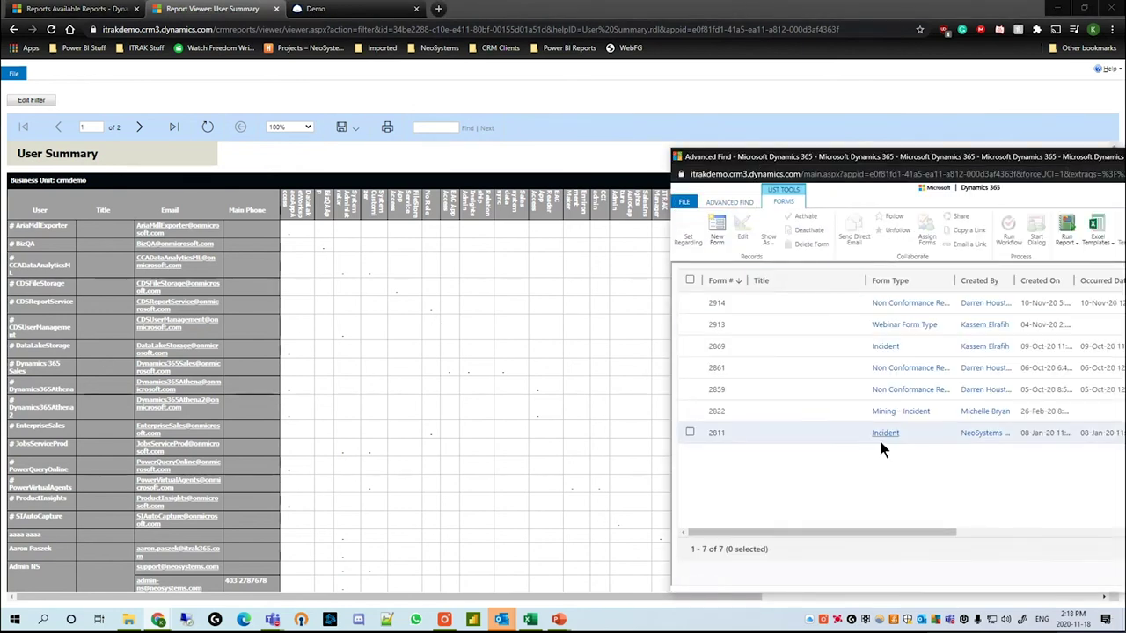
left_click_drag(904, 164, 909, 163)
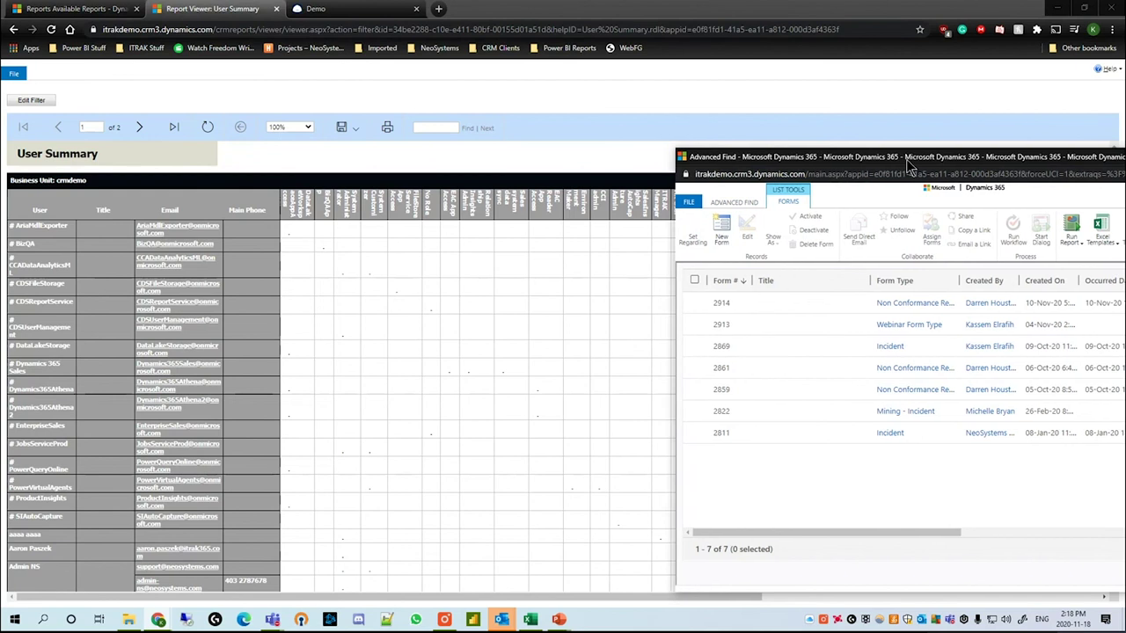
left_click(774, 132)
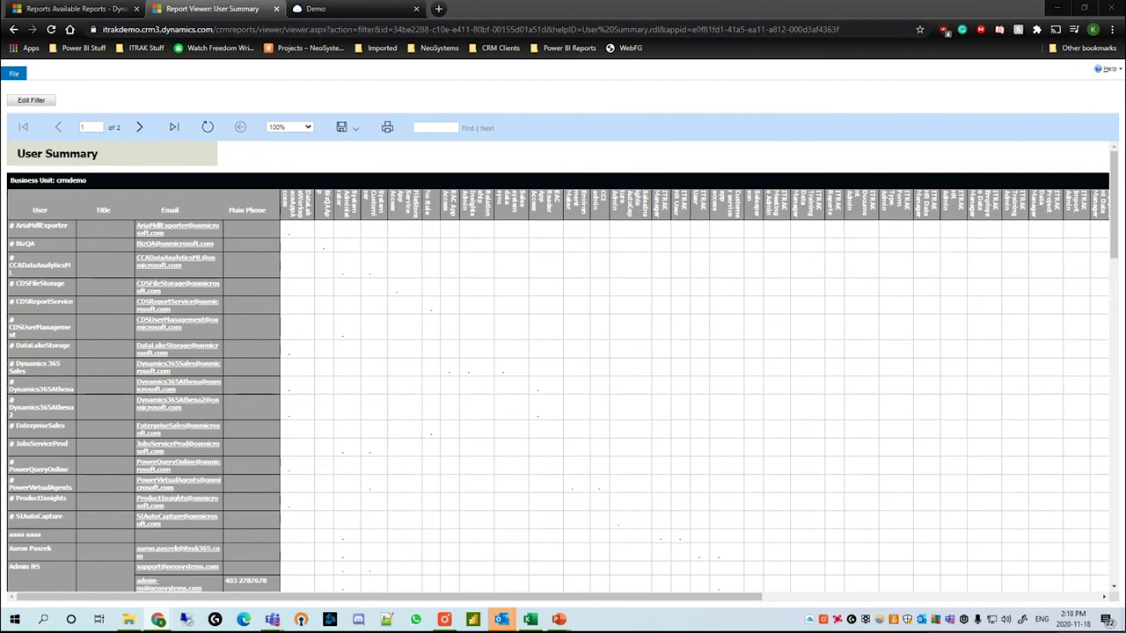
left_click(276, 9)
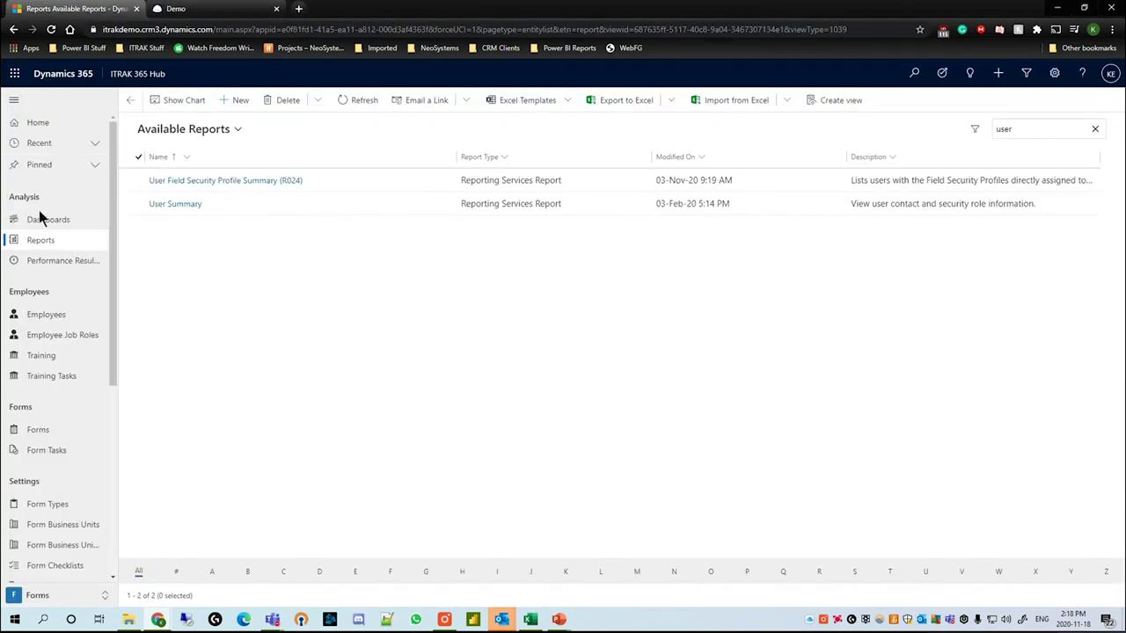
Create a new report in a maximized window named 'Webninar Advanced Find Report'
left_click(251, 102)
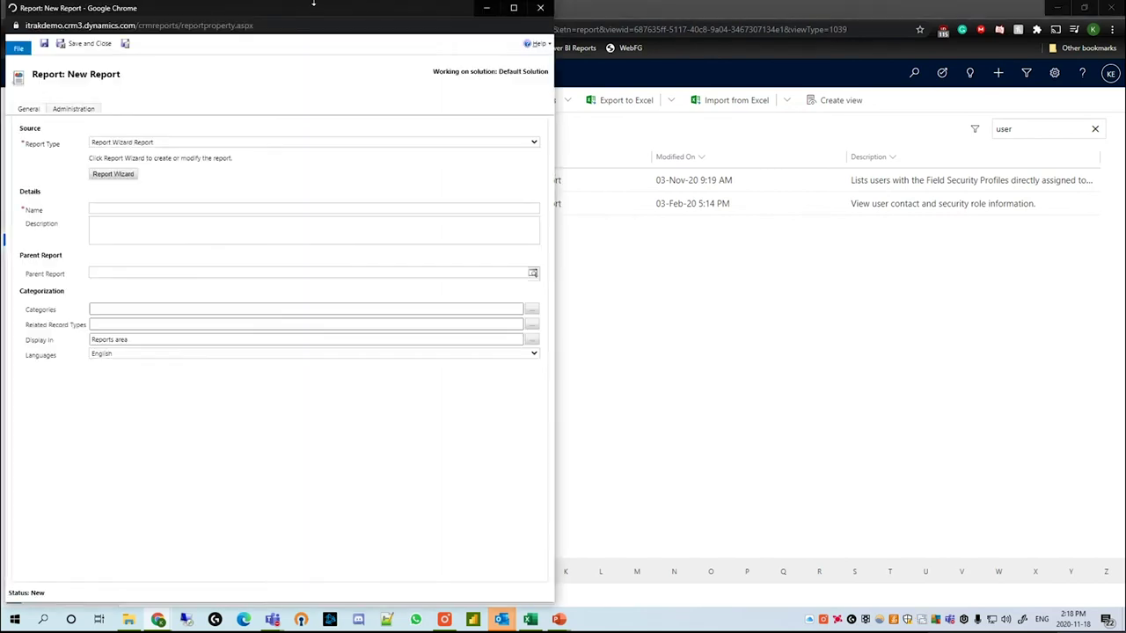
left_click_drag(324, 14, 333, 32)
double_click(330, 32)
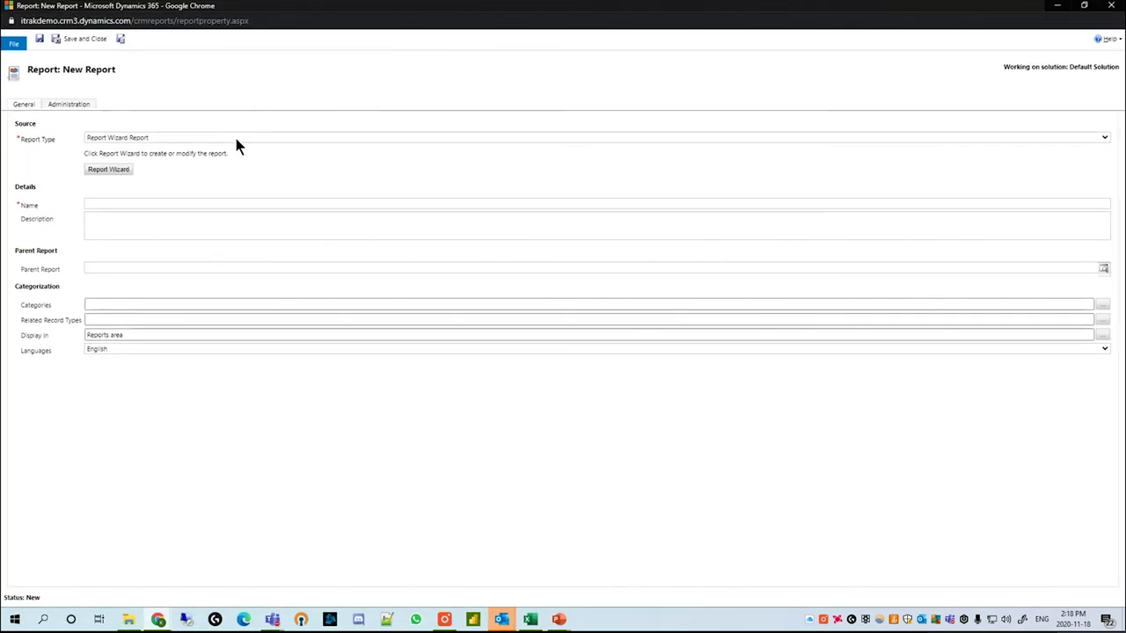
left_click(218, 203)
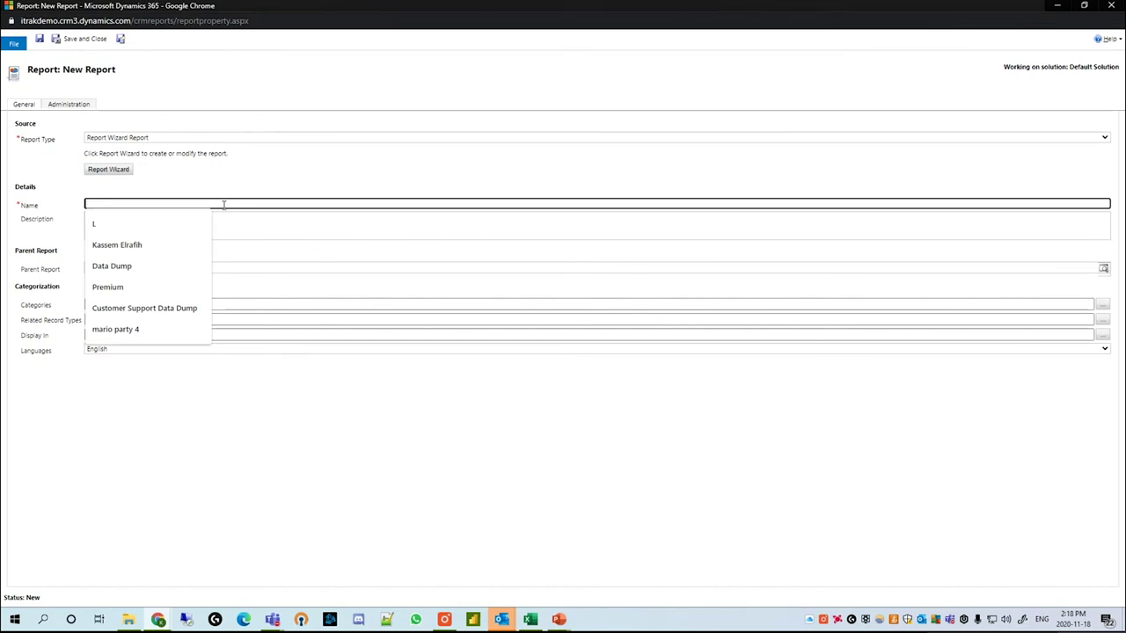
type("ADV")
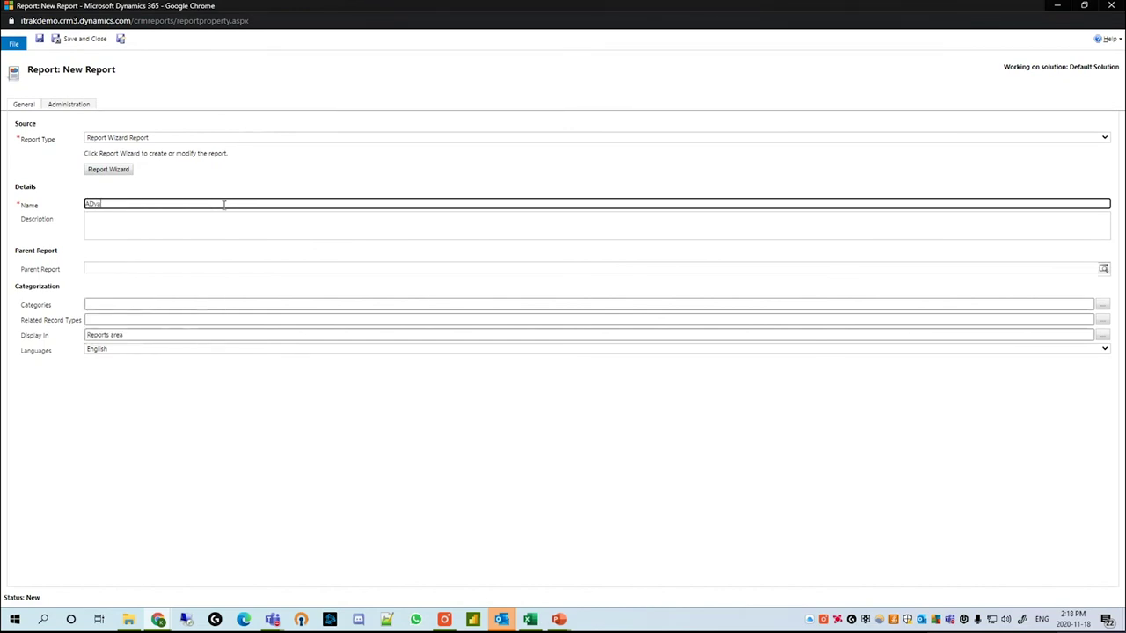
key("BackSpace")
type("Webninar Advanced Find Report")
left_click(272, 337)
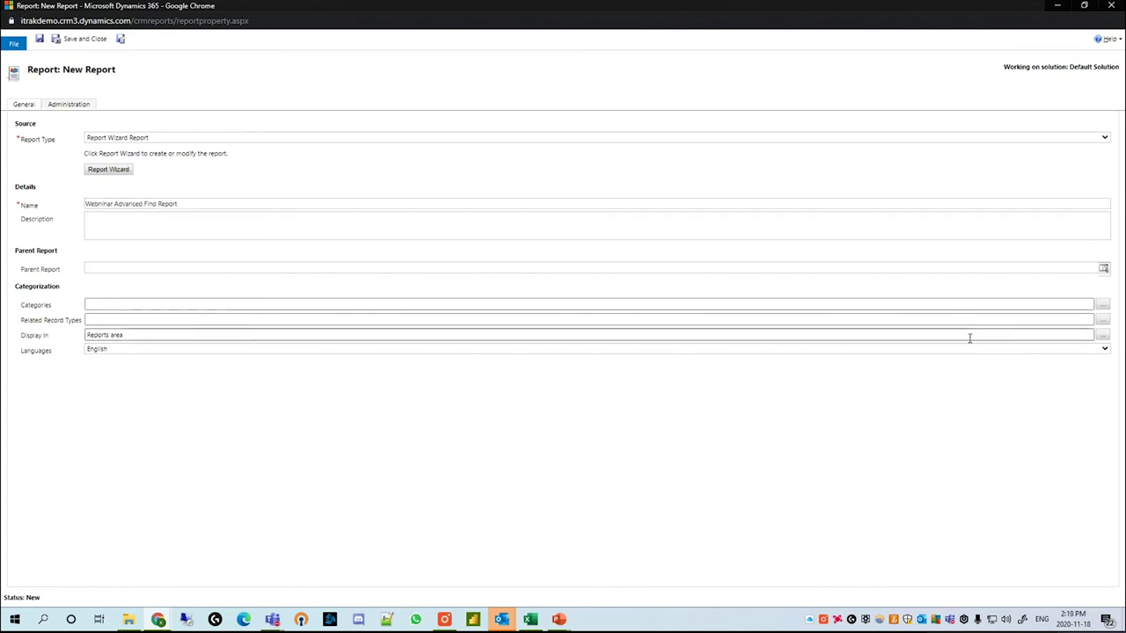
Add Forms for related record types to Display In, then attempt saving and dismiss the build-first warning
left_click(1104, 336)
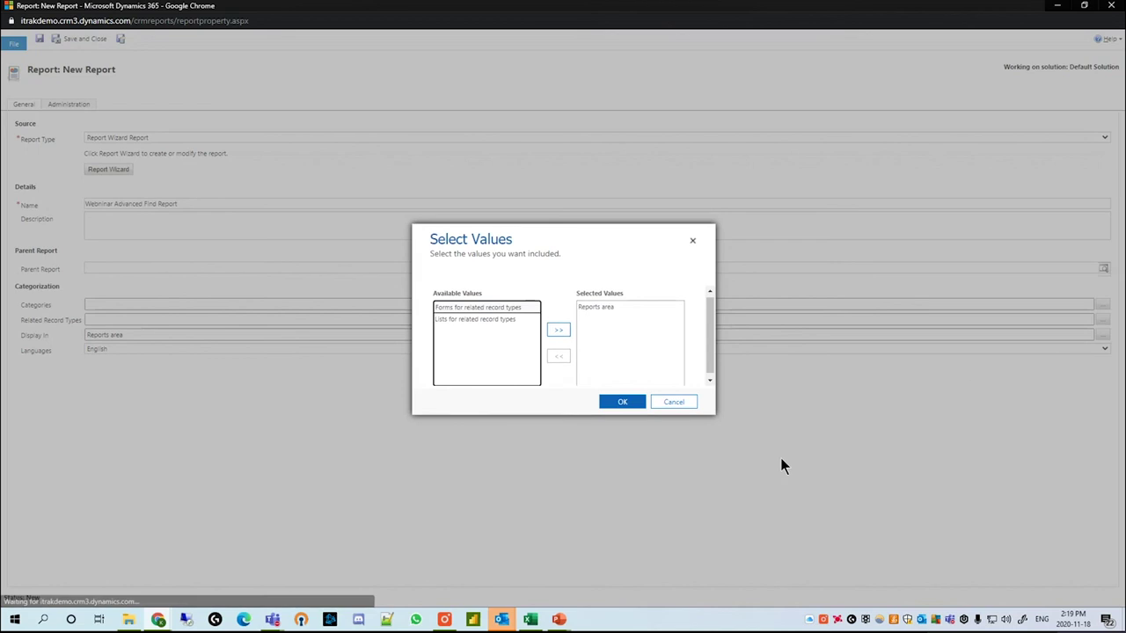
left_click(554, 330)
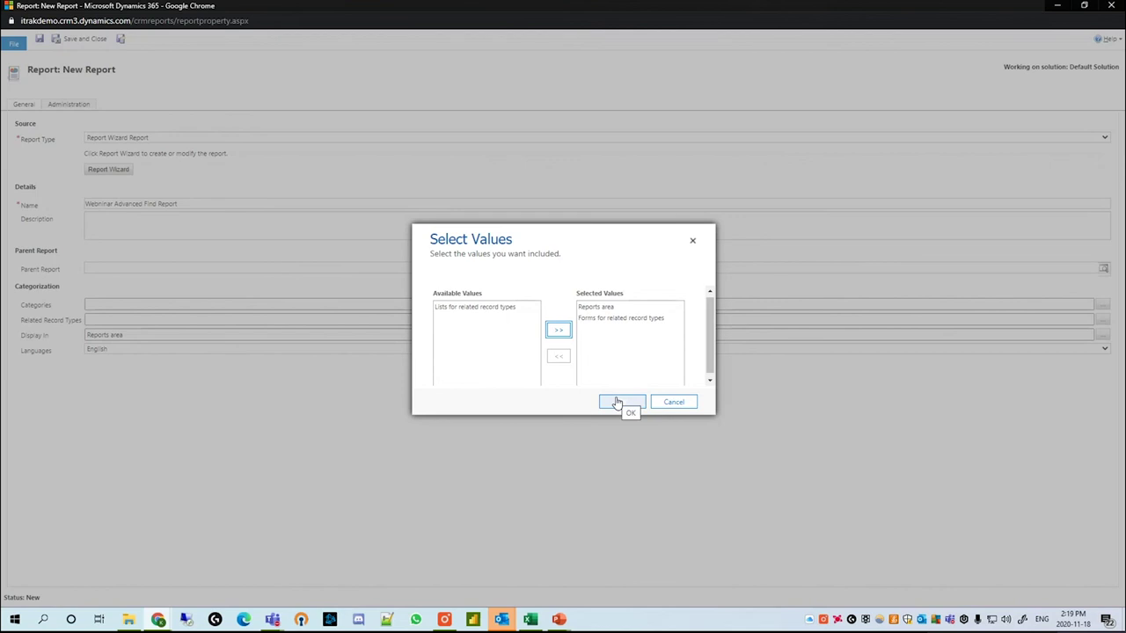
left_click(618, 402)
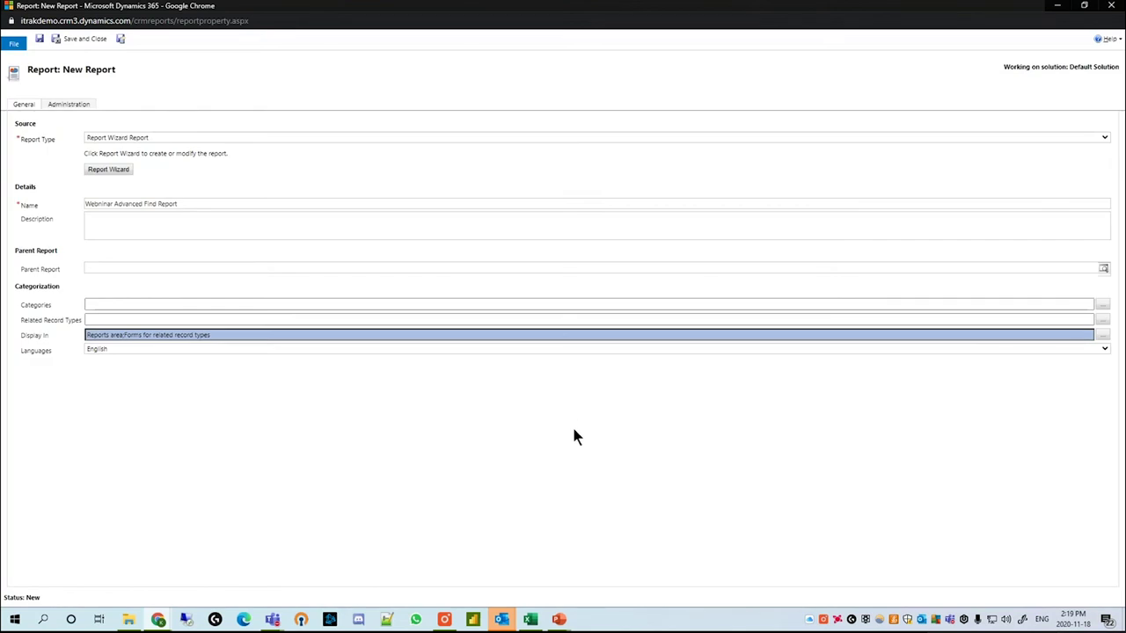
left_click(39, 39)
left_click(677, 109)
Start a new wizard report named 'Webinar Advanced Find Report' with a description requiring cause analysis
left_click(102, 170)
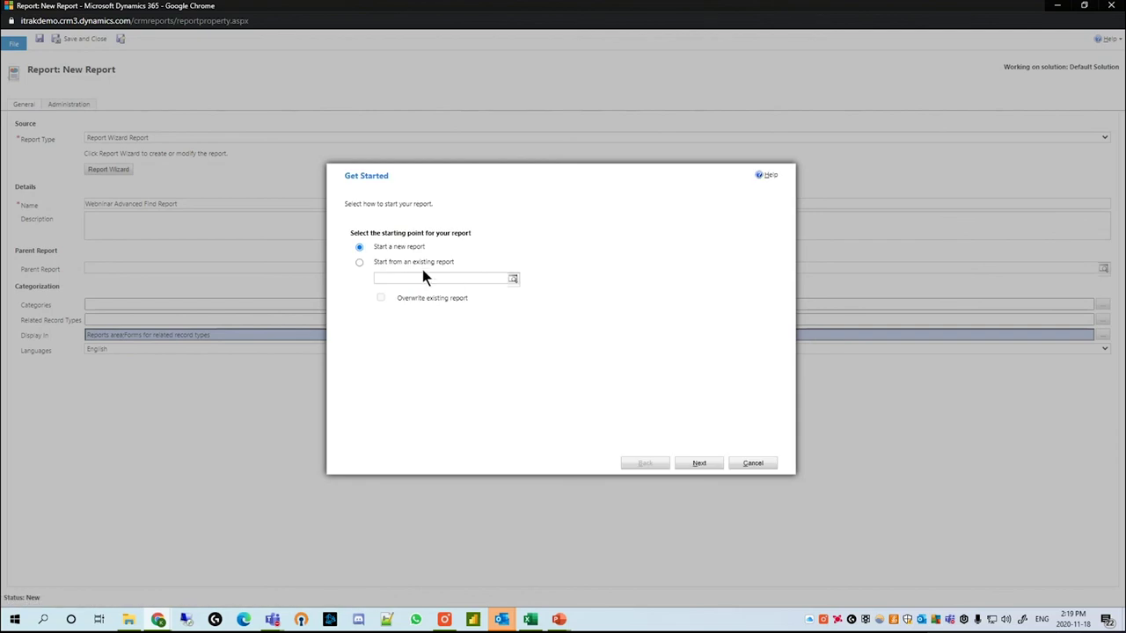
left_click(681, 466)
left_click(561, 251)
right_click(588, 253)
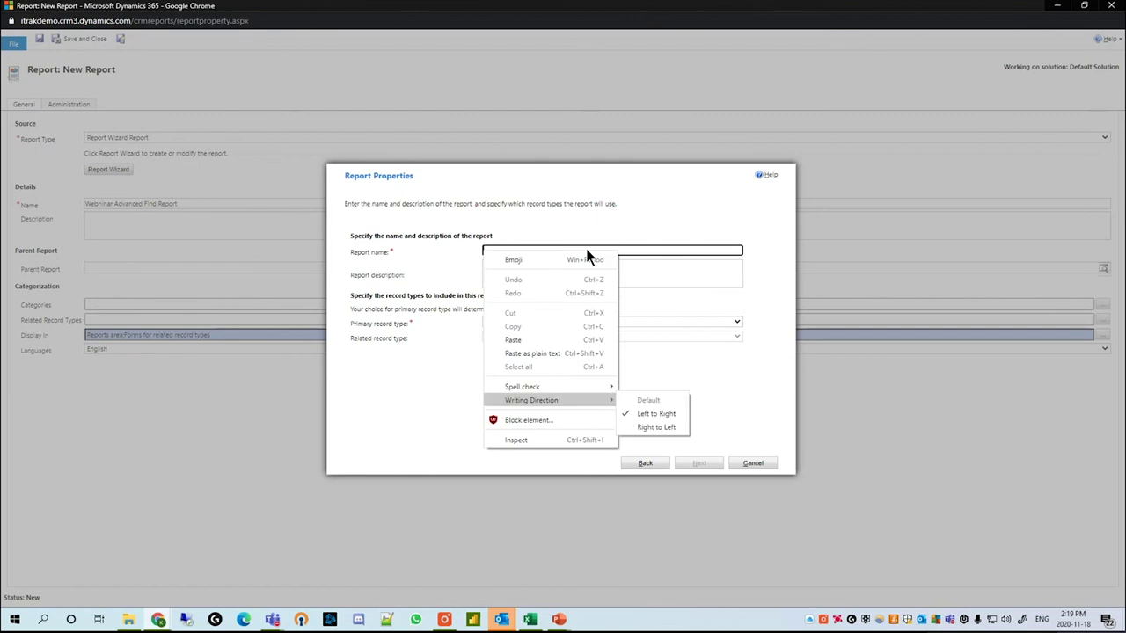
left_click(695, 249)
type("Webinar Advanced Find Report")
key("Tab")
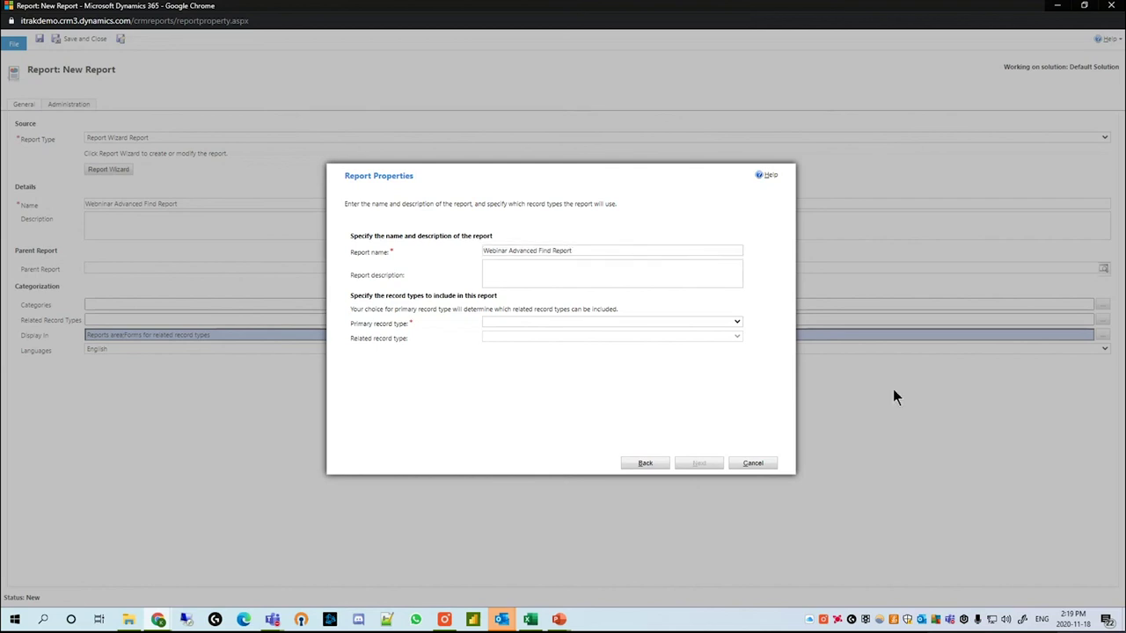
left_click(697, 282)
type("Forms Created by Kassem or on 2020")
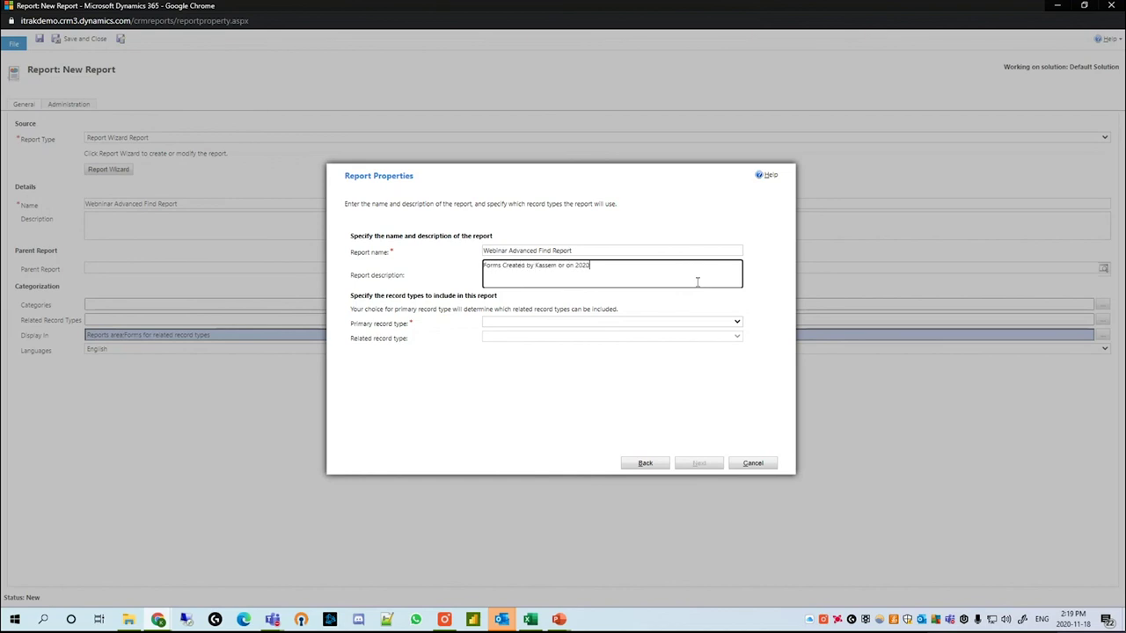
type("Must unclude cause anlaysis")
Choose Forms as the primary record type and Form Cause Analysis Items (Form) as related
left_click(738, 323)
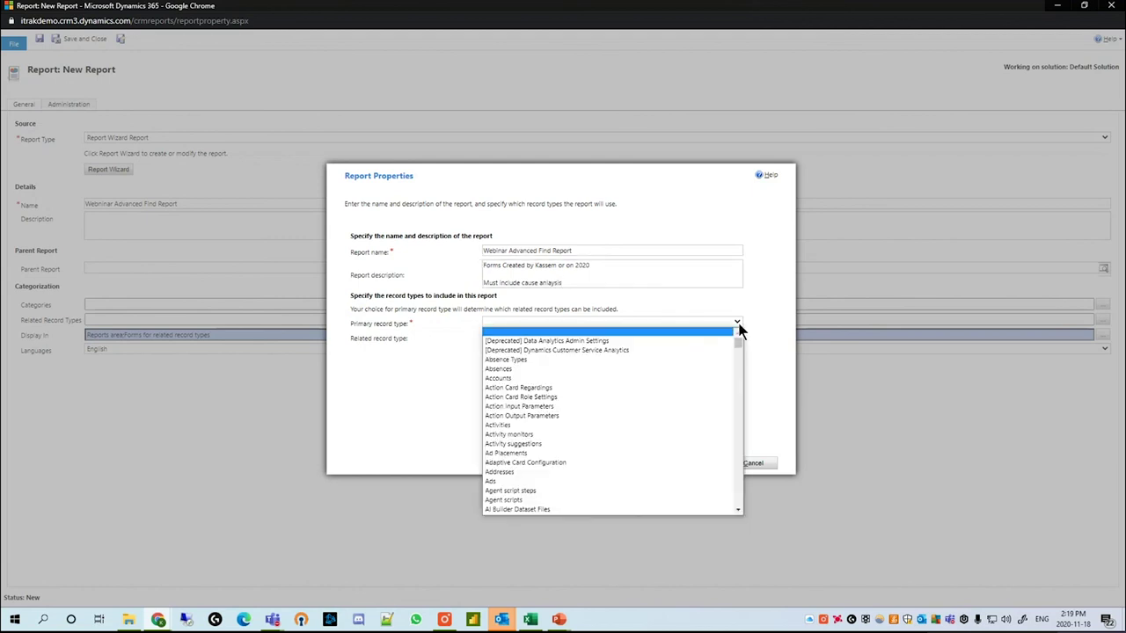
key("f")
scroll(629, 431, "down", 6)
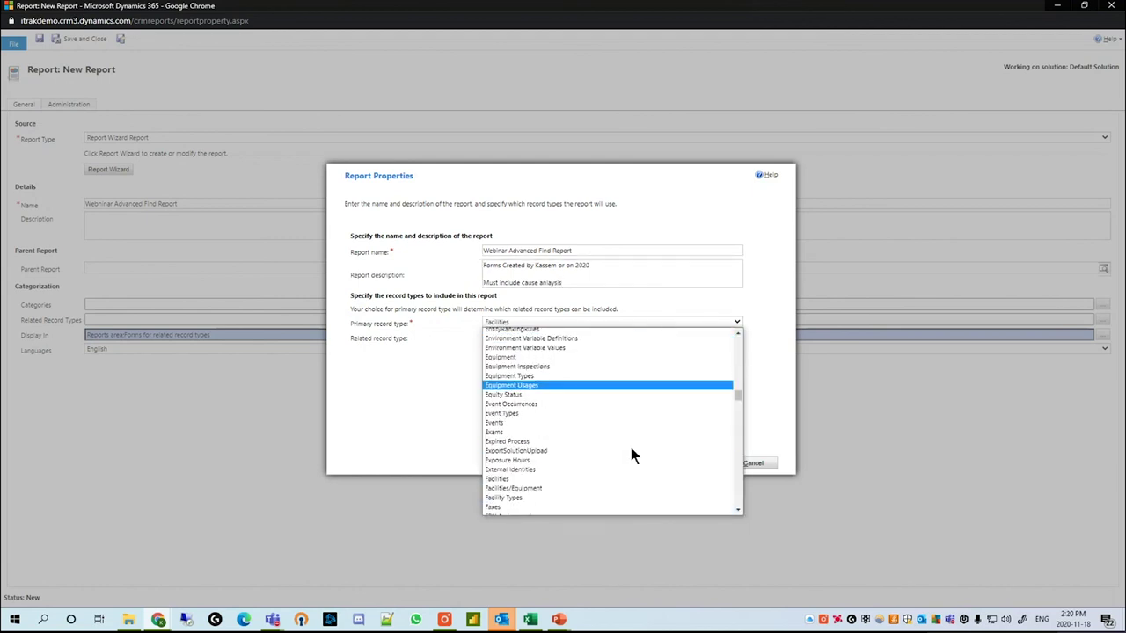
scroll(618, 400, "down", 10)
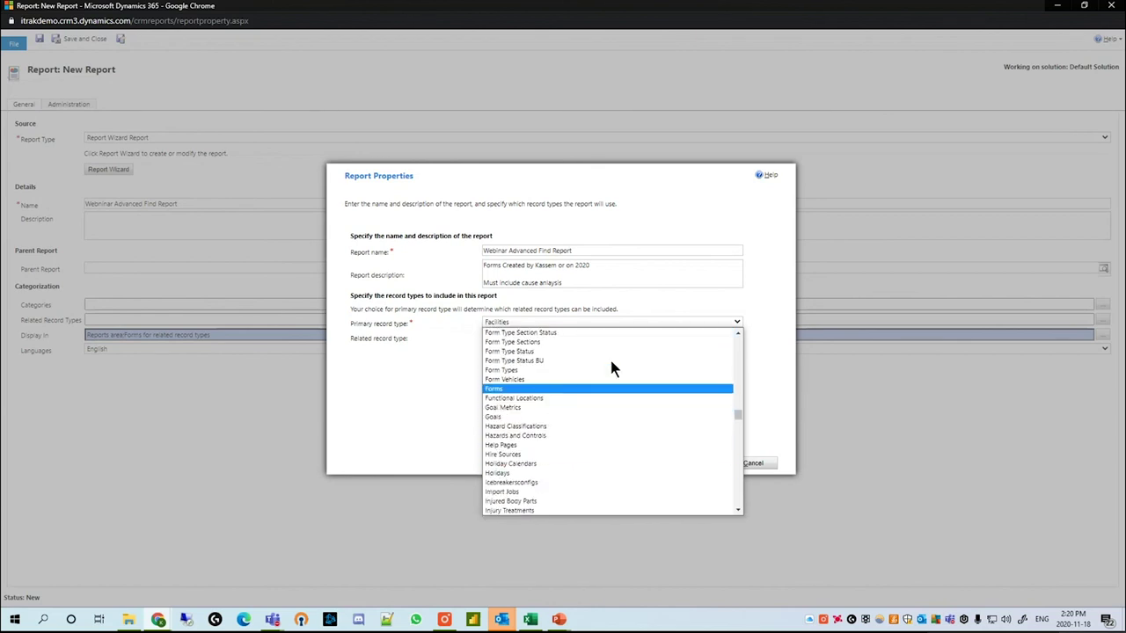
left_click(607, 388)
left_click(738, 336)
scroll(671, 419, "down", 15)
scroll(665, 417, "up", 10)
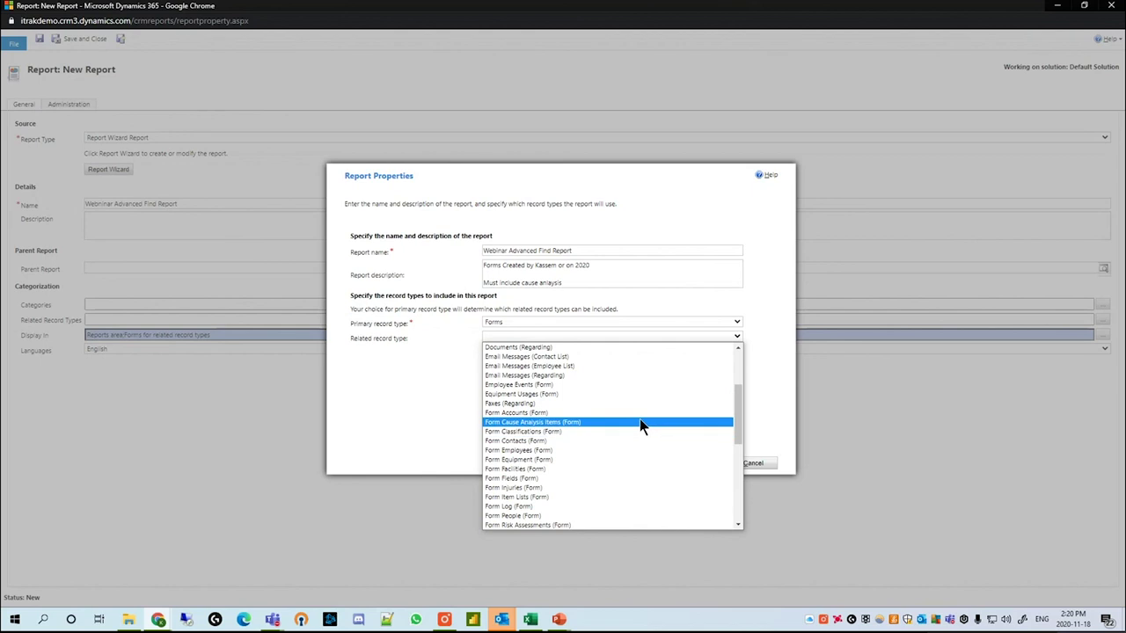
left_click(641, 423)
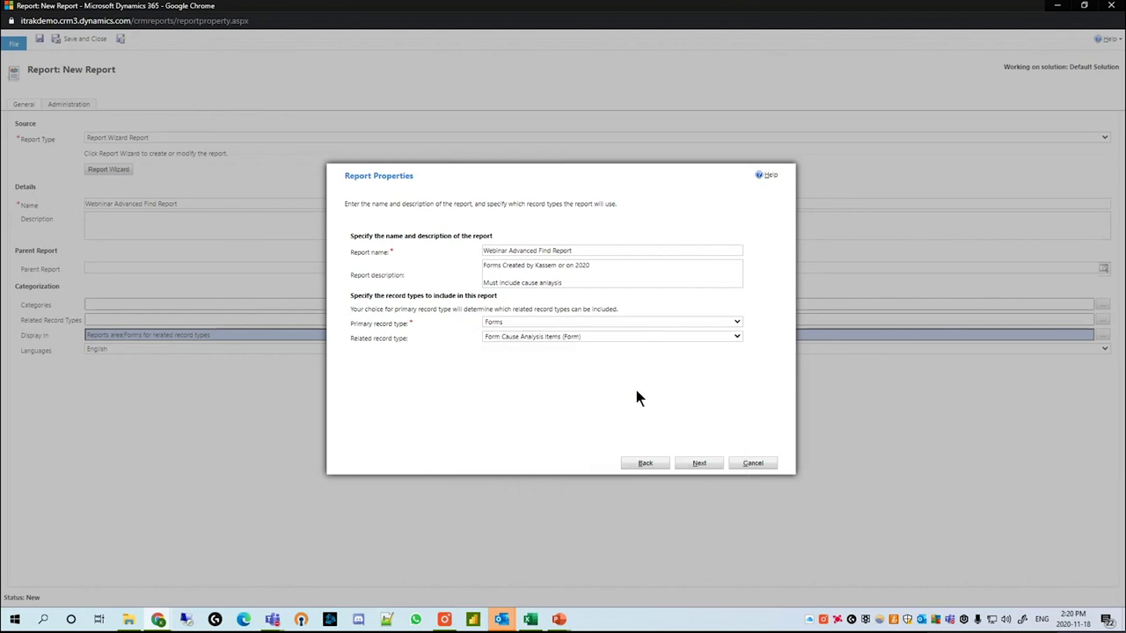
left_click(695, 464)
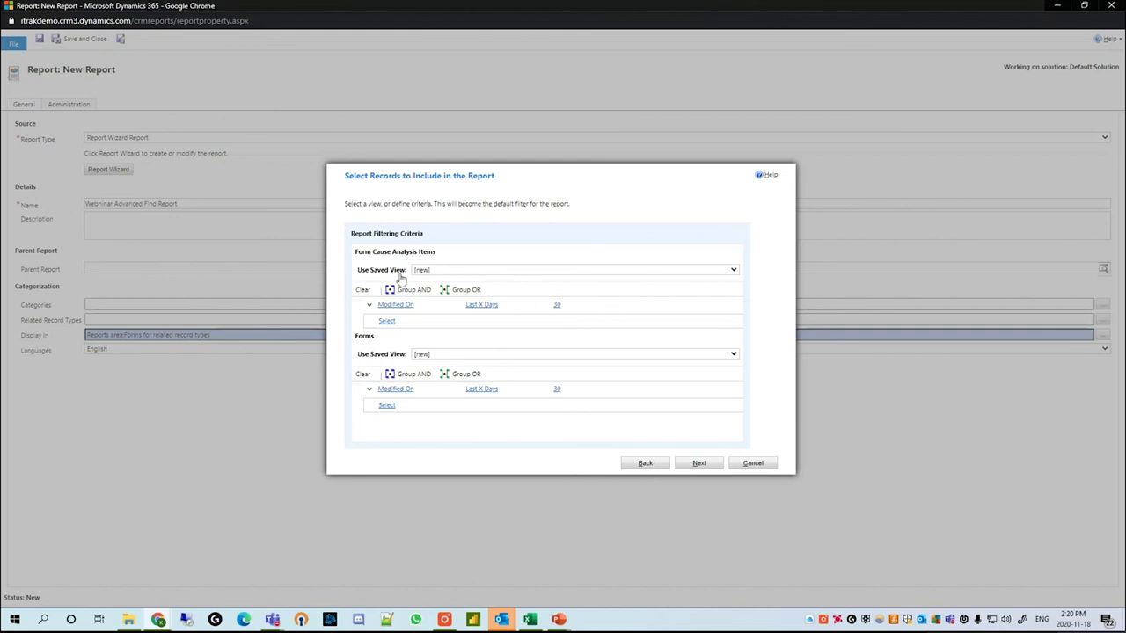
Set the cause-analysis filter condition to Form Cause Analysis Item contains data
left_click(414, 303)
left_click(440, 308)
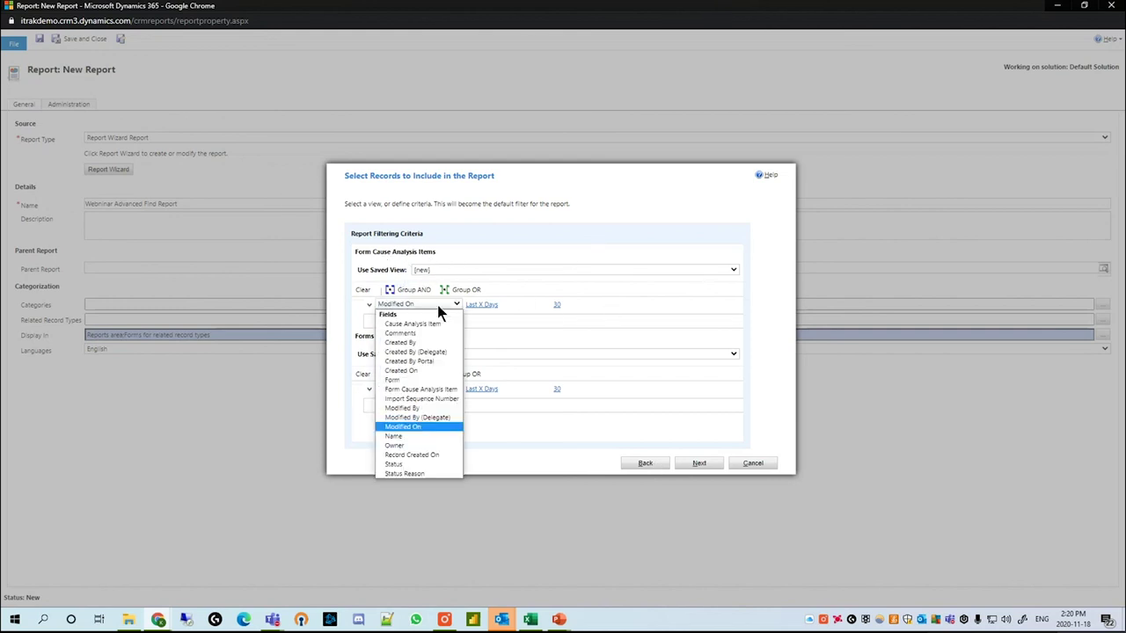
left_click(421, 389)
left_click(519, 305)
left_click(495, 336)
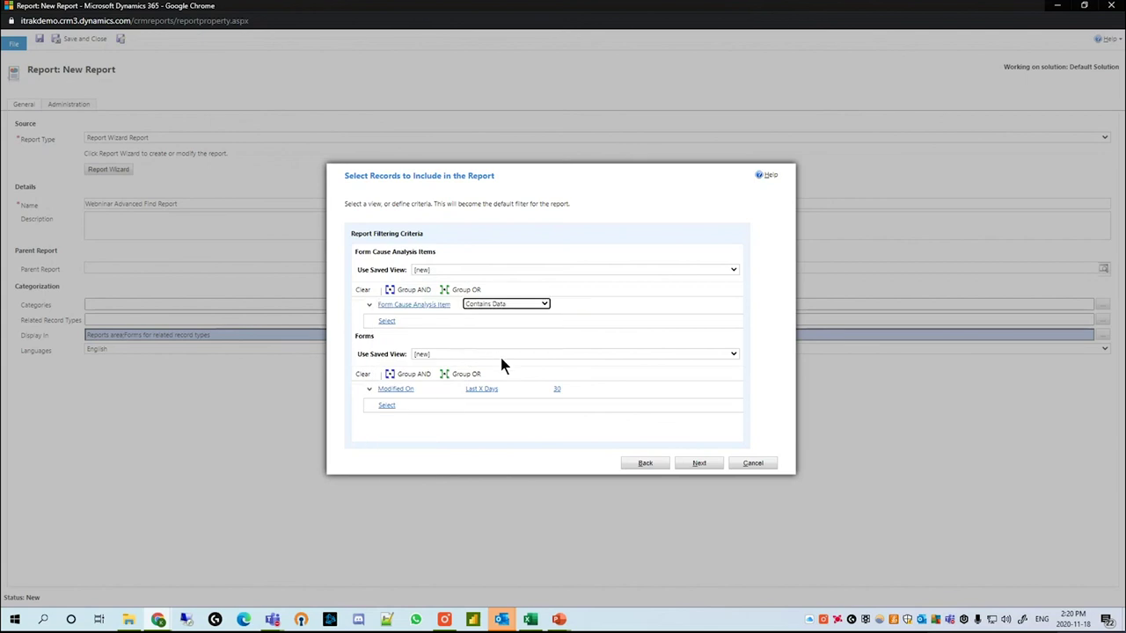
left_click(454, 305)
left_click(456, 304)
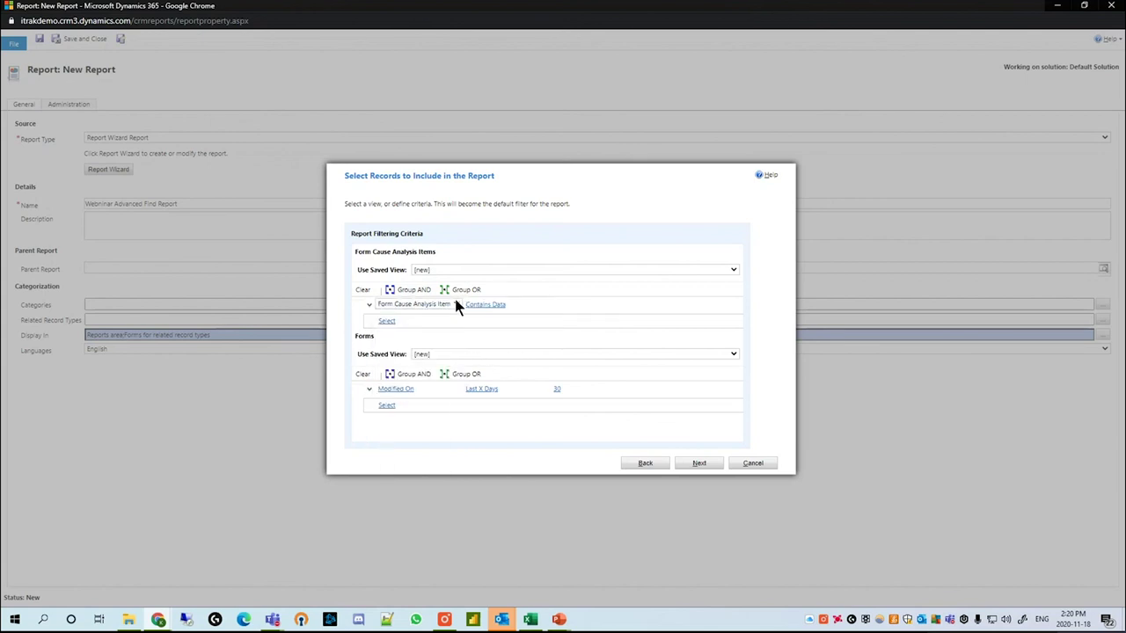
Apply the Webinar Advanced Find saved view to Forms and clear the cause-analysis condition
left_click(431, 352)
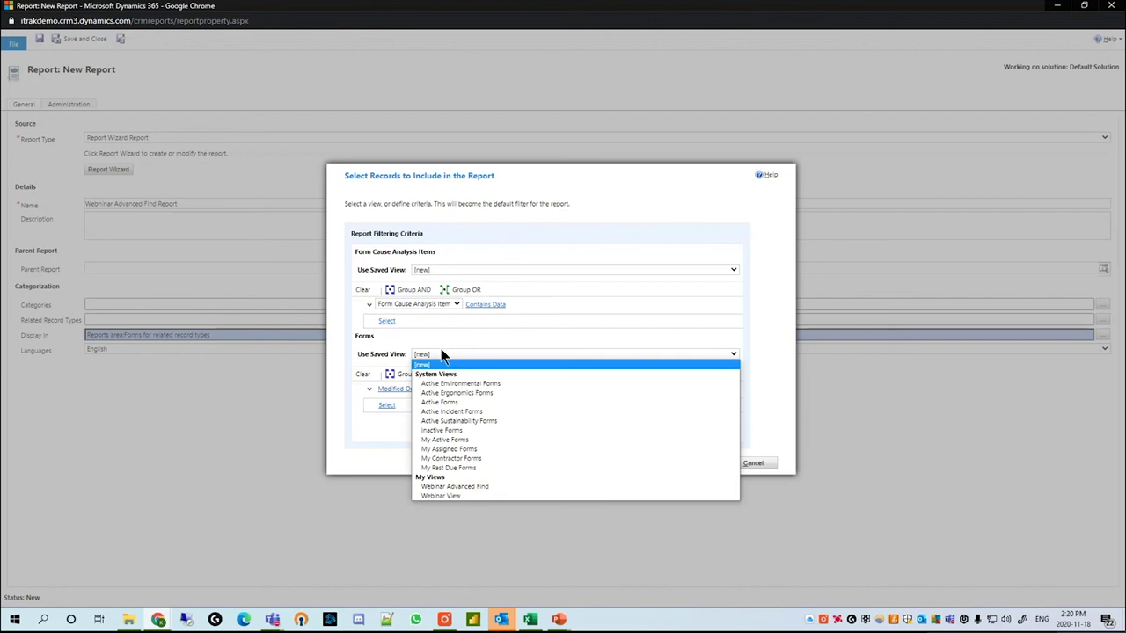
left_click(467, 489)
left_click(490, 271)
left_click(453, 271)
left_click(362, 289)
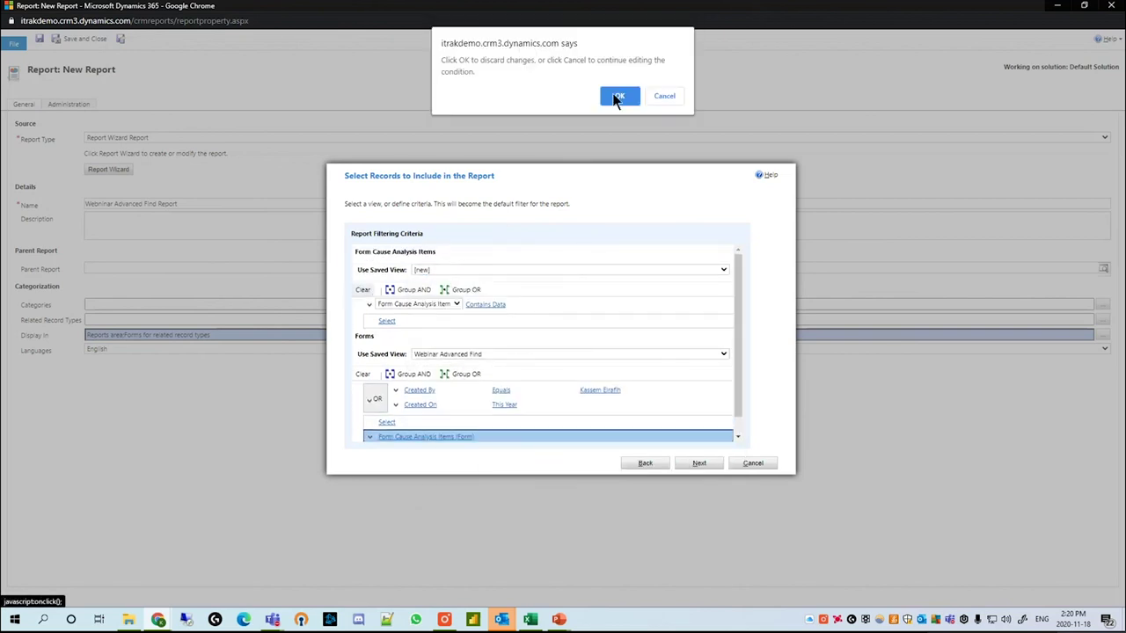
left_click(616, 98)
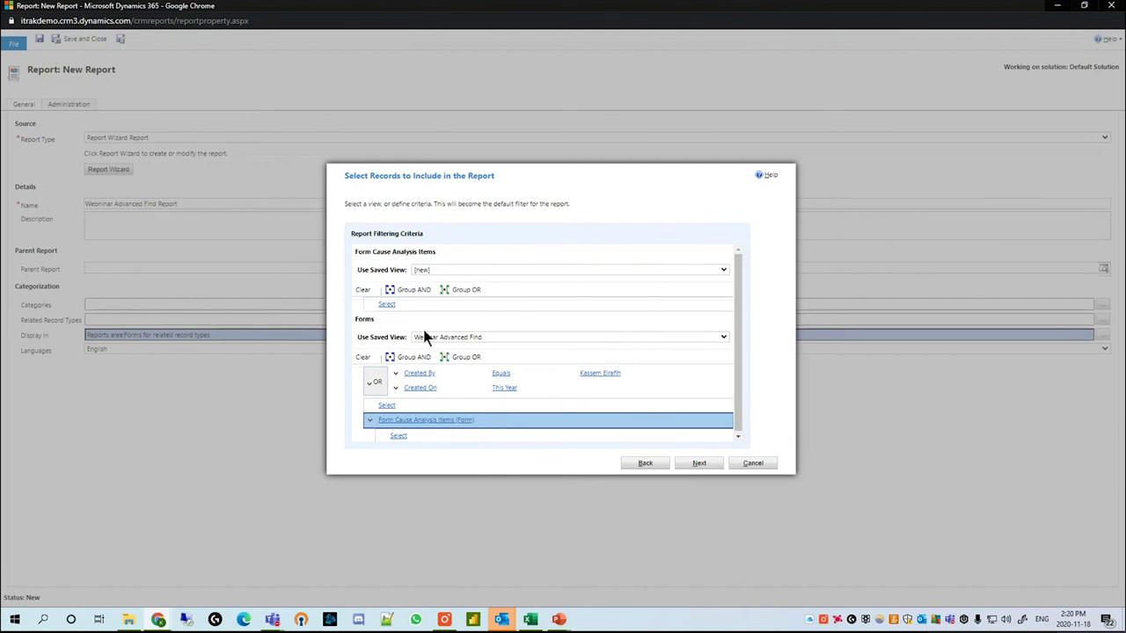
left_click(466, 374)
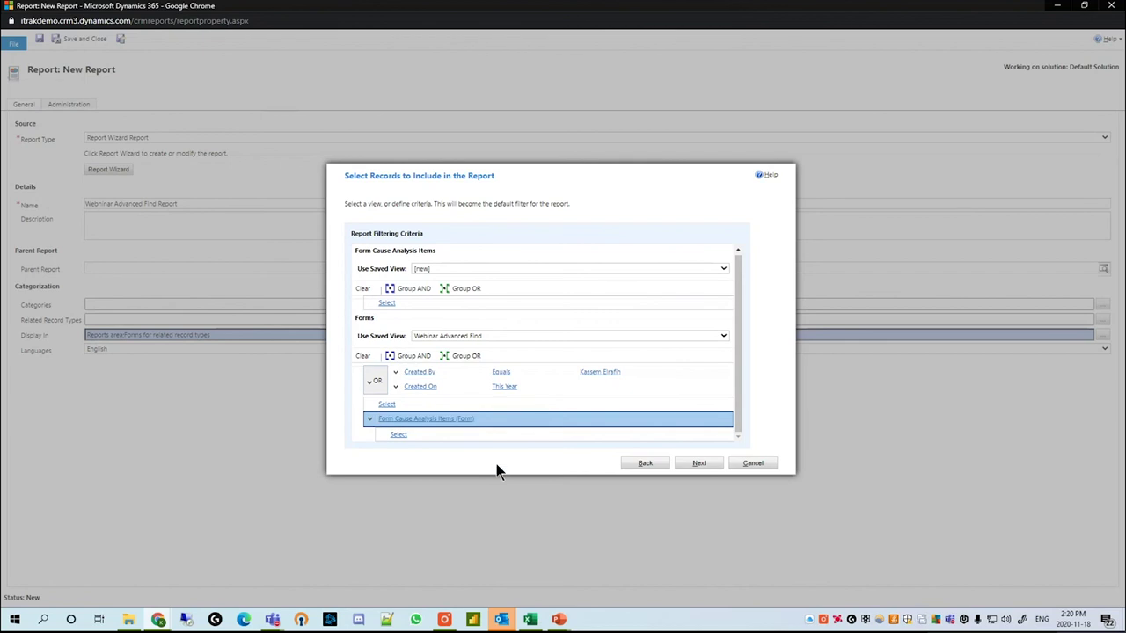
left_click(397, 420)
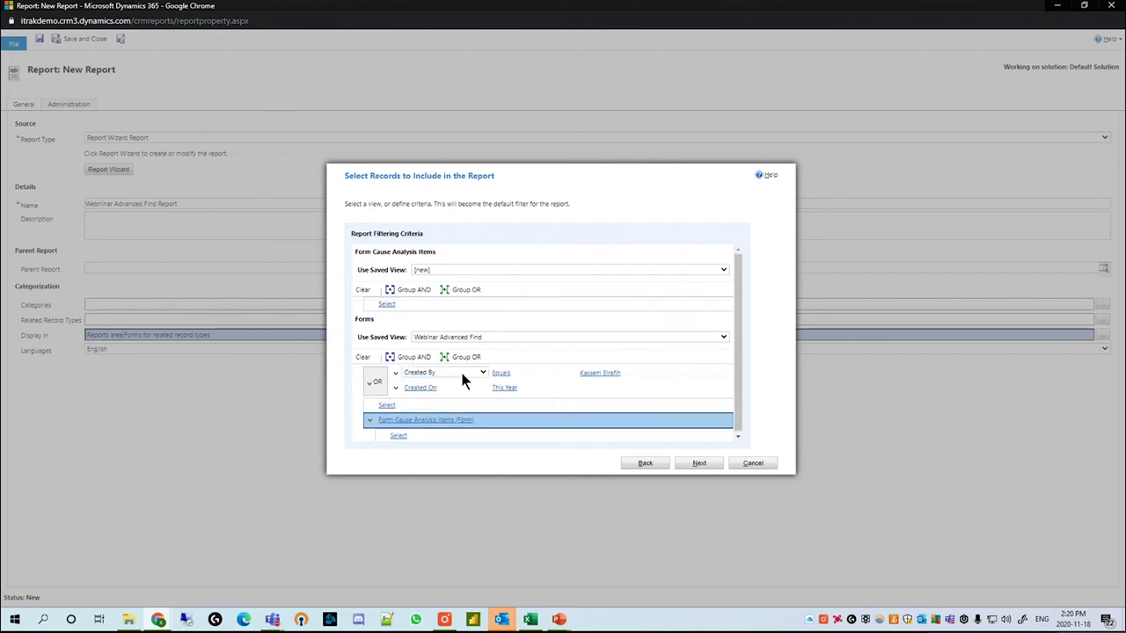
left_click(700, 466)
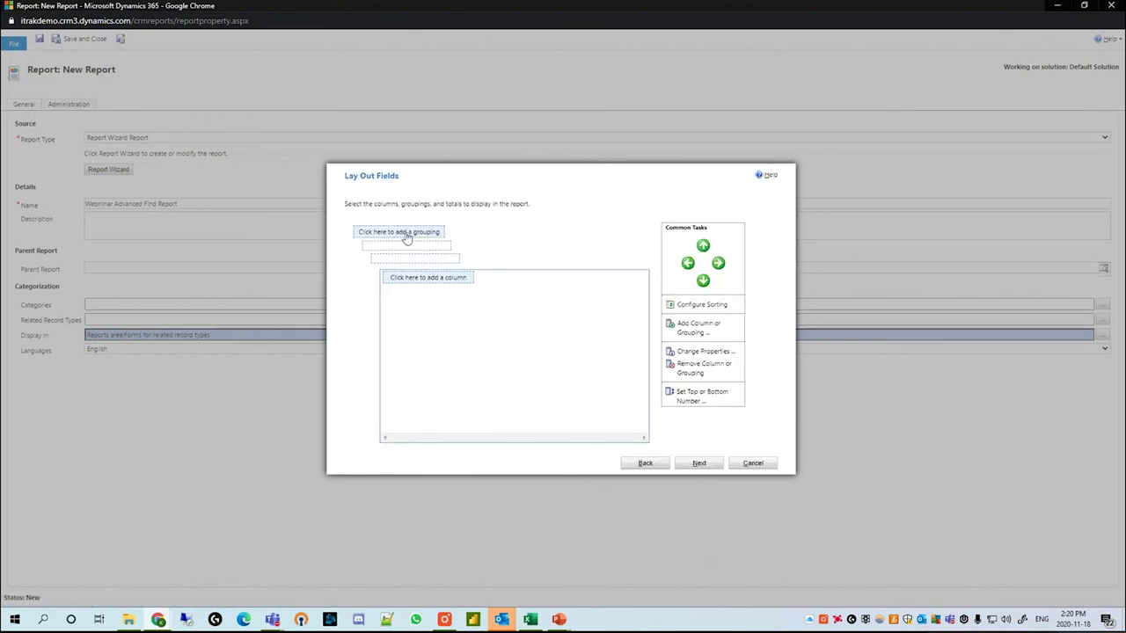
Add a grouping on Form Type to the report layout
left_click(405, 234)
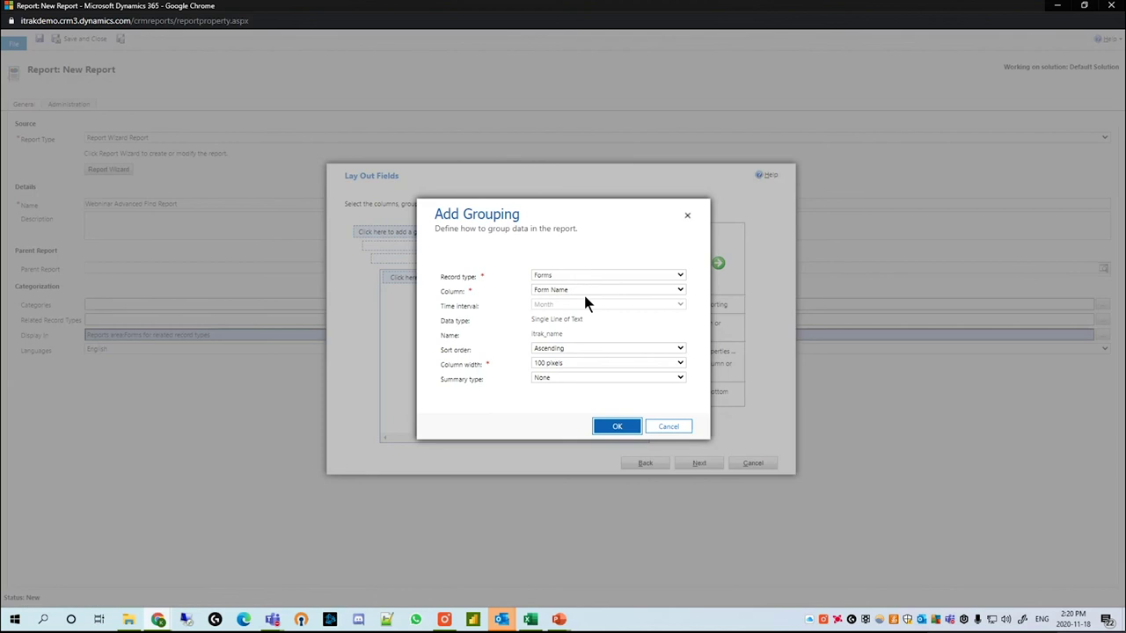
left_click(609, 290)
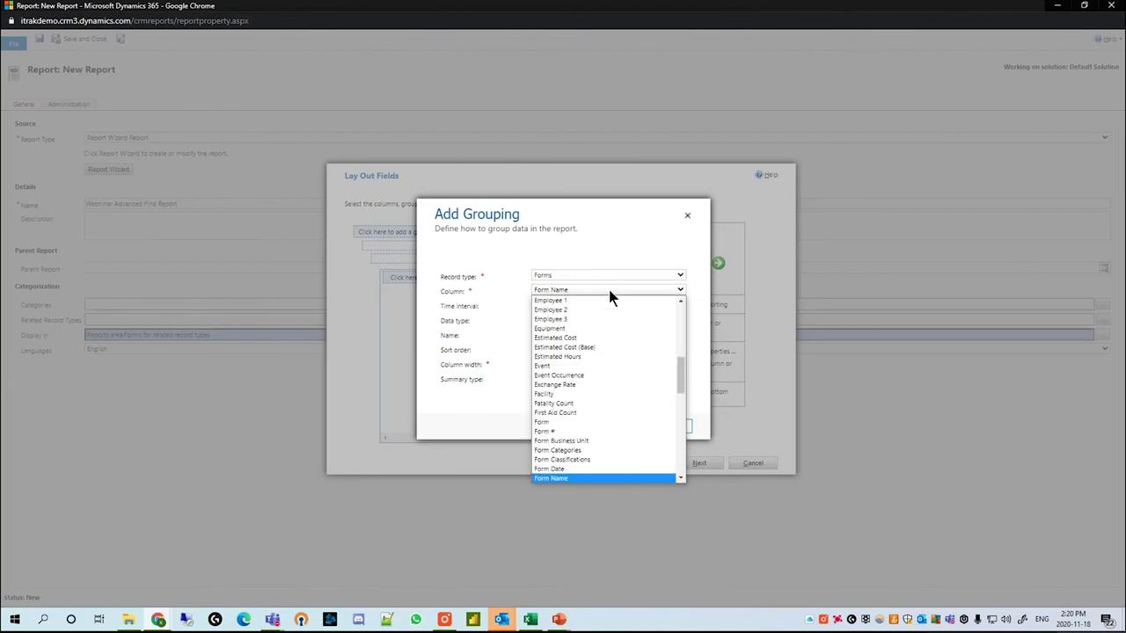
scroll(609, 400, "down", 2)
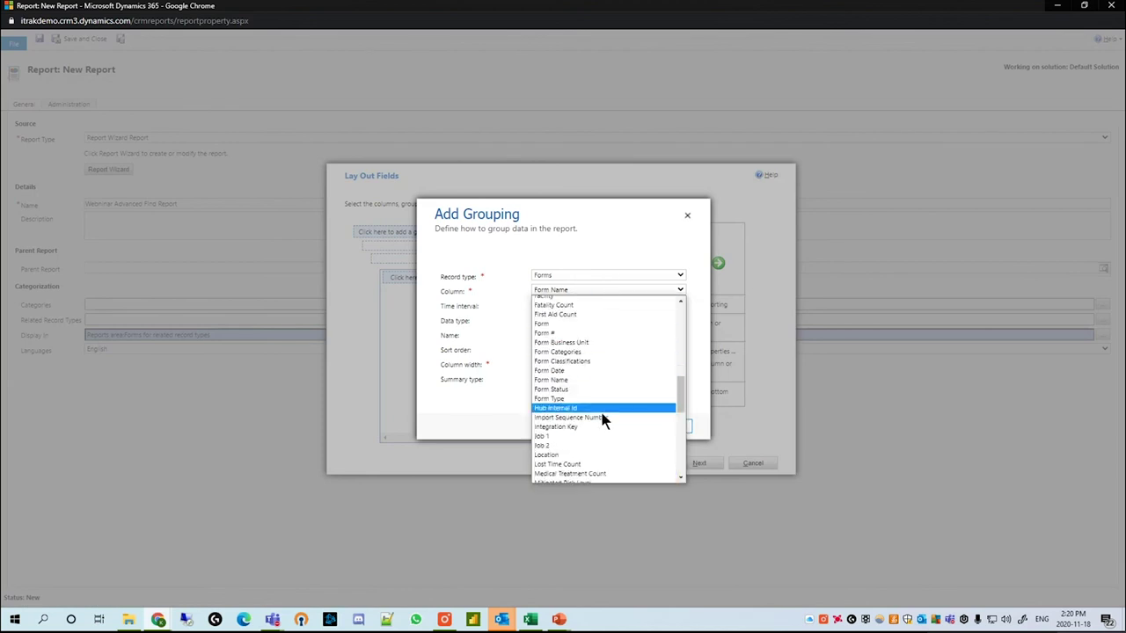
left_click(598, 390)
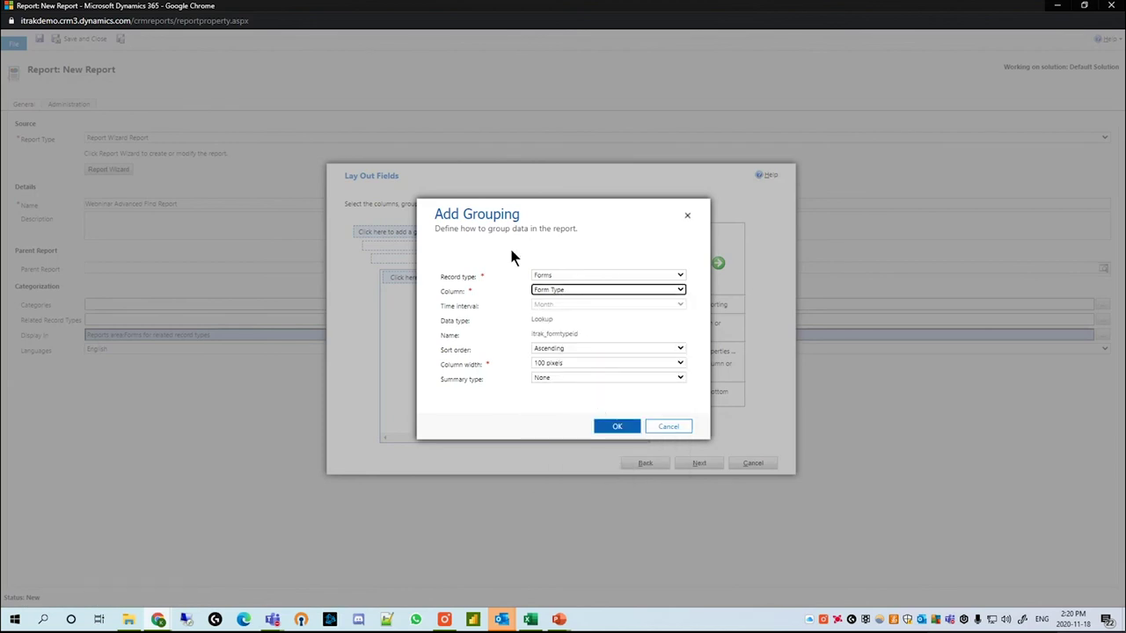
left_click(621, 428)
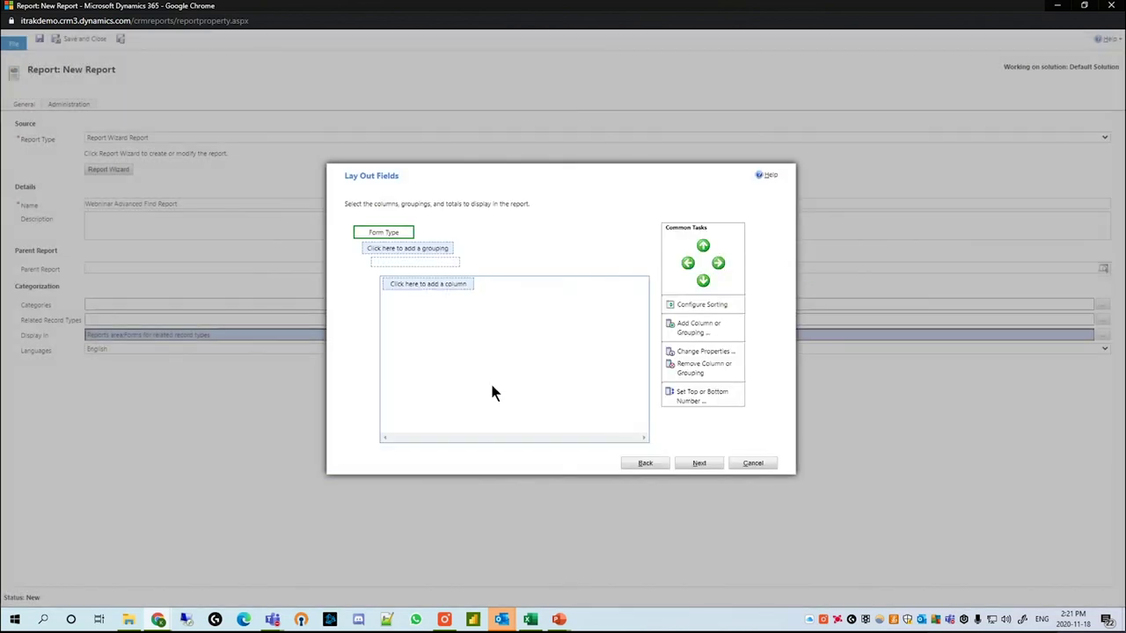
Add Created On, Created By and Form # columns to the report
left_click(456, 291)
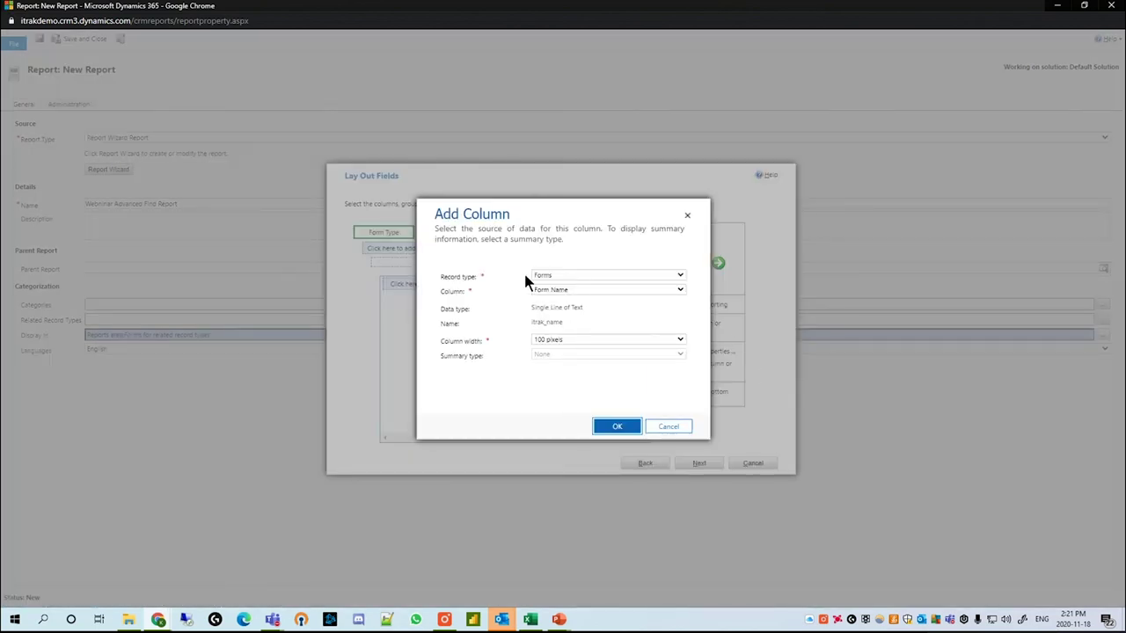
left_click(561, 292)
scroll(617, 369, "up", 10)
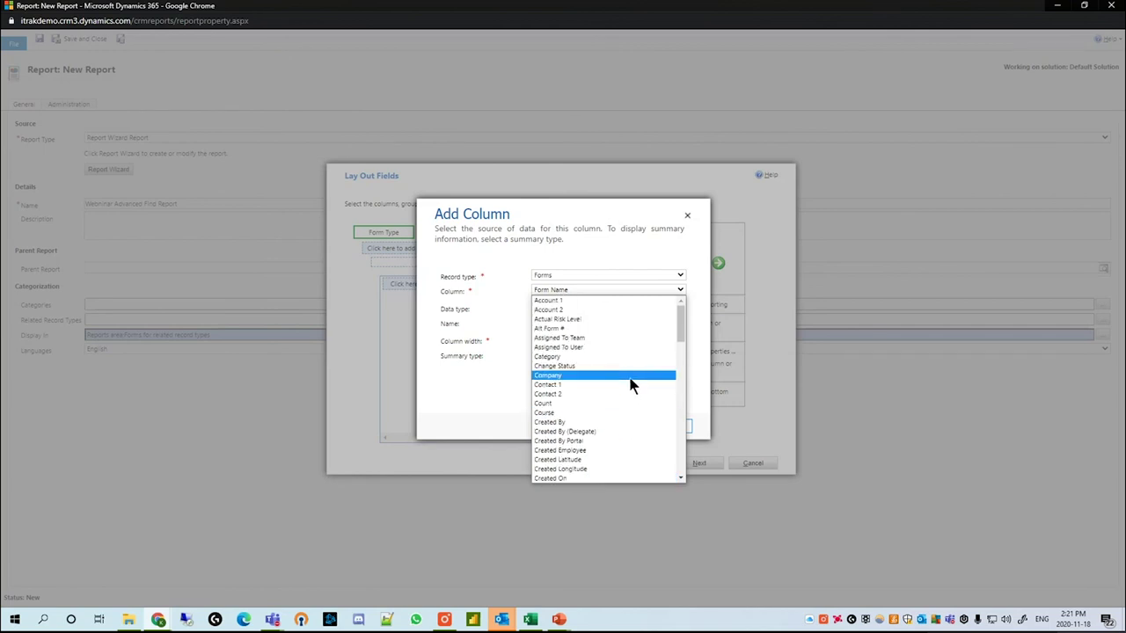
left_click(577, 474)
left_click(618, 427)
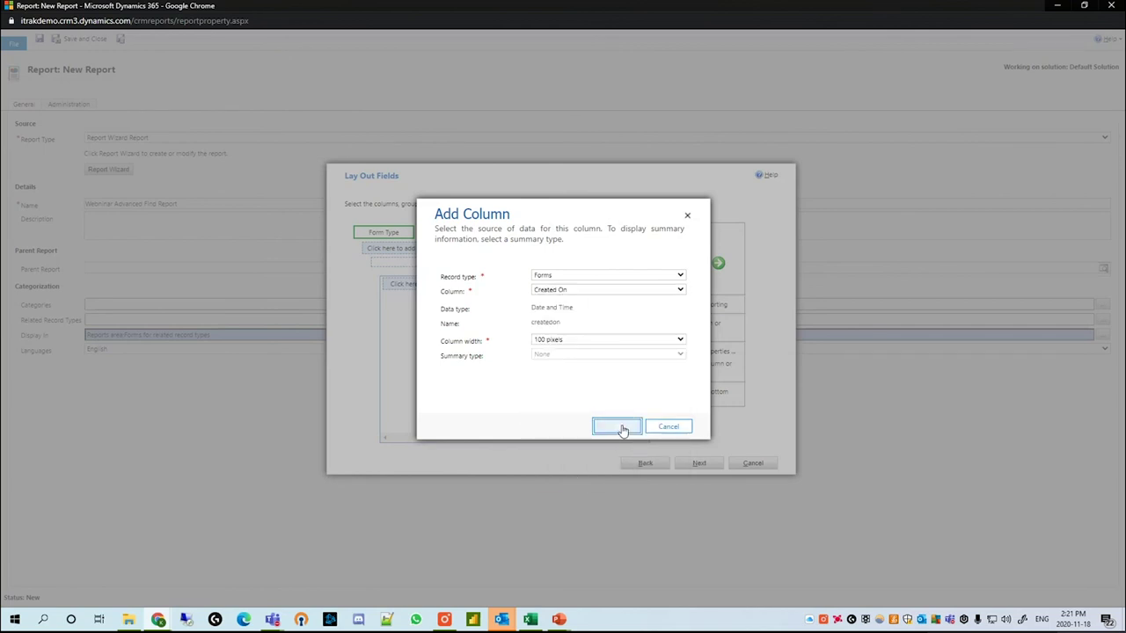
left_click(526, 289)
left_click(584, 291)
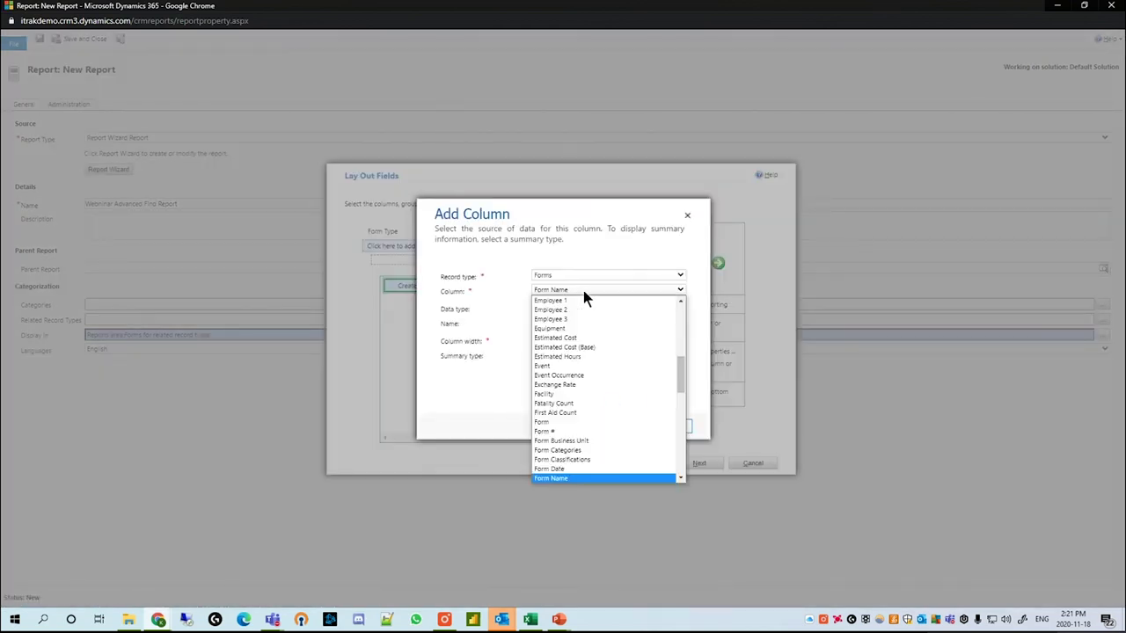
scroll(595, 402, "up", 10)
left_click(588, 389)
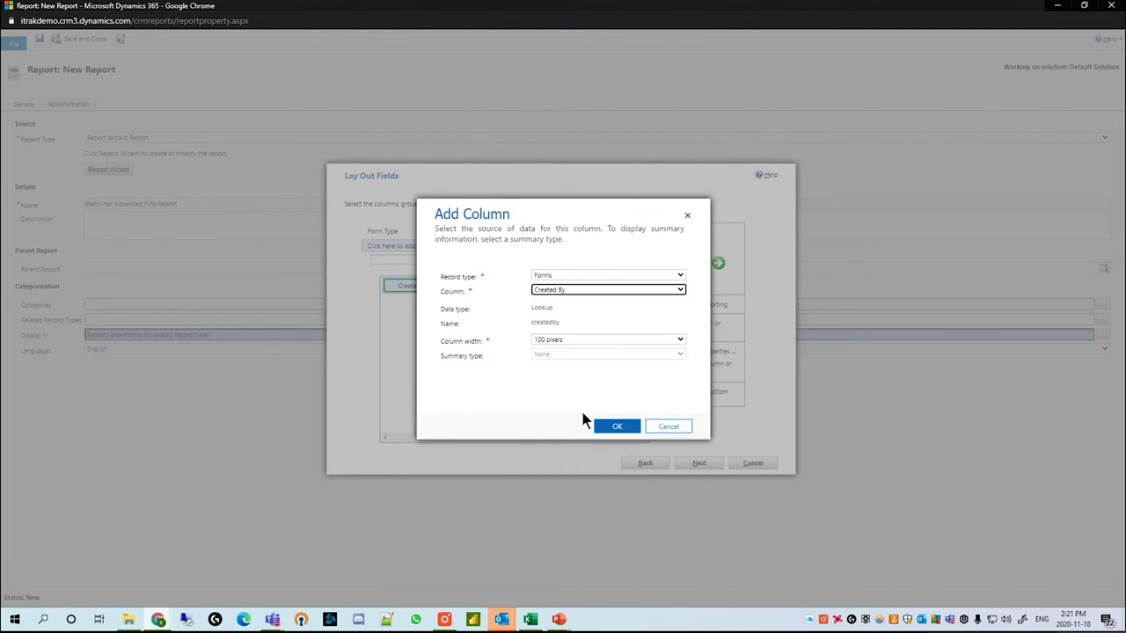
left_click(616, 427)
left_click(492, 291)
left_click(604, 341)
left_click(601, 346)
left_click(606, 291)
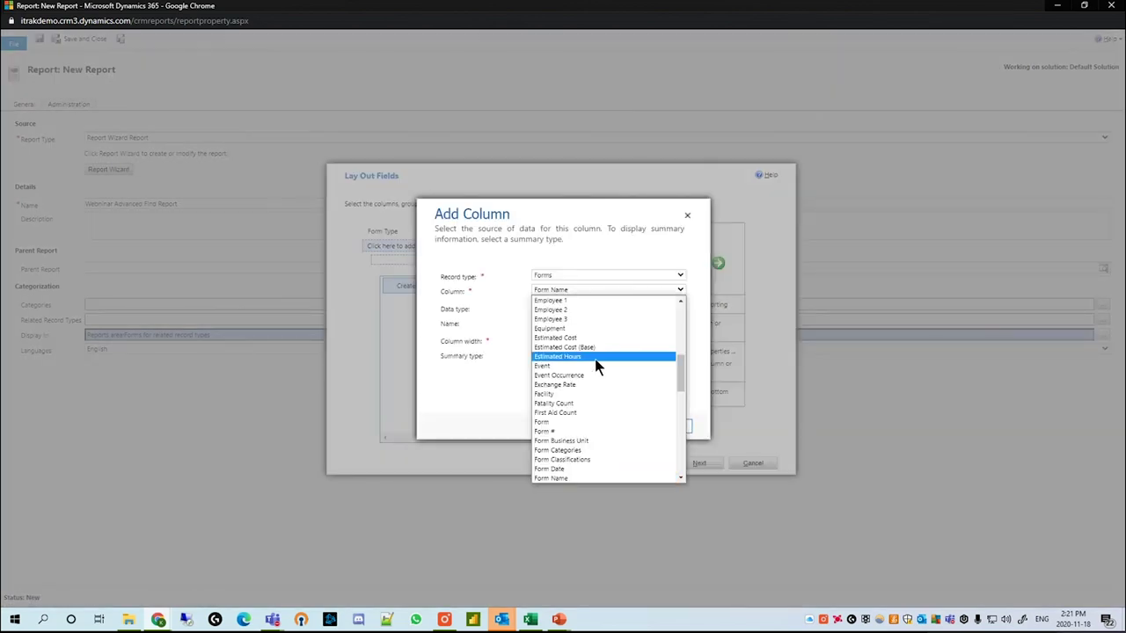
left_click(583, 432)
left_click(613, 428)
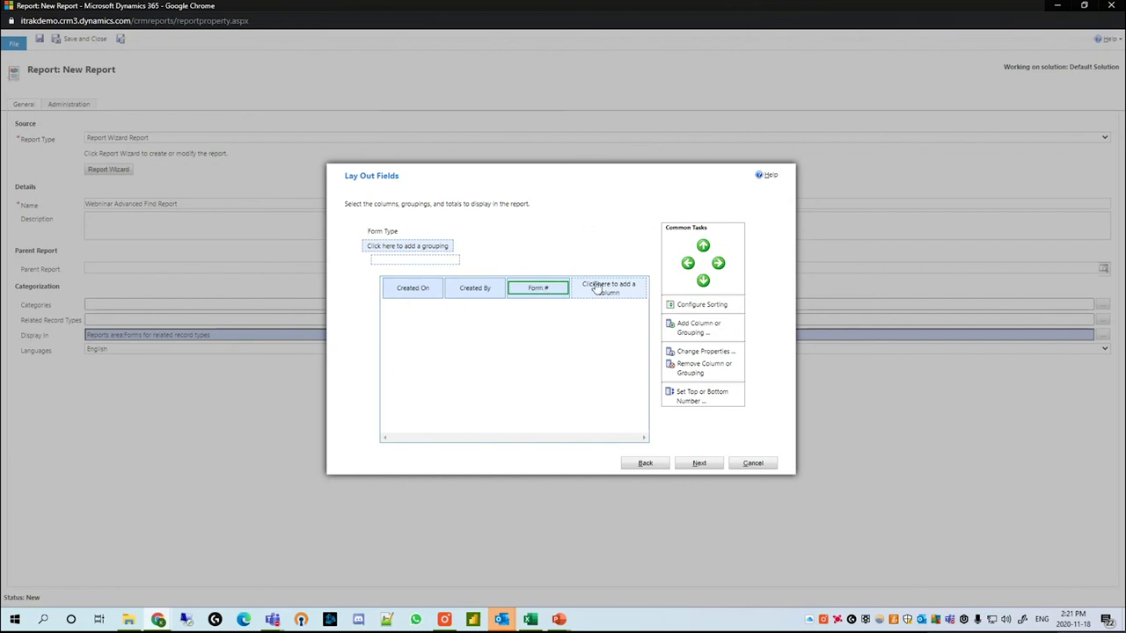
Move Form # to the first column and sort the report by Form # ascending
left_click(688, 263)
left_click(688, 263)
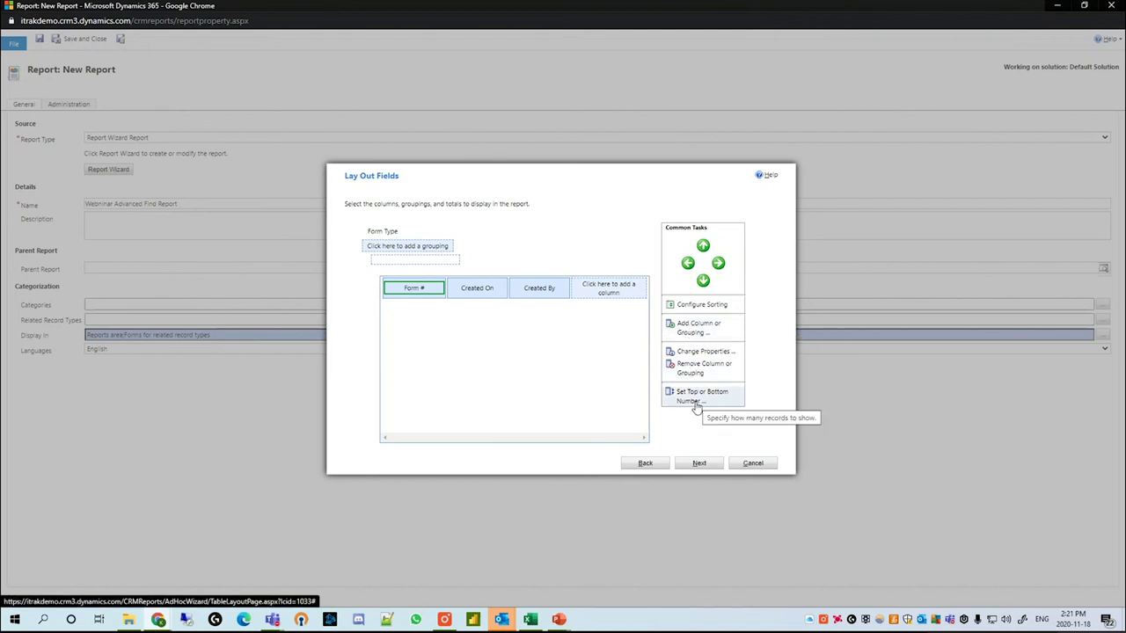
left_click(695, 304)
left_click(543, 312)
left_click(572, 349)
left_click(591, 388)
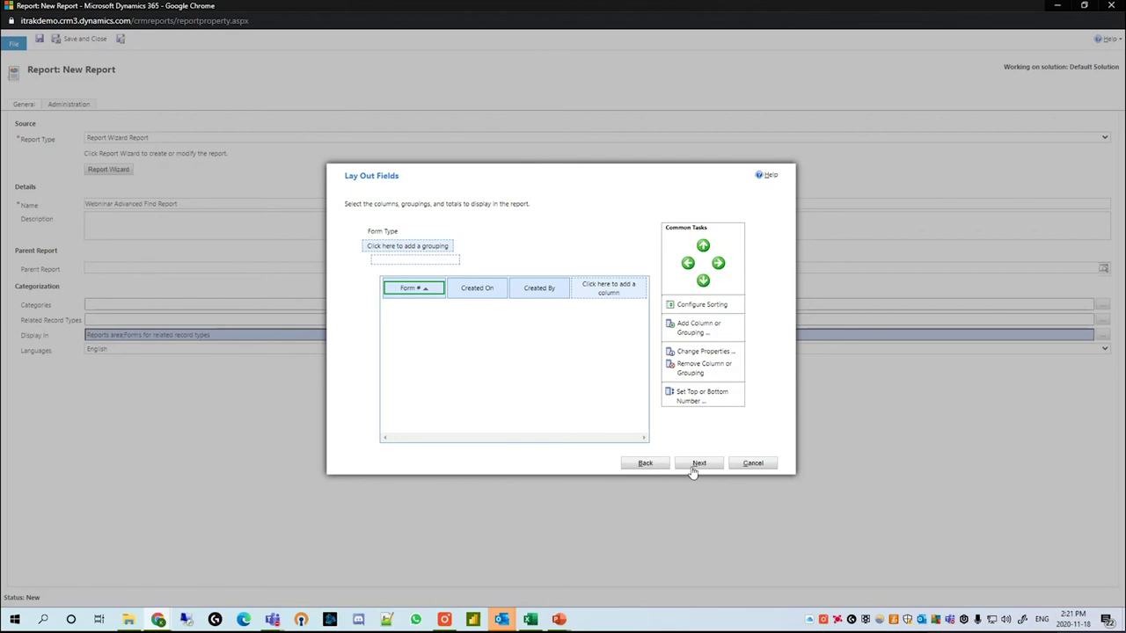
left_click(698, 466)
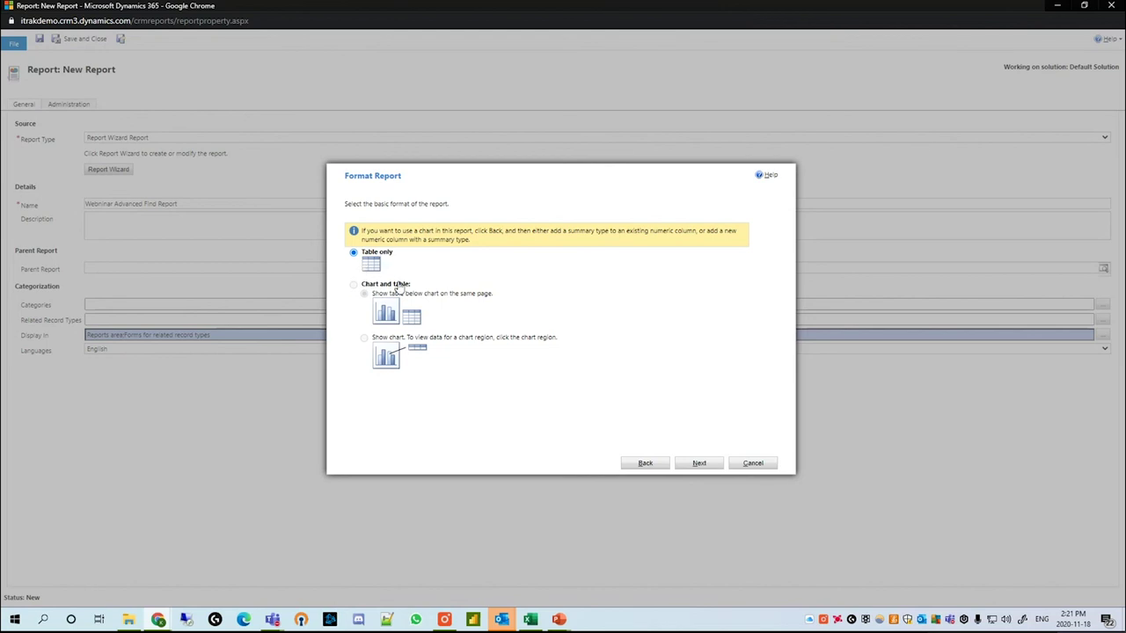
Keep the Table only format, finish the wizard to save the report, and run it
left_click(701, 463)
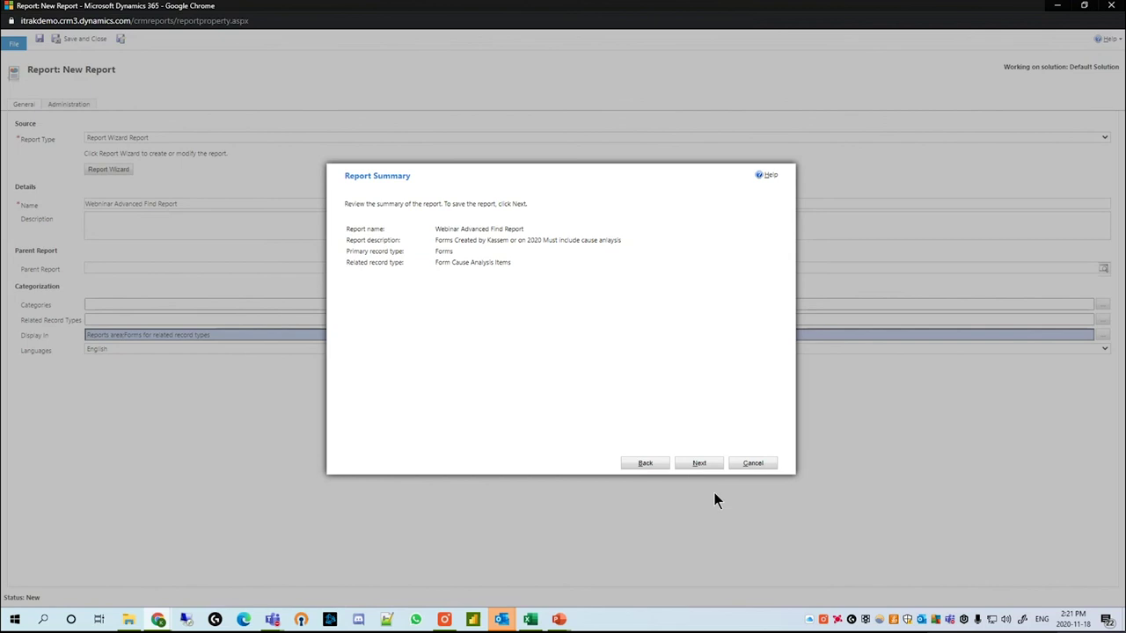
left_click(700, 463)
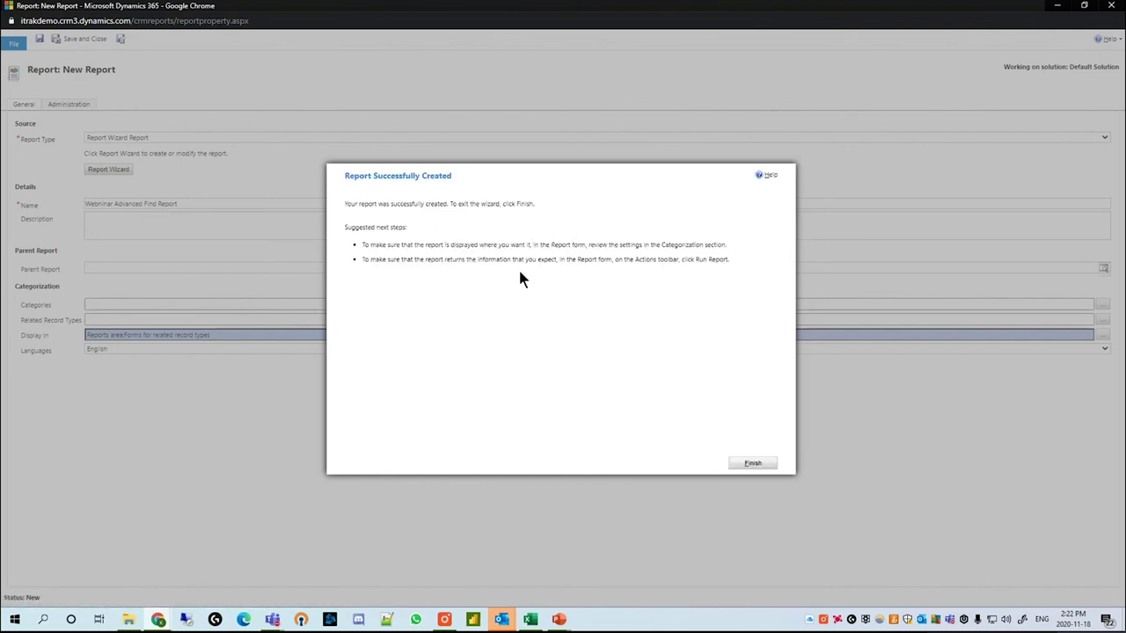
left_click(753, 464)
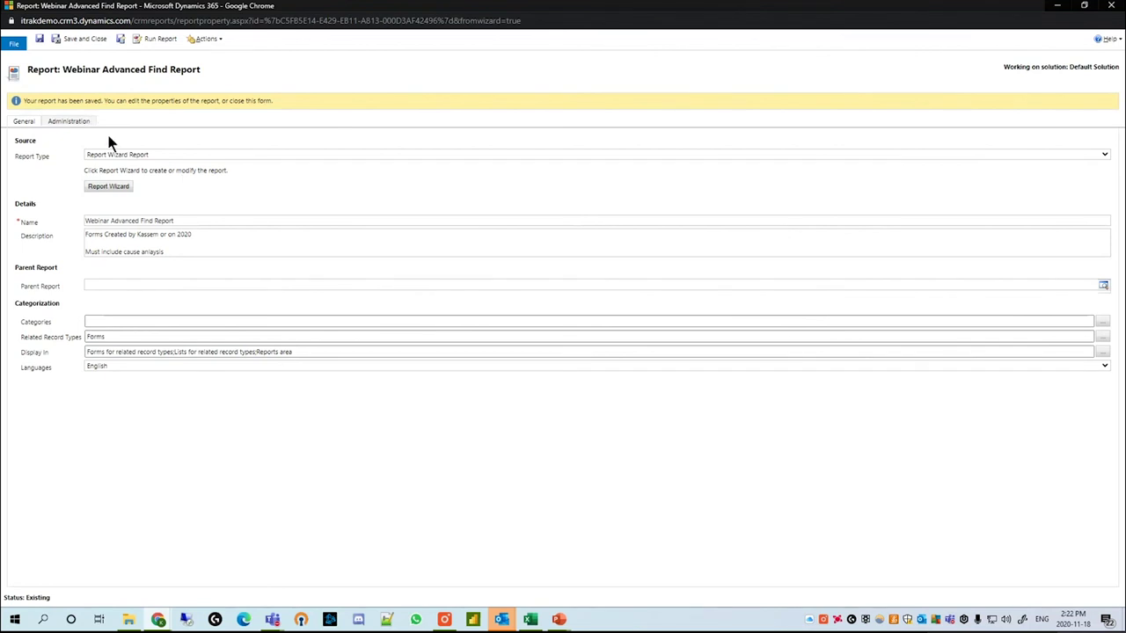
left_click(146, 38)
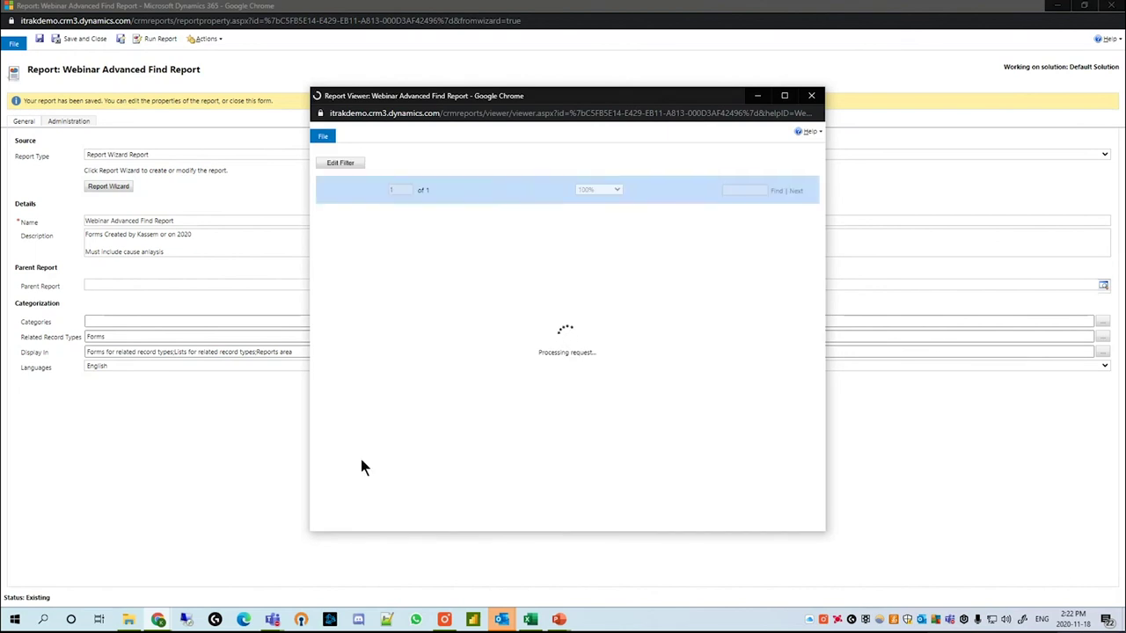
Check the report's filter criteria, scroll the Form Type-grouped results, then close the viewer
left_click(356, 168)
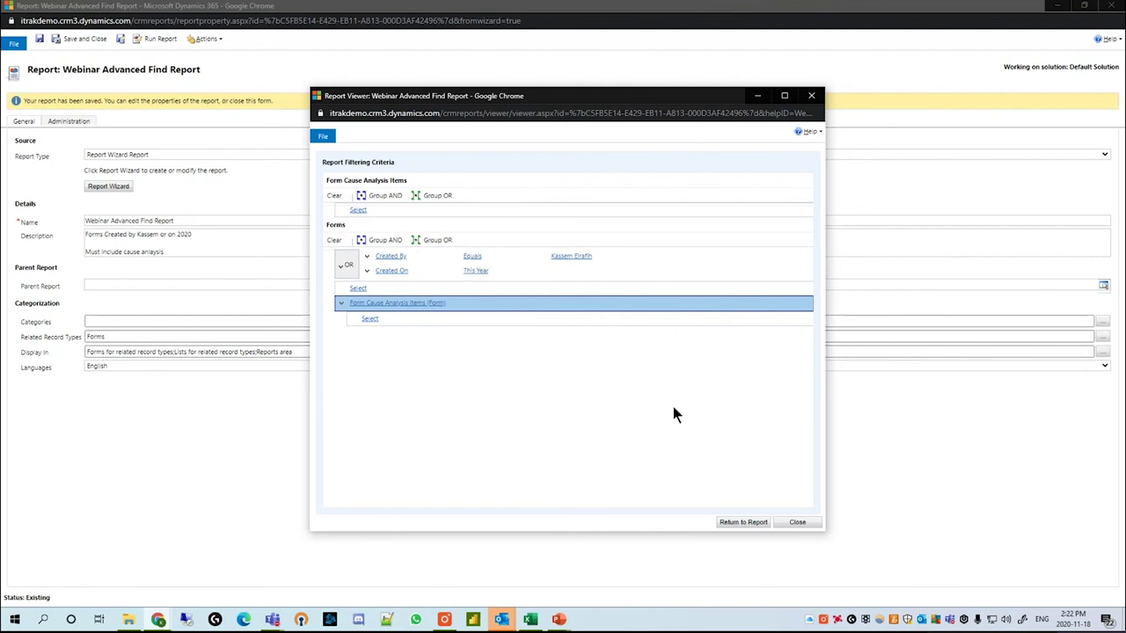
left_click(743, 523)
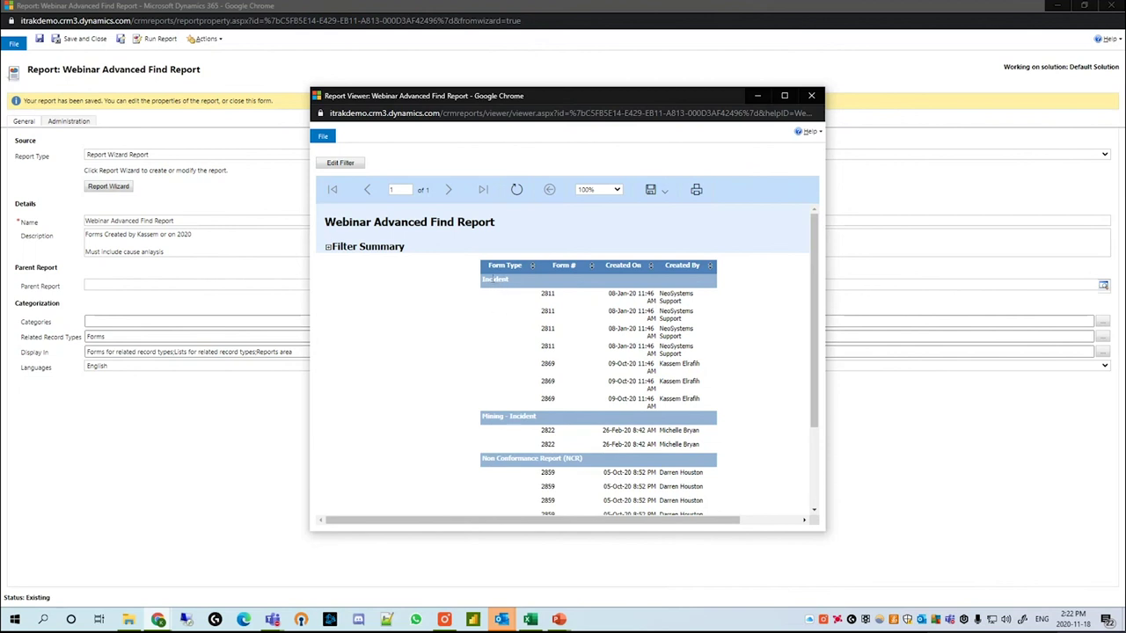
left_click_drag(511, 279, 516, 418)
left_click(516, 417)
scroll(491, 390, "down", 3)
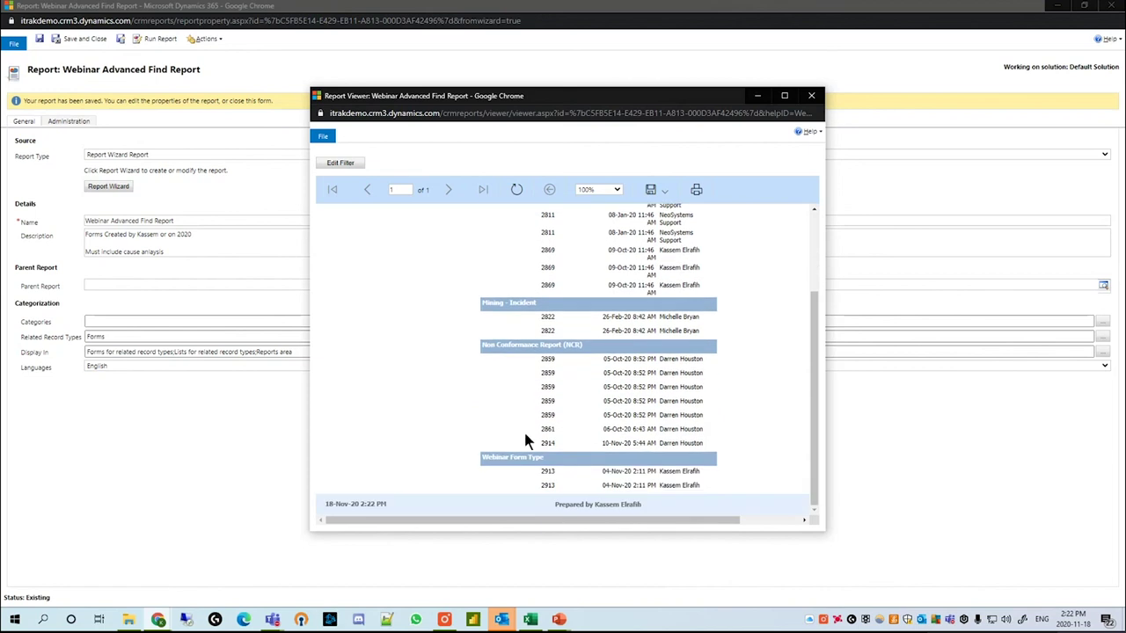
scroll(574, 476, "up", 3)
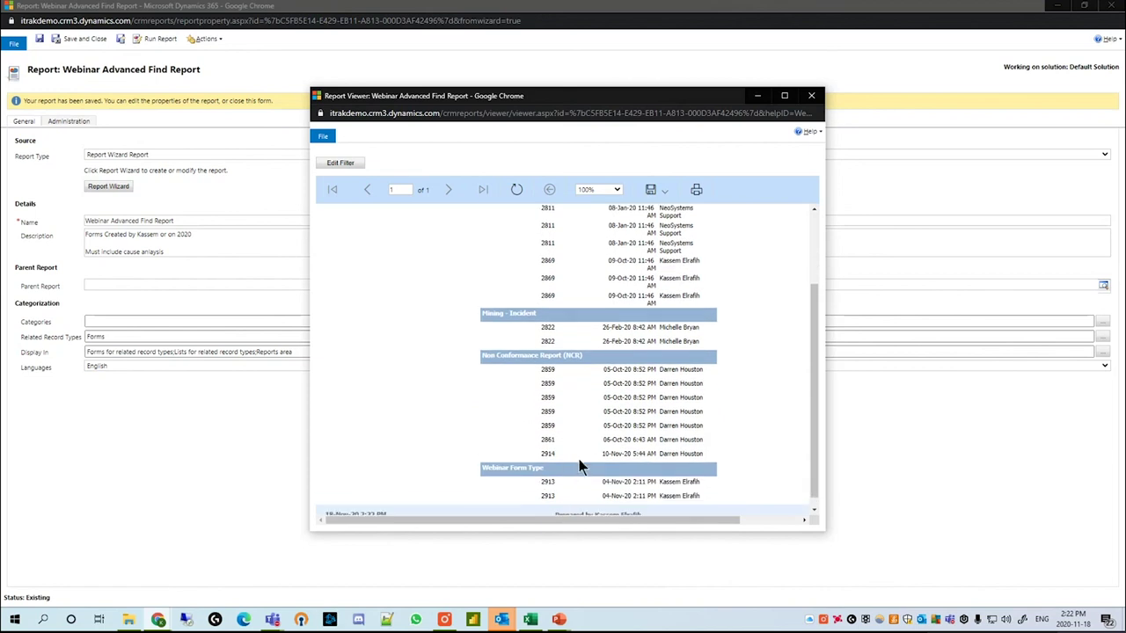
left_click(350, 165)
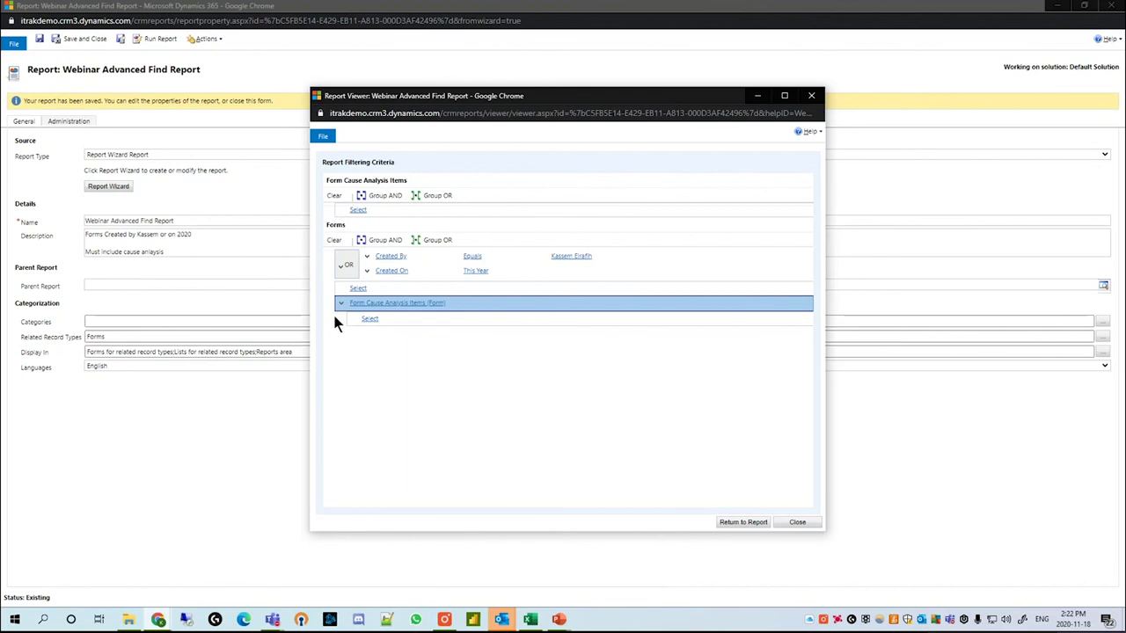
left_click(748, 523)
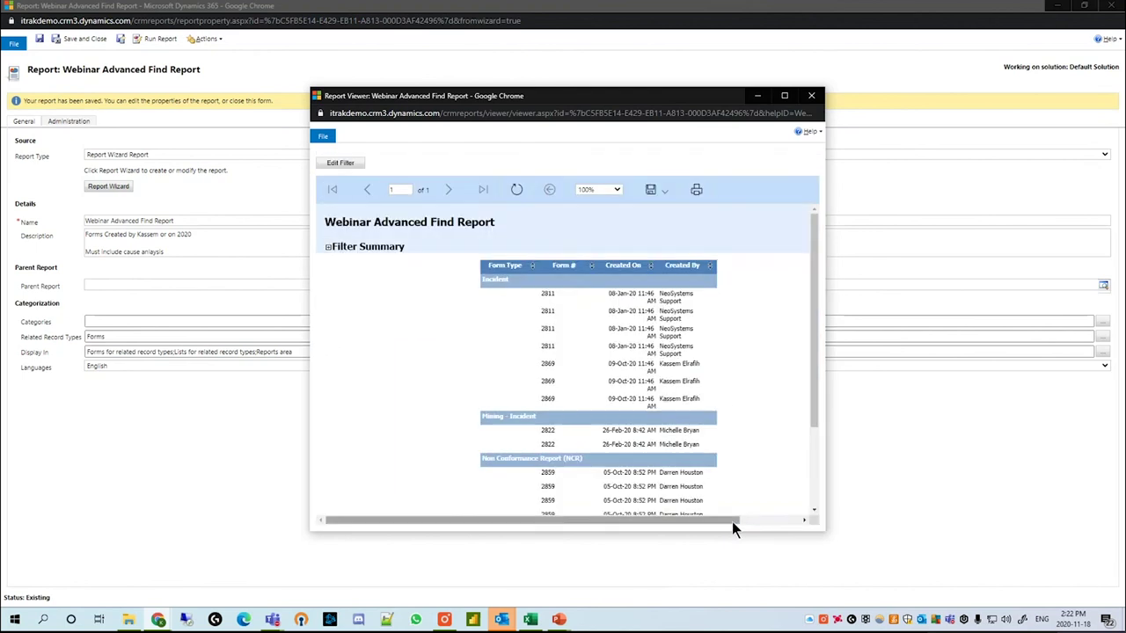
left_click(810, 95)
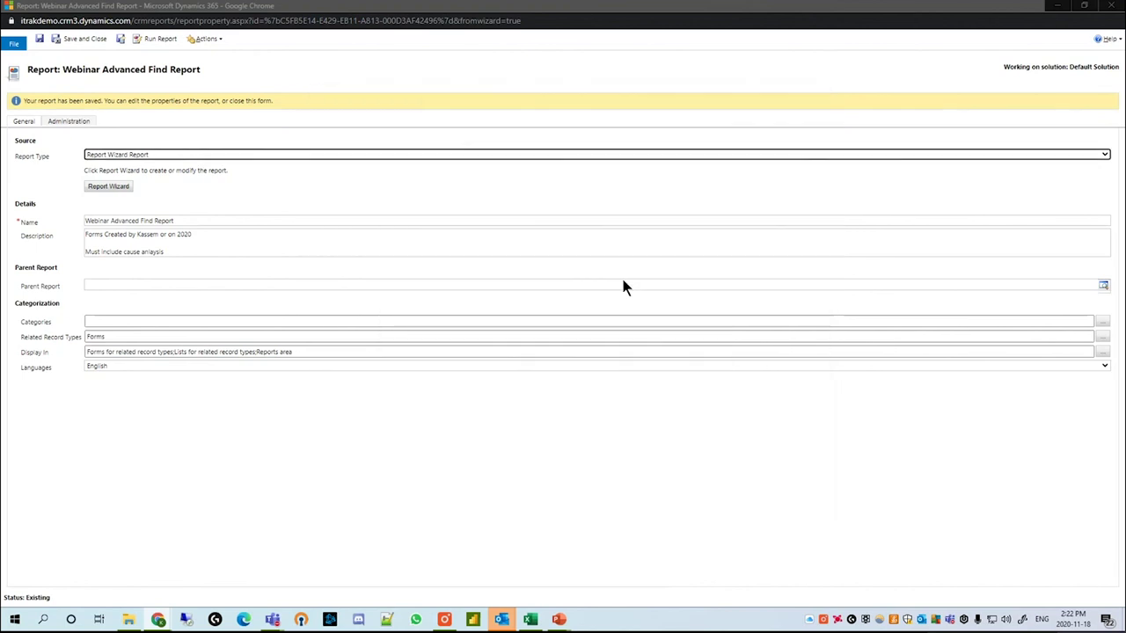
Rerun the report wizard with the related record type cleared, accepting the reset warning
left_click(108, 187)
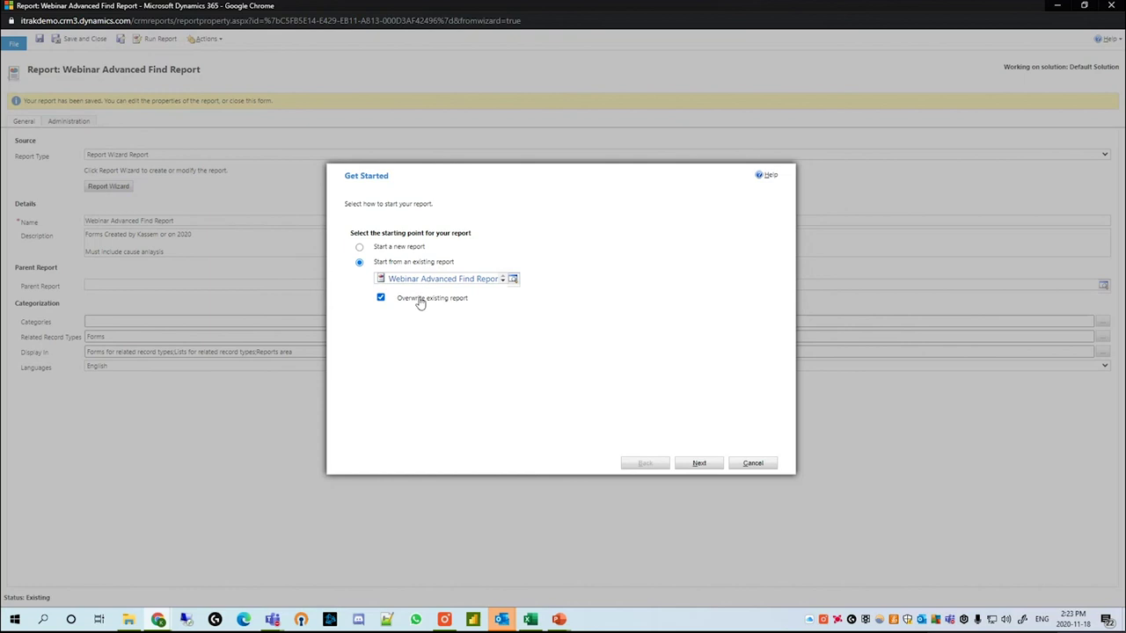
left_click(695, 465)
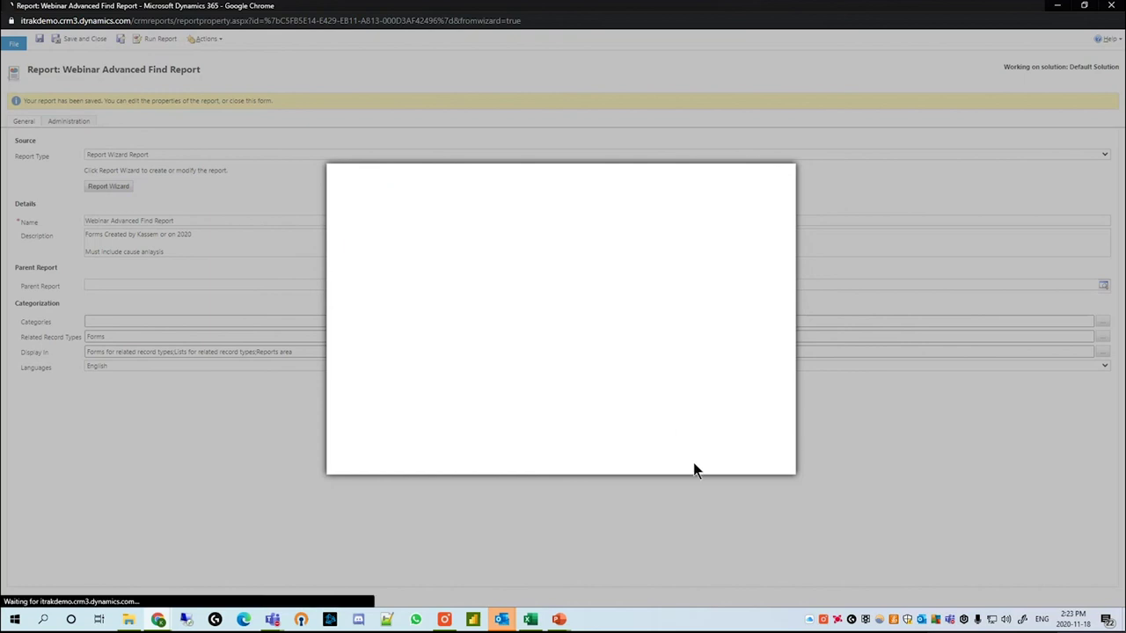
left_click(595, 338)
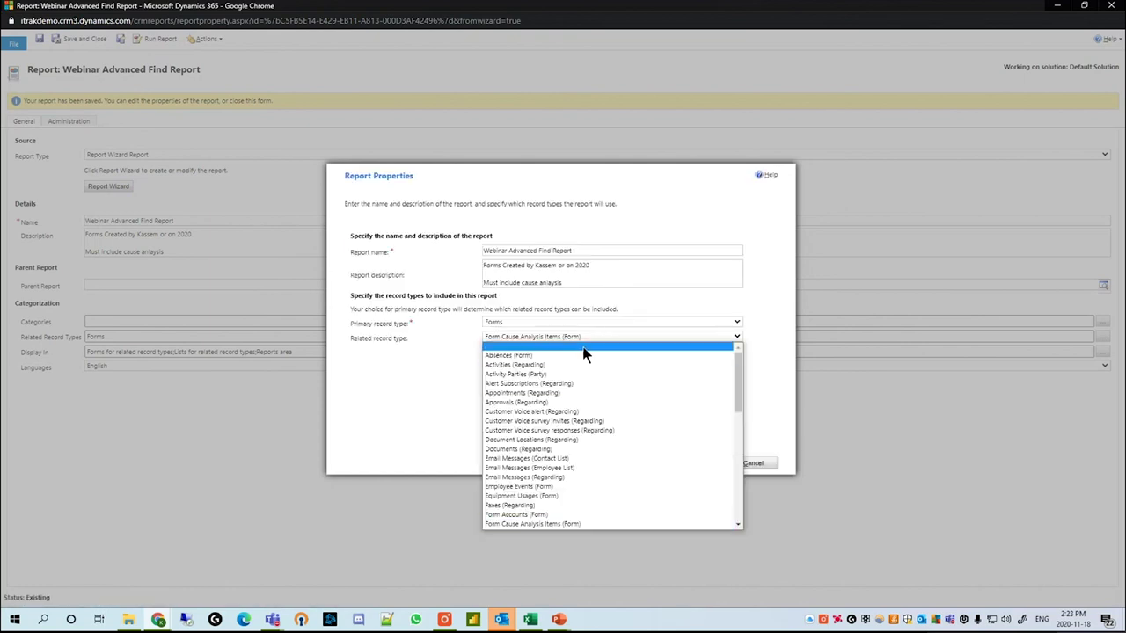
left_click(588, 346)
left_click(710, 465)
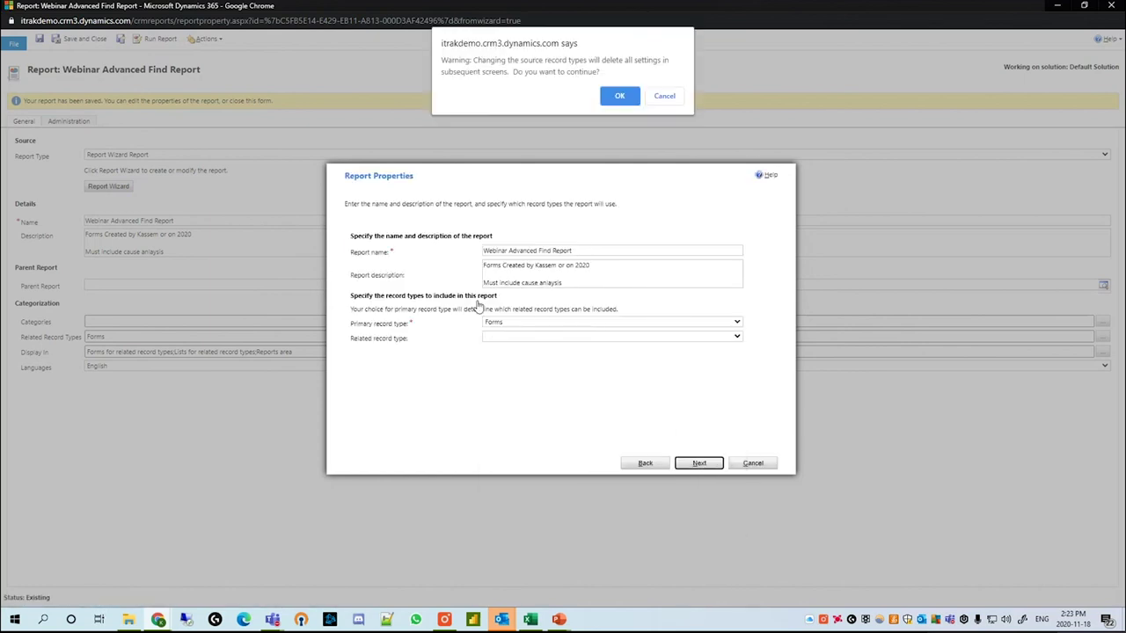
left_click(620, 96)
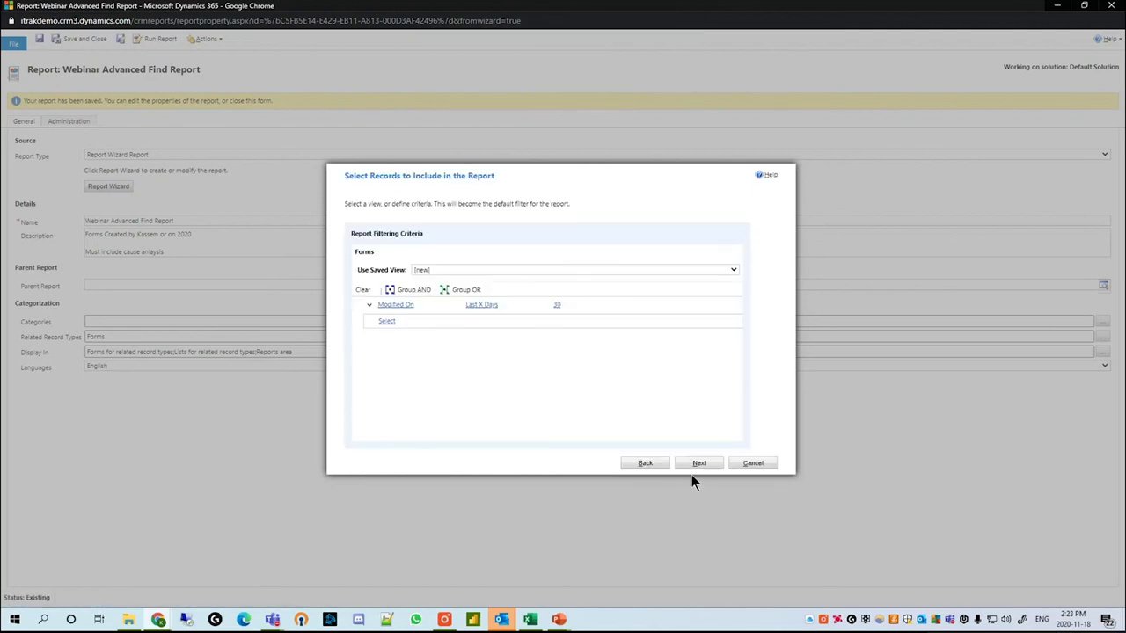
Filter the report with the Webinar Advanced Find view and group it by Form Type
left_click(539, 271)
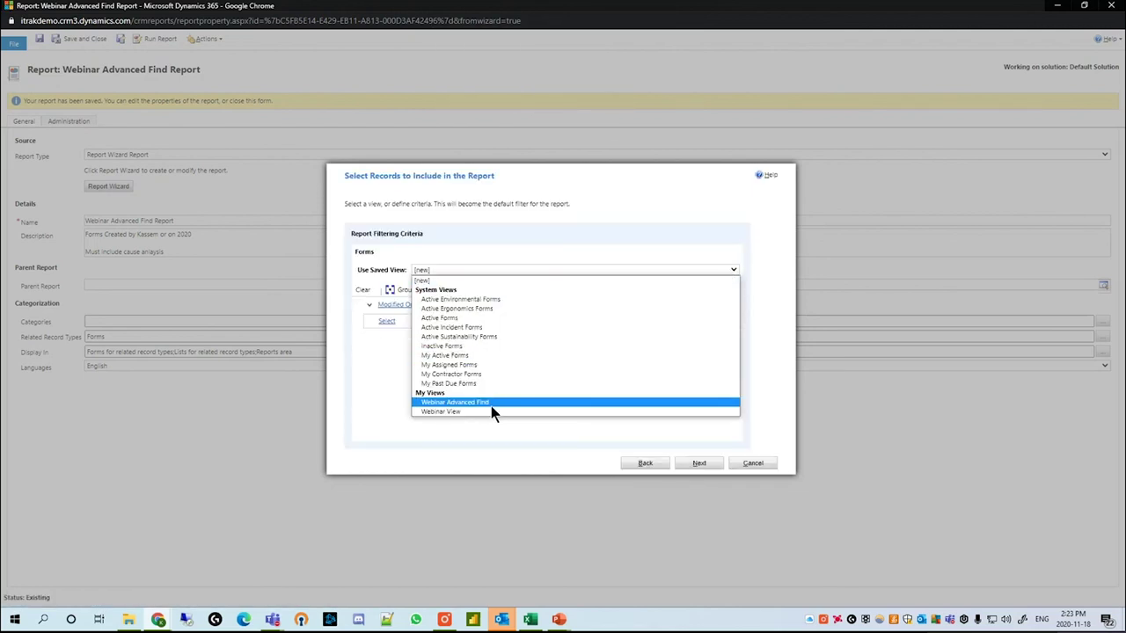
left_click(700, 463)
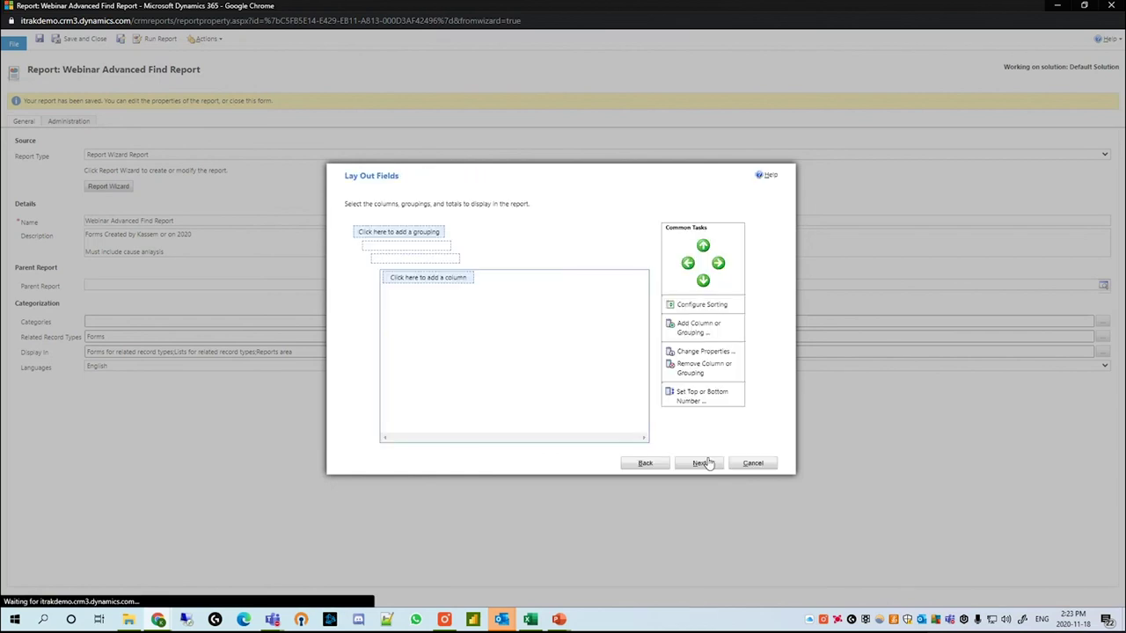
left_click(400, 232)
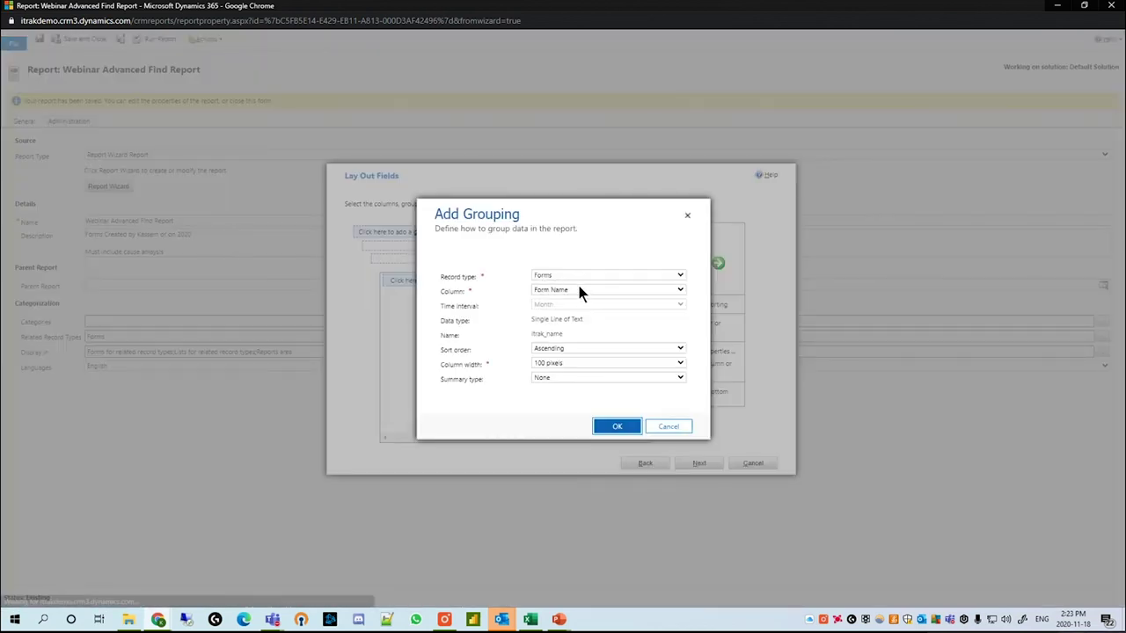
left_click(580, 290)
scroll(611, 359, "down", 3)
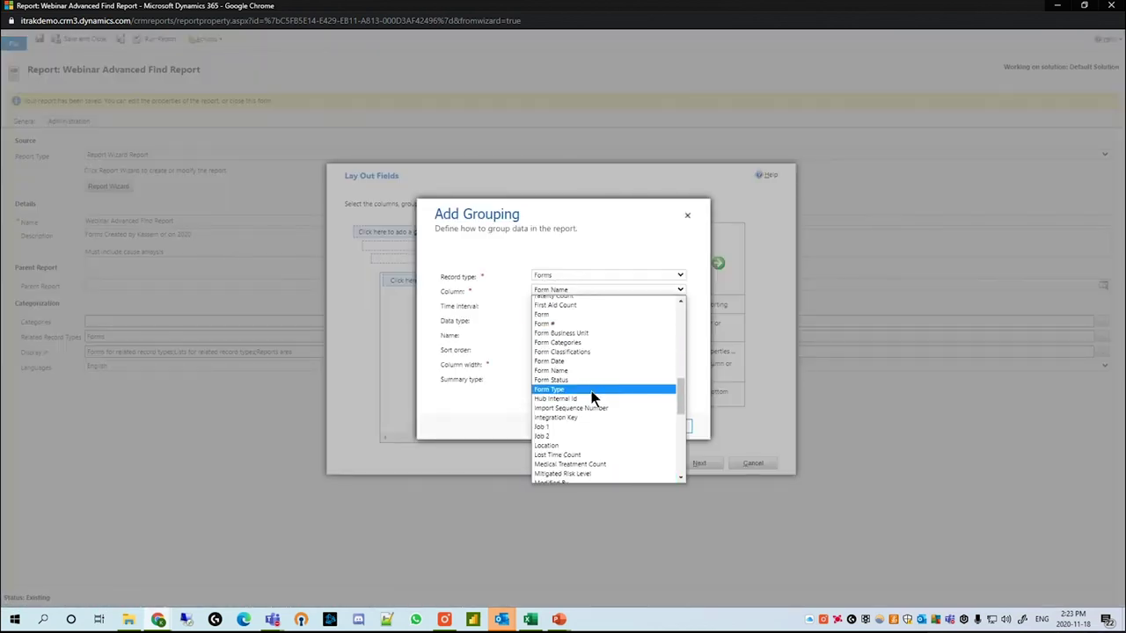
left_click(596, 389)
left_click(623, 427)
Add Created On and a second field as report columns
left_click(504, 311)
scroll(599, 299, "up", 3)
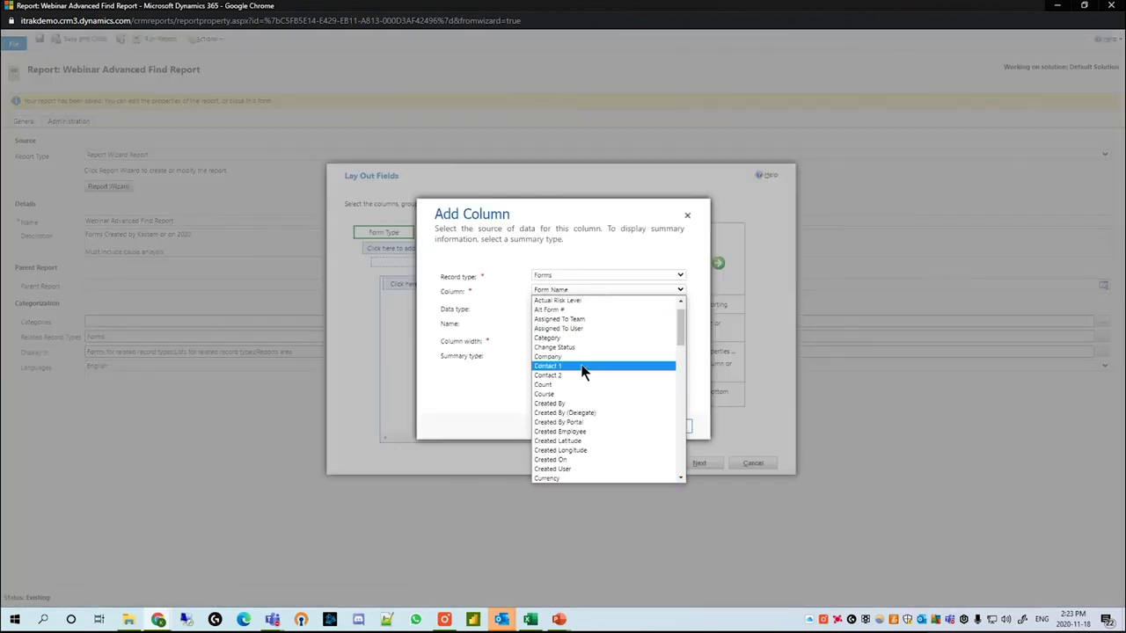
left_click(594, 446)
left_click(628, 429)
left_click(492, 285)
left_click(596, 290)
scroll(600, 352, "up", 6)
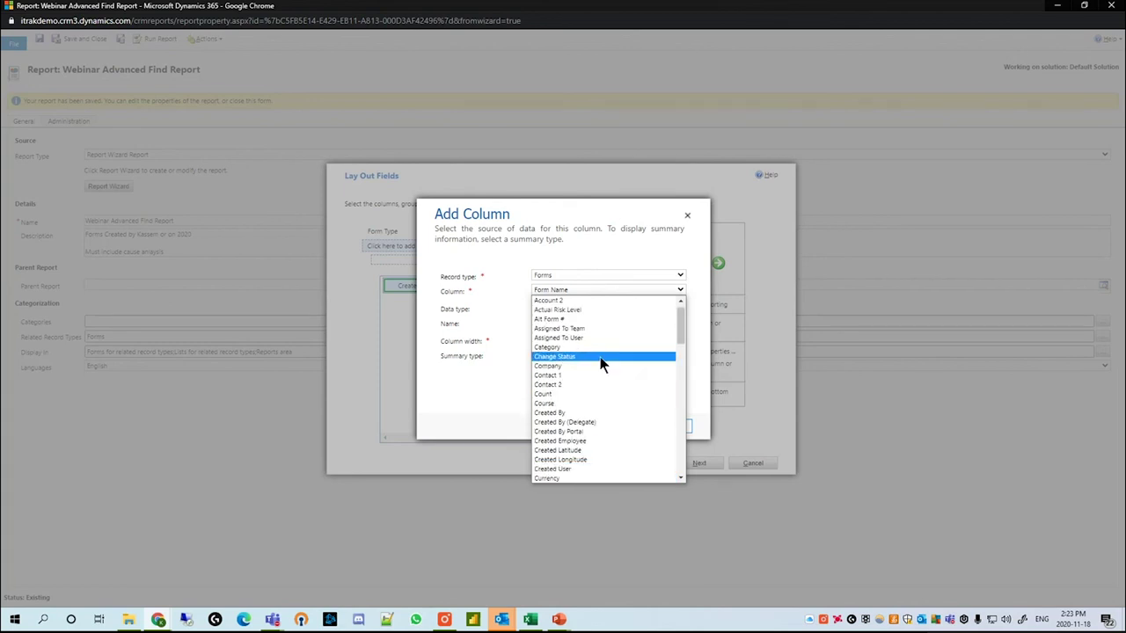
left_click(609, 421)
left_click(616, 426)
Add a Form # column and move it to the first position
left_click(545, 287)
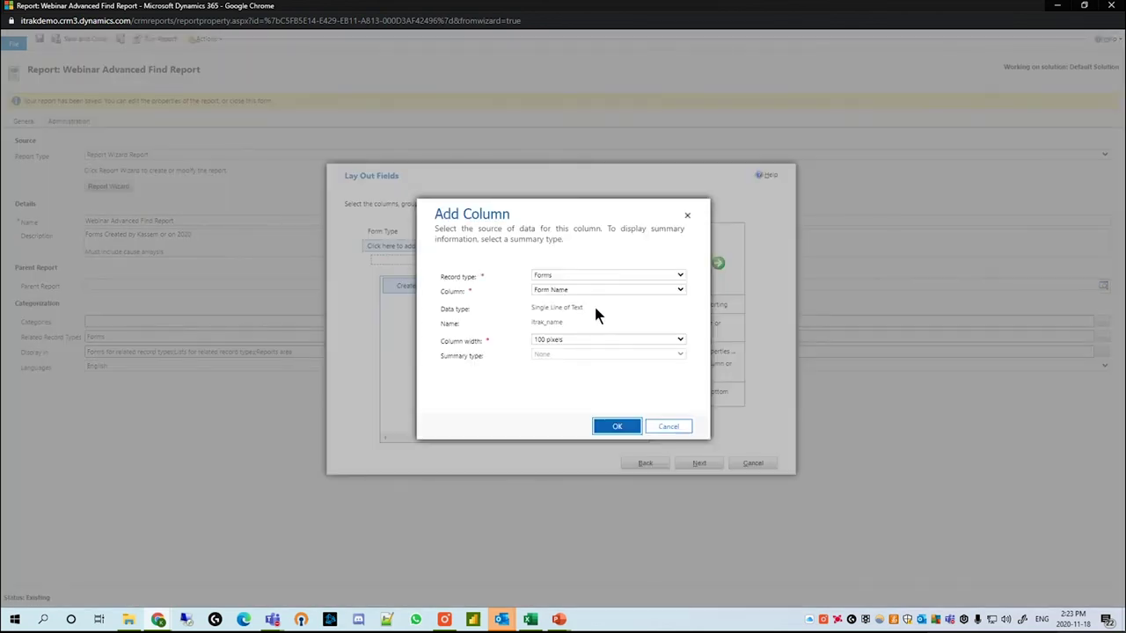
left_click(596, 290)
scroll(604, 343, "up", 3)
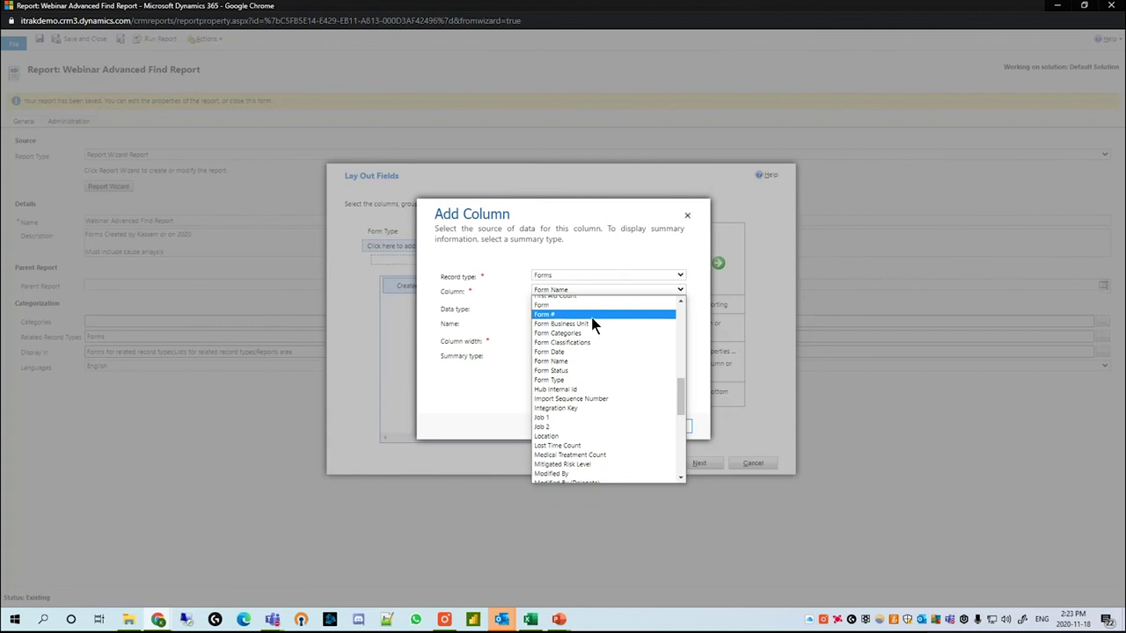
left_click(596, 315)
left_click(625, 426)
left_click(688, 263)
left_click(688, 263)
Keep the table-only format and finish creating the report
left_click(699, 463)
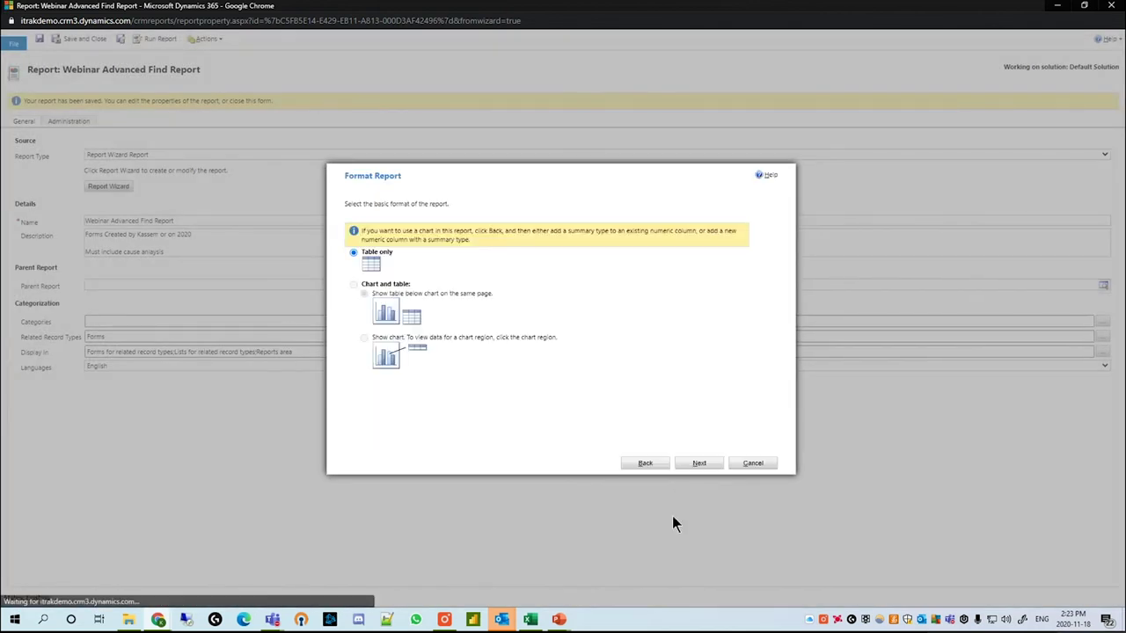
left_click(679, 464)
left_click(680, 467)
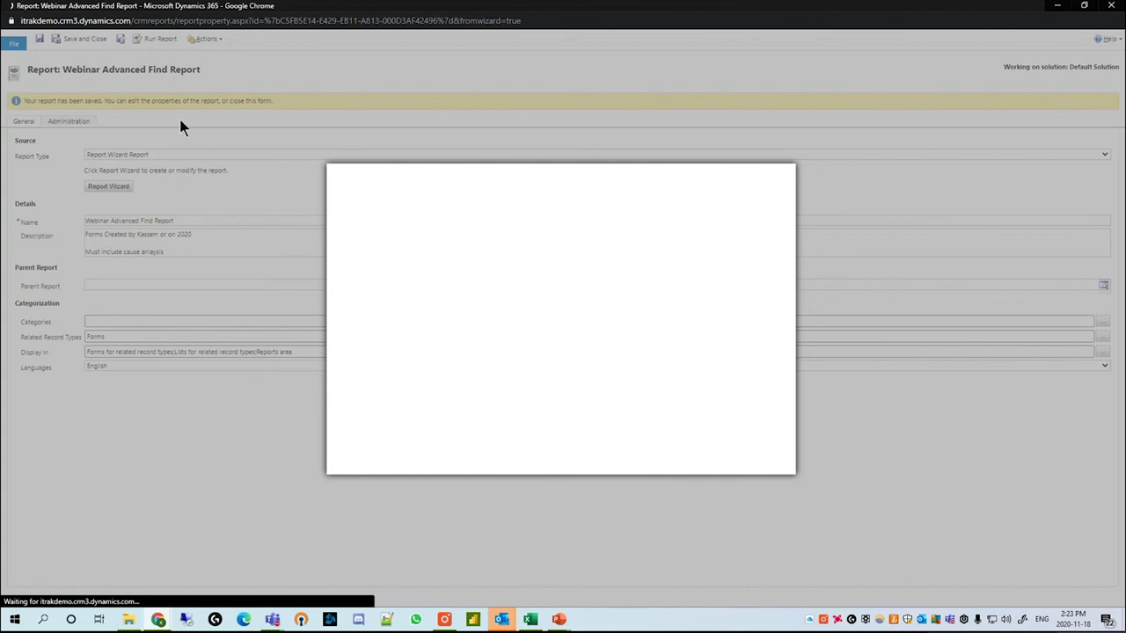
left_click(748, 469)
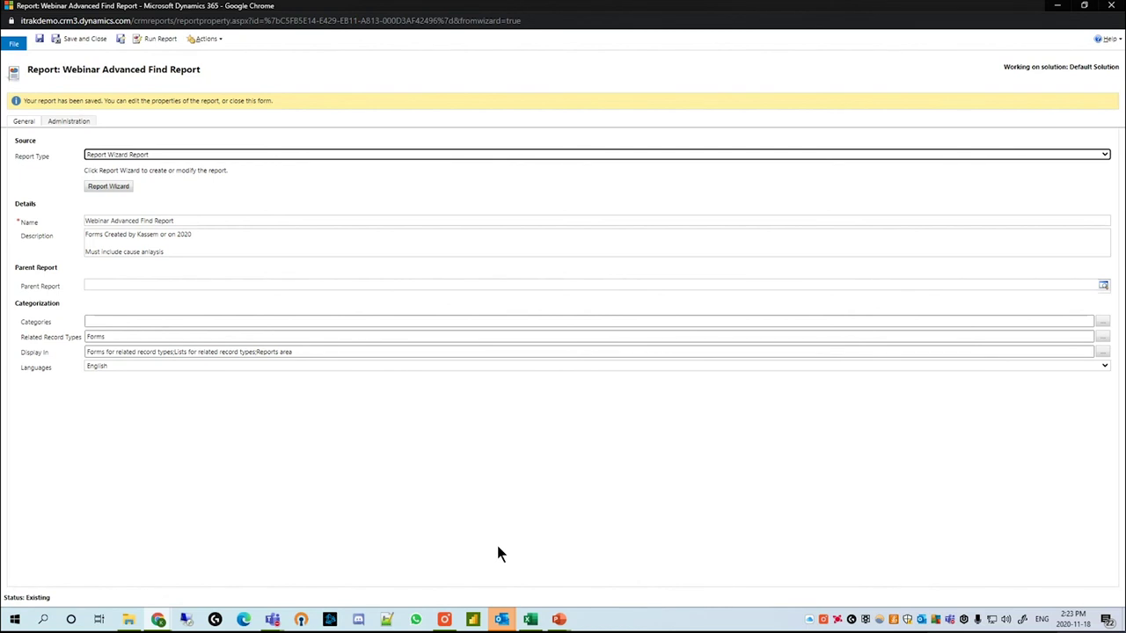
left_click(163, 40)
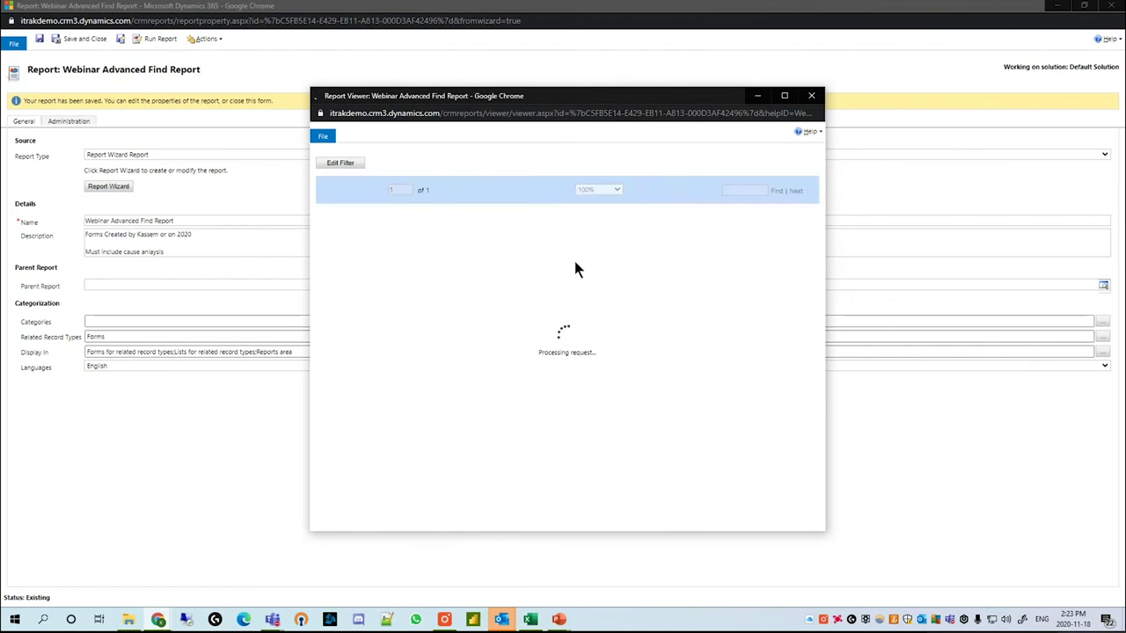
left_click_drag(543, 291, 571, 418)
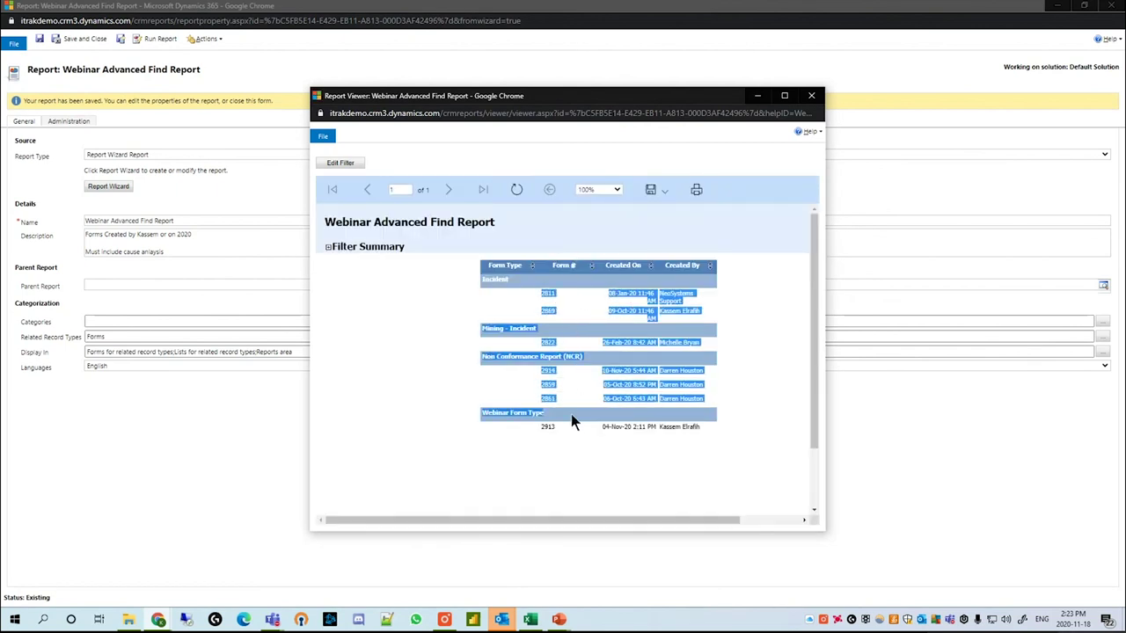
left_click(519, 438)
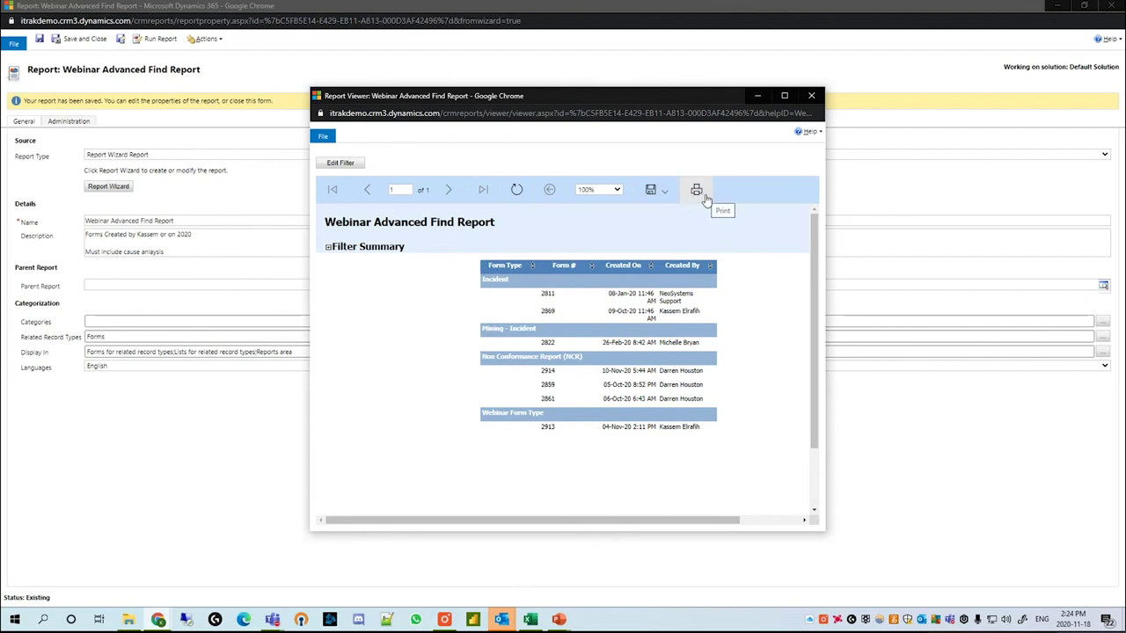
left_click(660, 193)
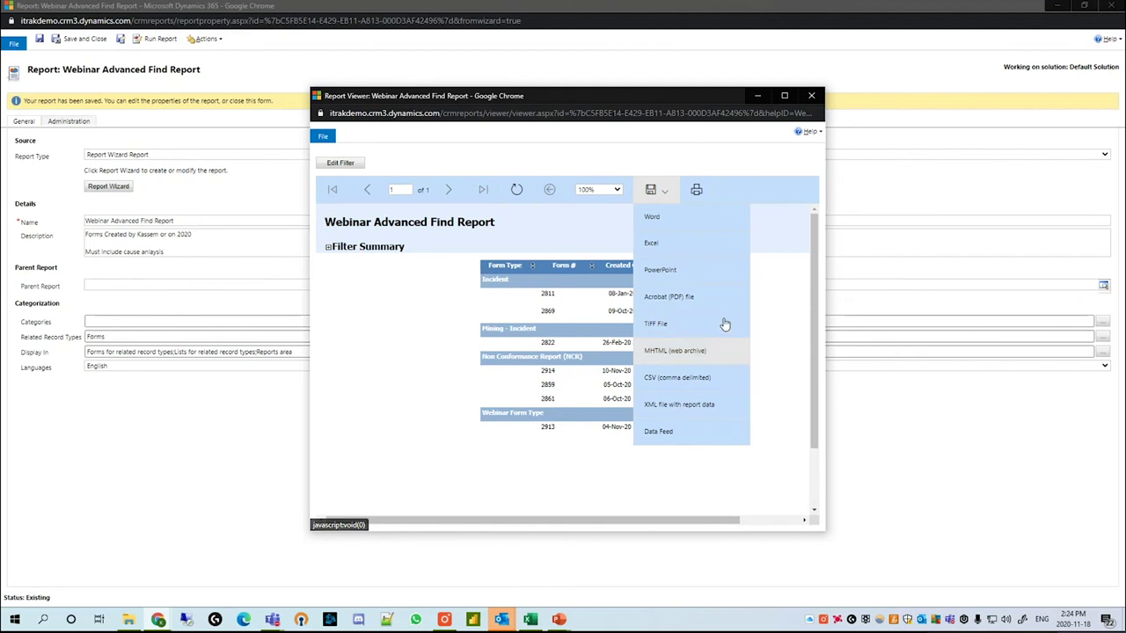
left_click(473, 440)
left_click(323, 137)
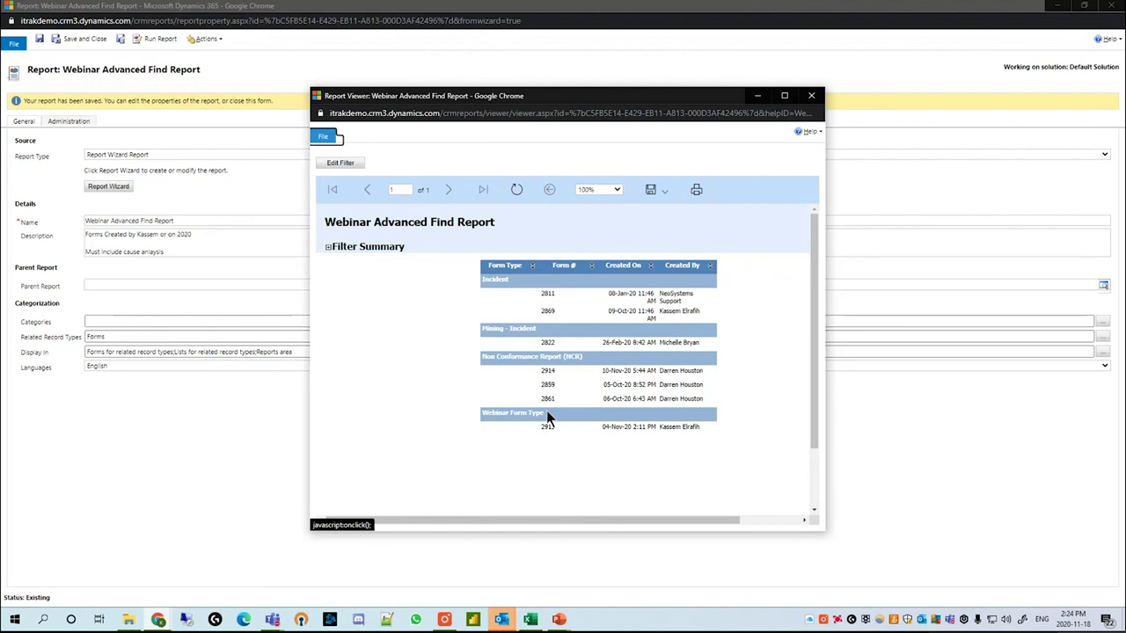
left_click(812, 98)
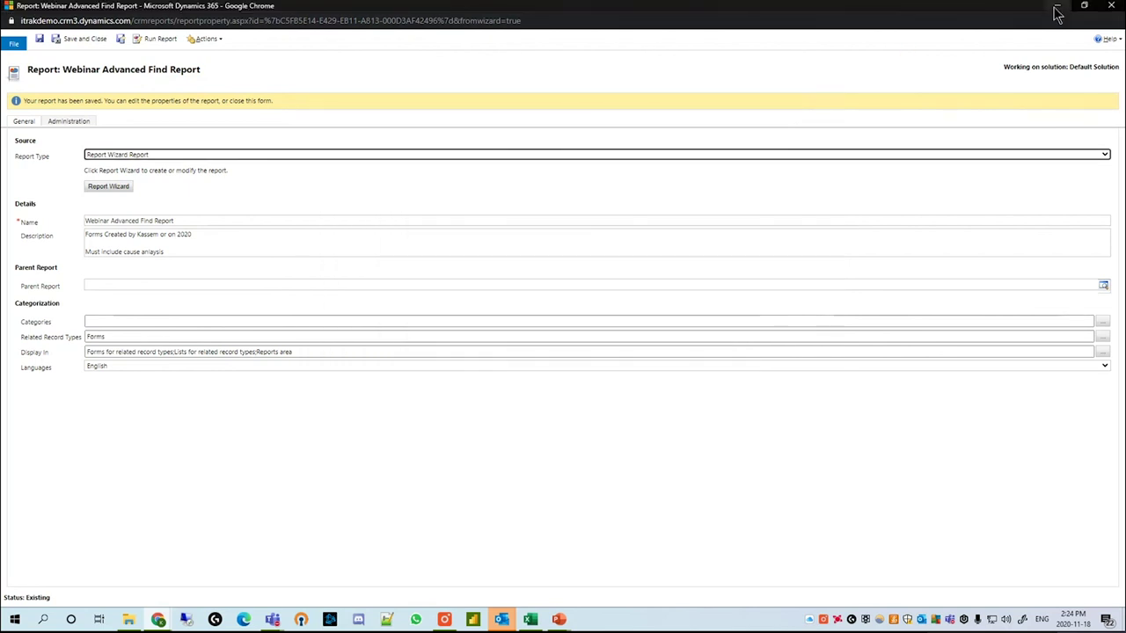
Close the report form and expand Webinar Advanced Find Report in ITRAK Demo's Forms reports
left_click(1111, 6)
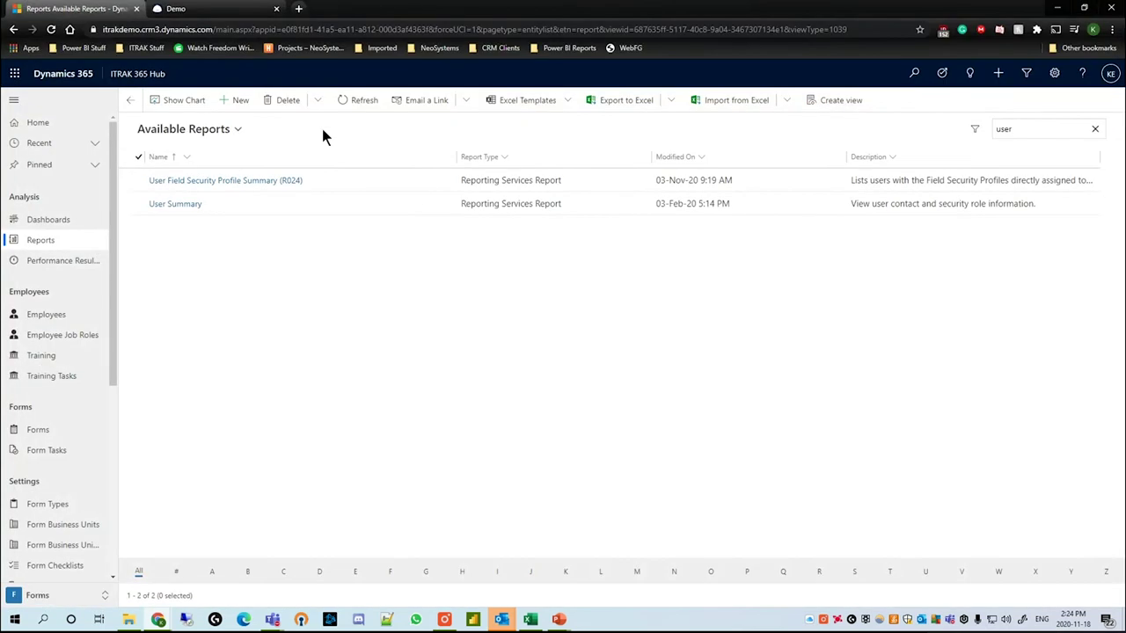
left_click(224, 12)
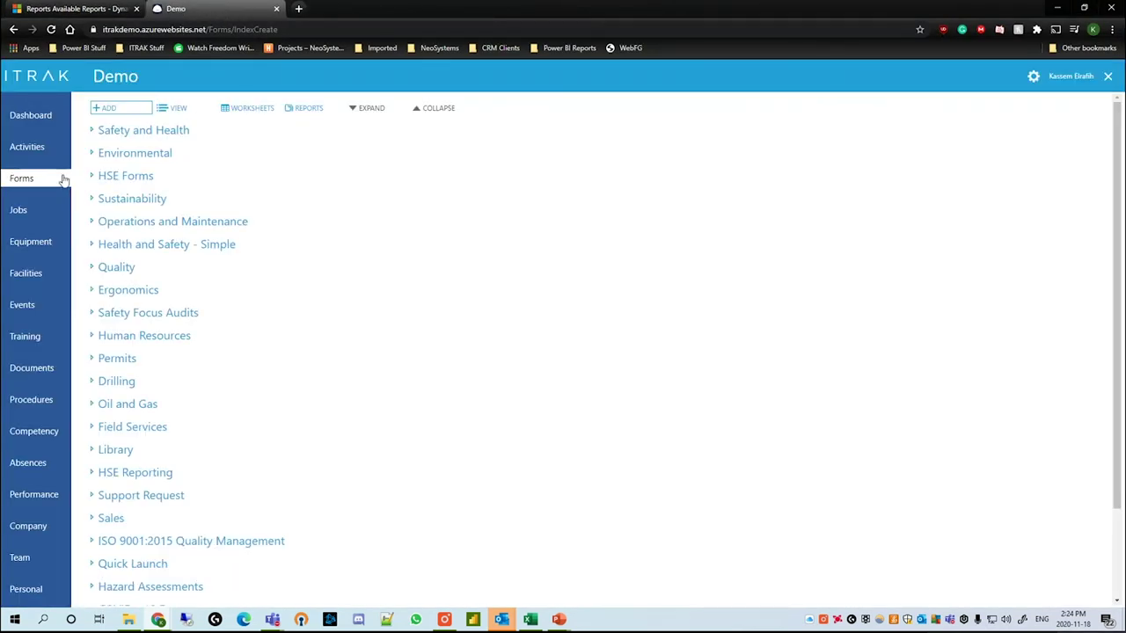
left_click(328, 115)
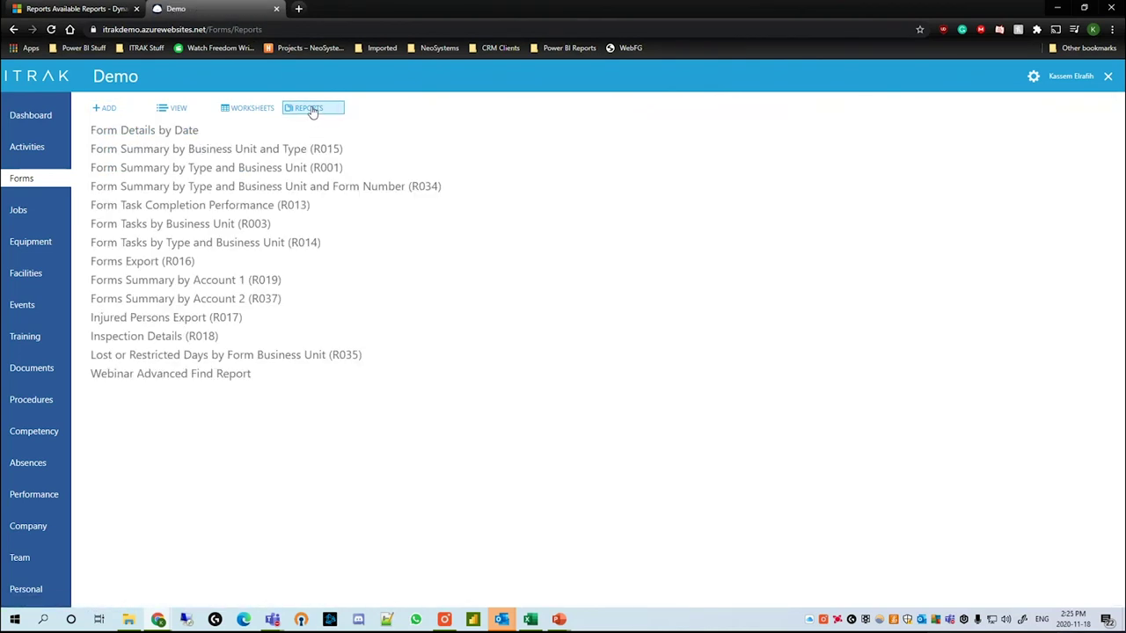
left_click(156, 376)
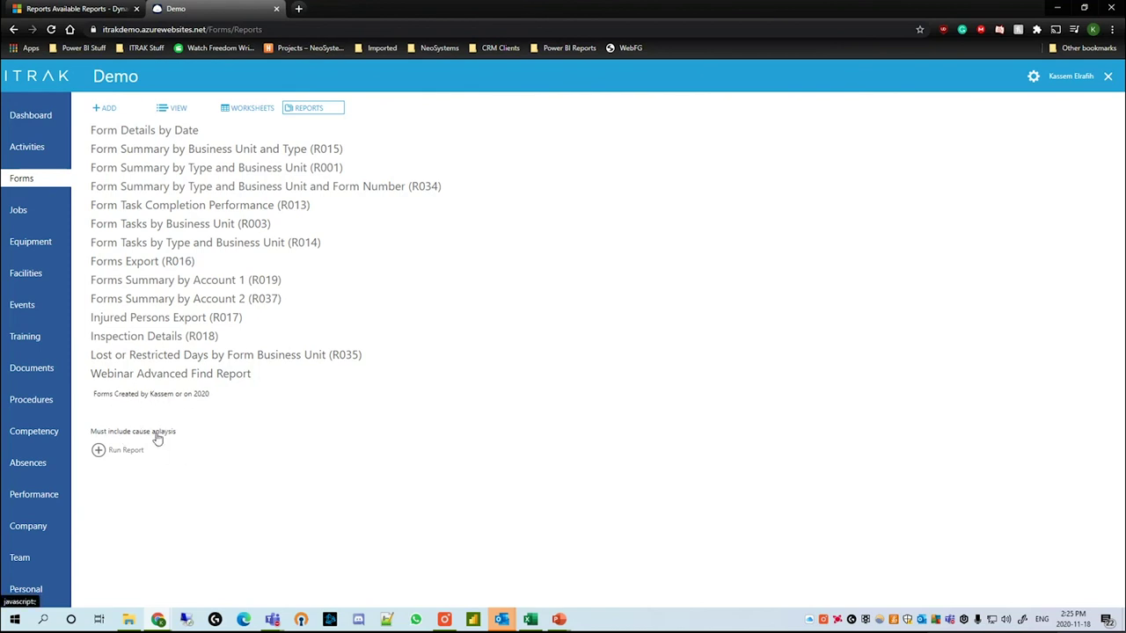
left_click(125, 454)
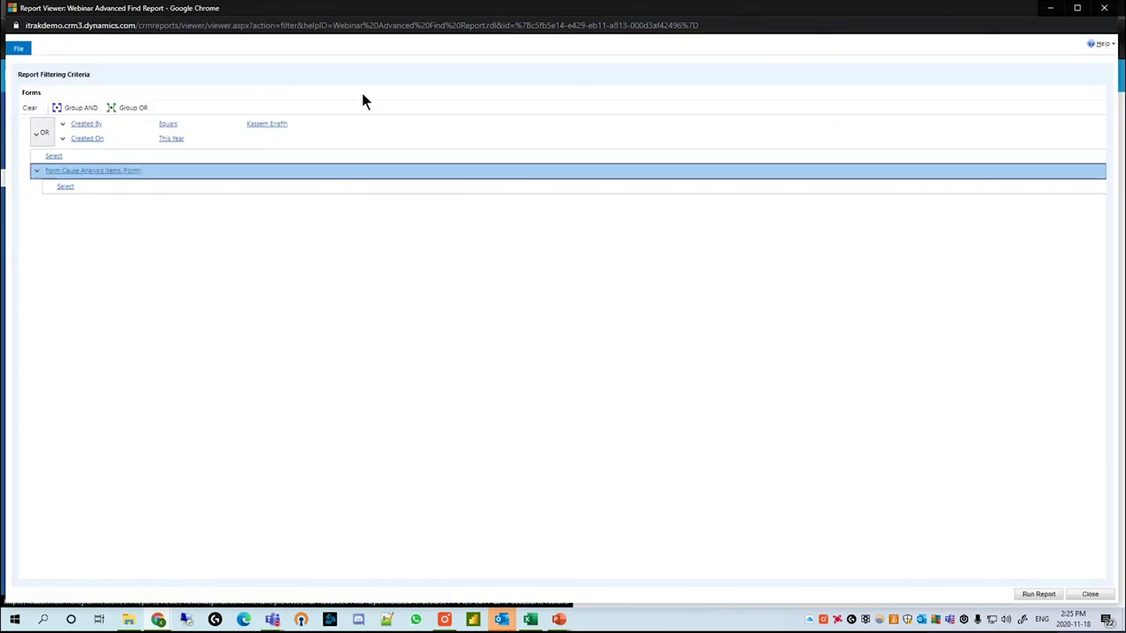
left_click(1022, 599)
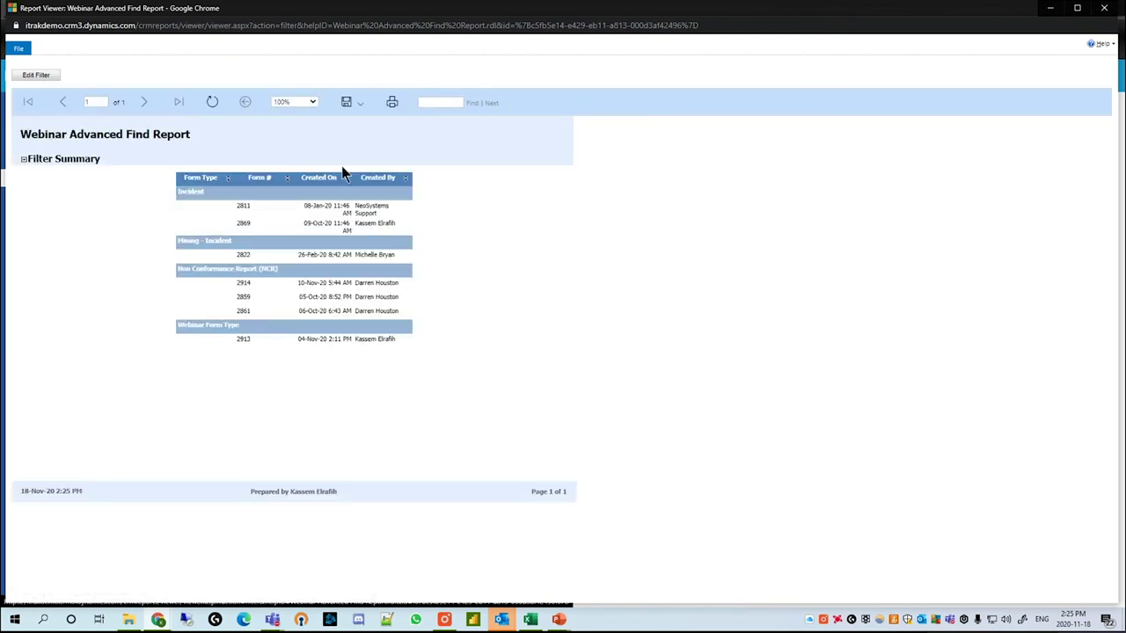
left_click(1104, 8)
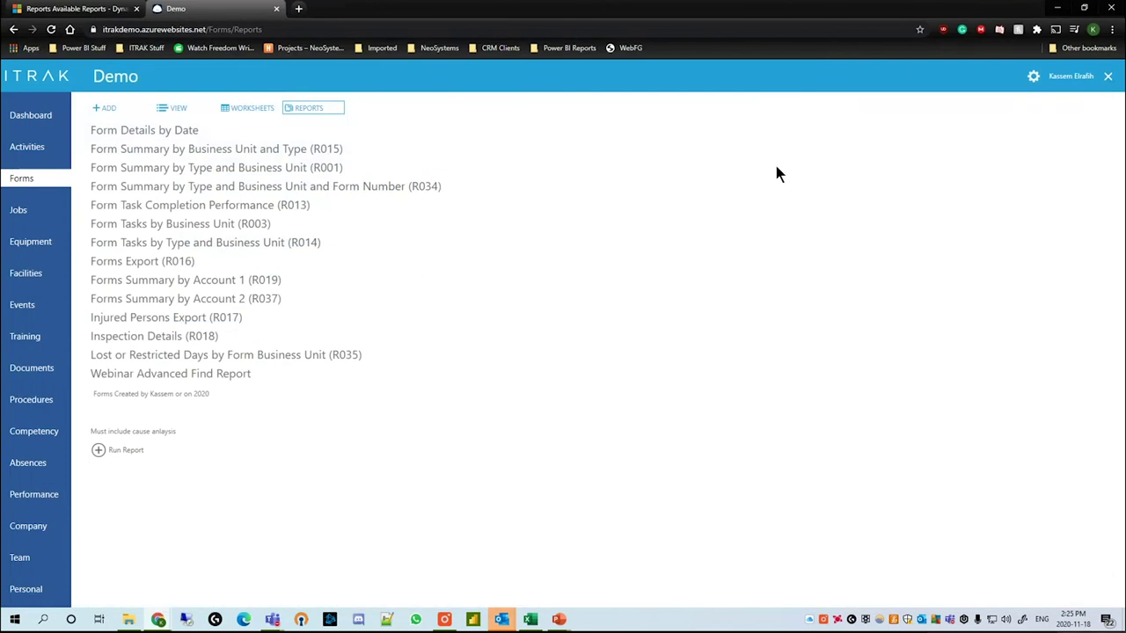